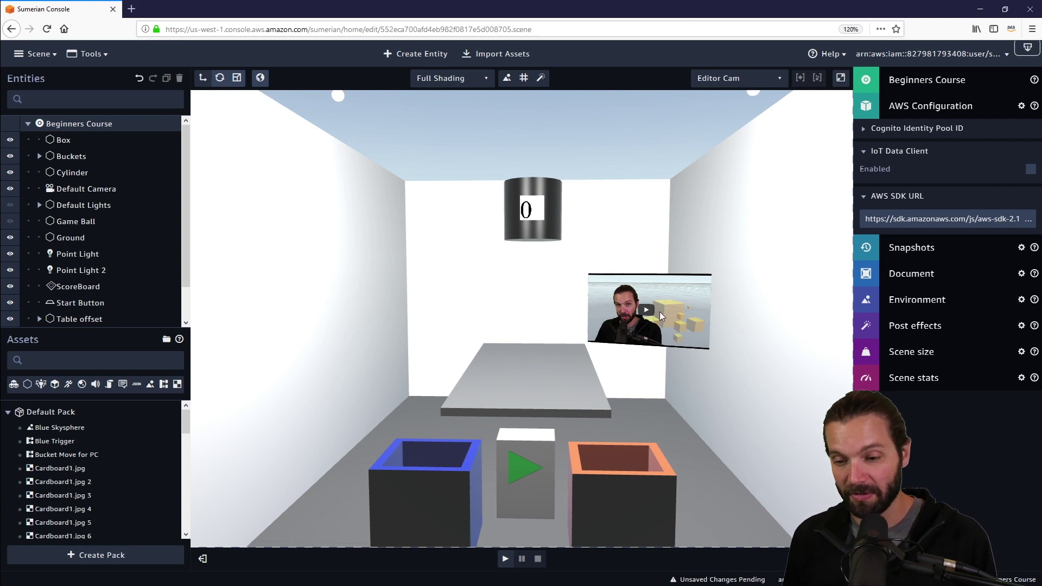
Save the Beginners Course scene.
key(ctrl+s)
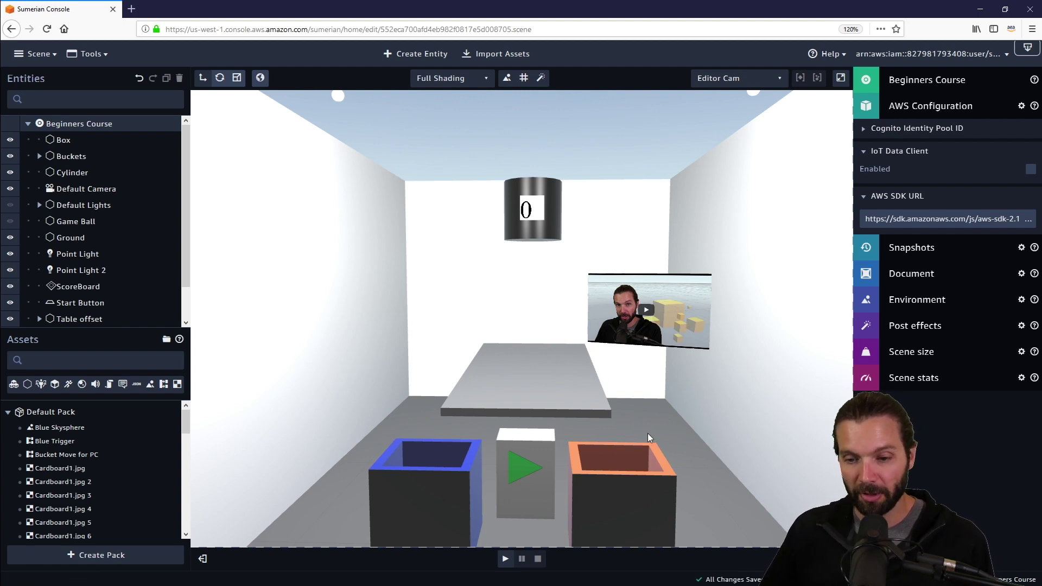
mouse_move(694, 431)
mouse_down()
mouse_move(704, 426)
mouse_move(696, 419)
mouse_up()
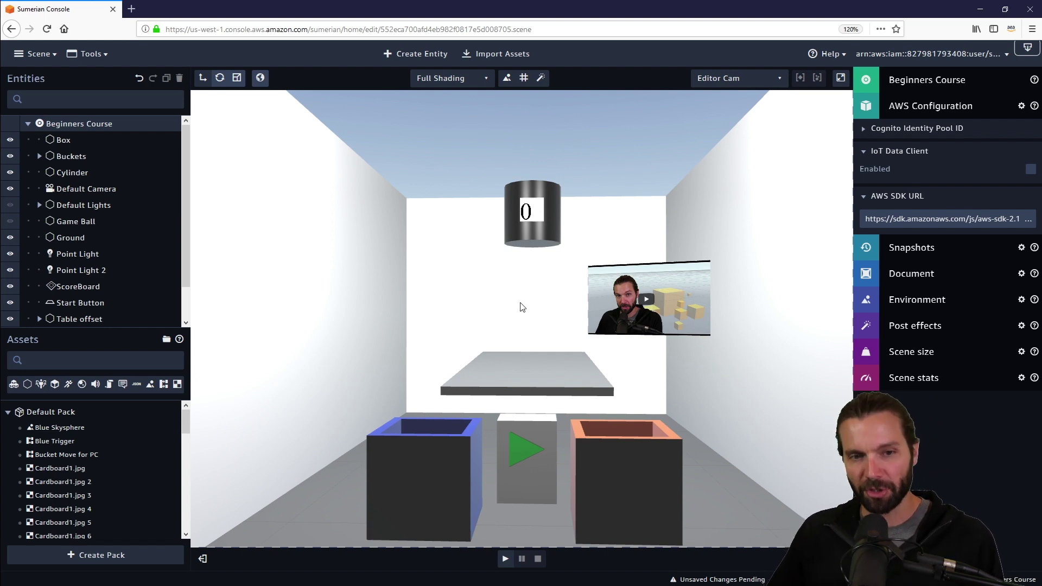
scroll(389, 228, up, 3)
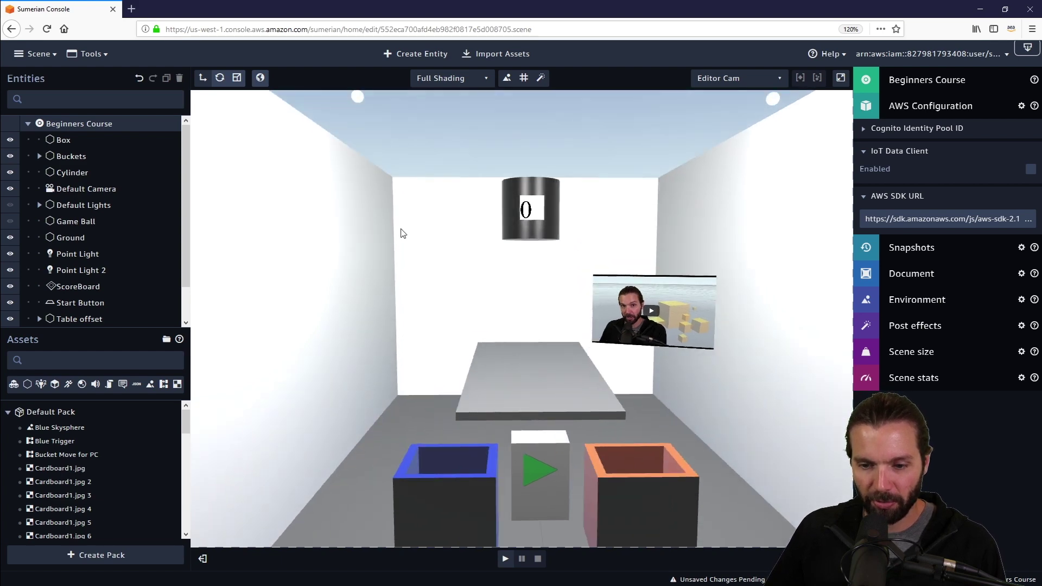
drag(402, 233, 399, 233)
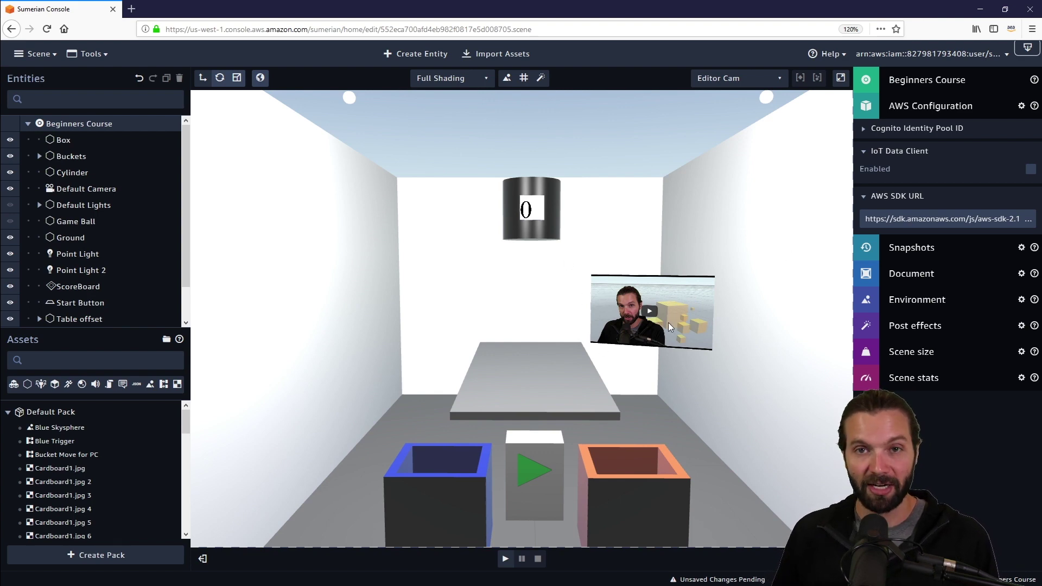
Hide the Video entity in the scene and collapse the AWS Configuration settings.
click(7, 222)
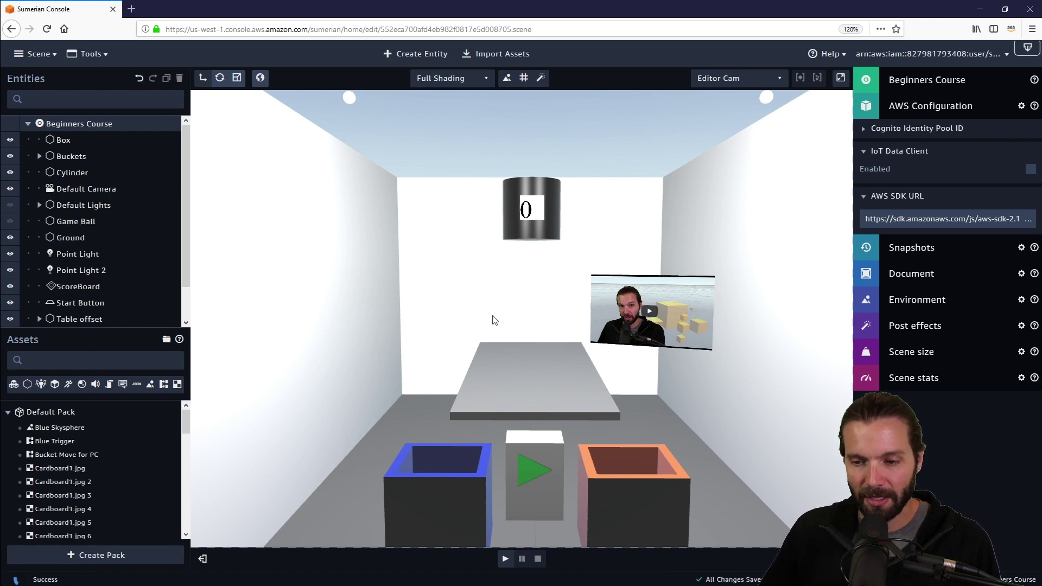
scroll(71, 239, down, 1)
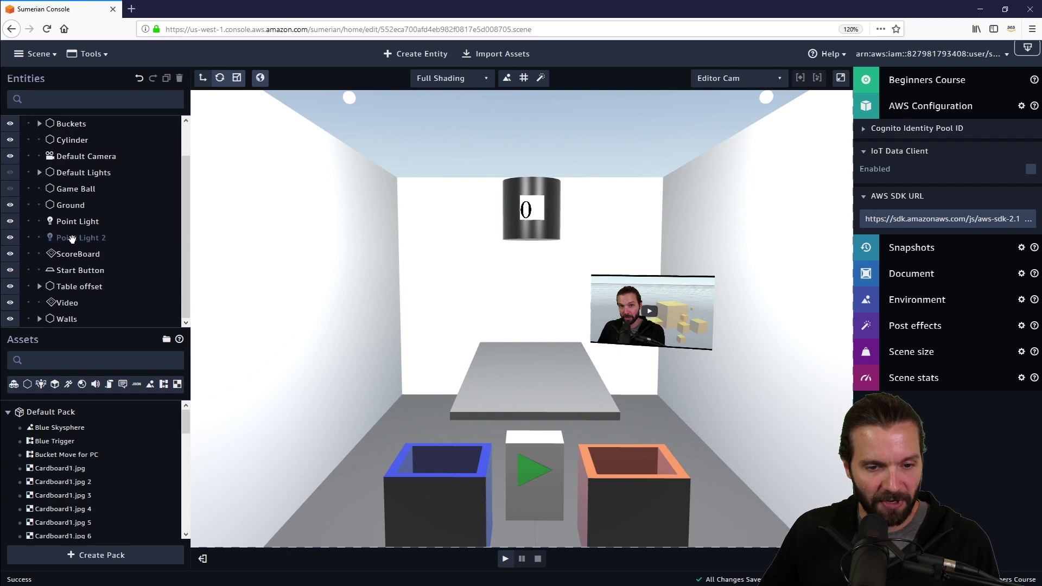
click(11, 305)
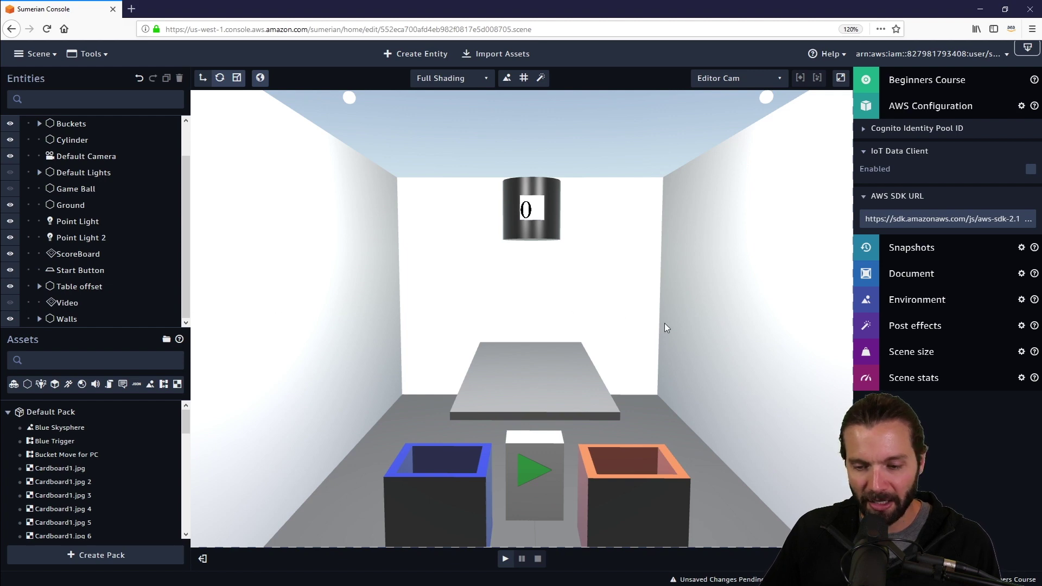
drag(677, 353, 673, 345)
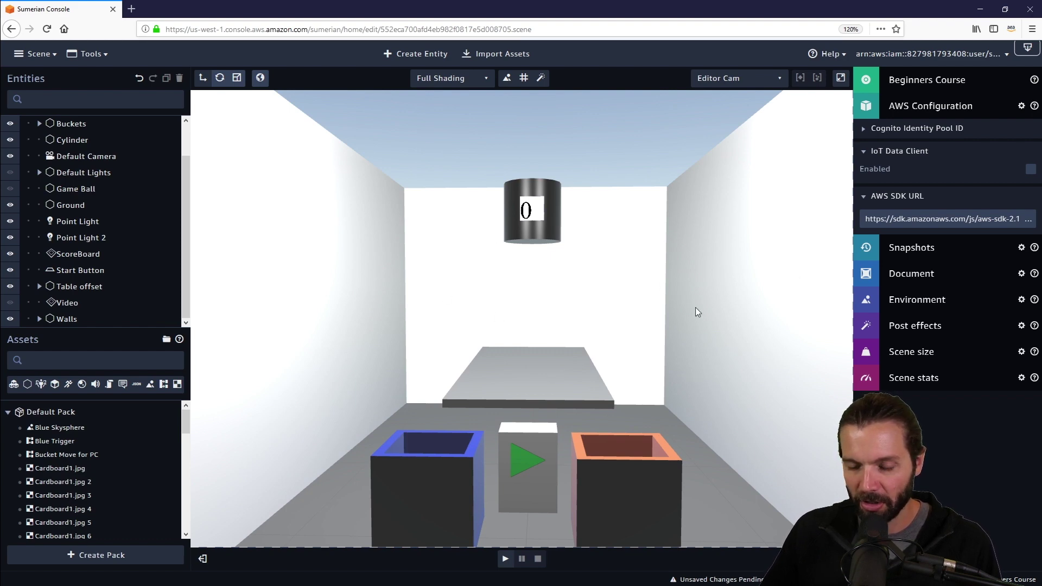
scroll(698, 302, up, 1)
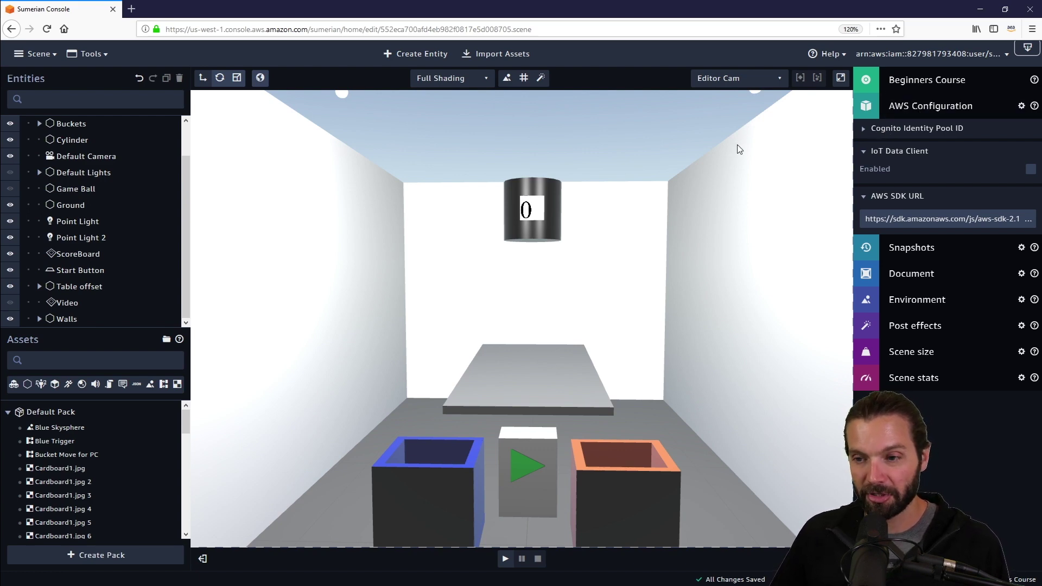
click(917, 108)
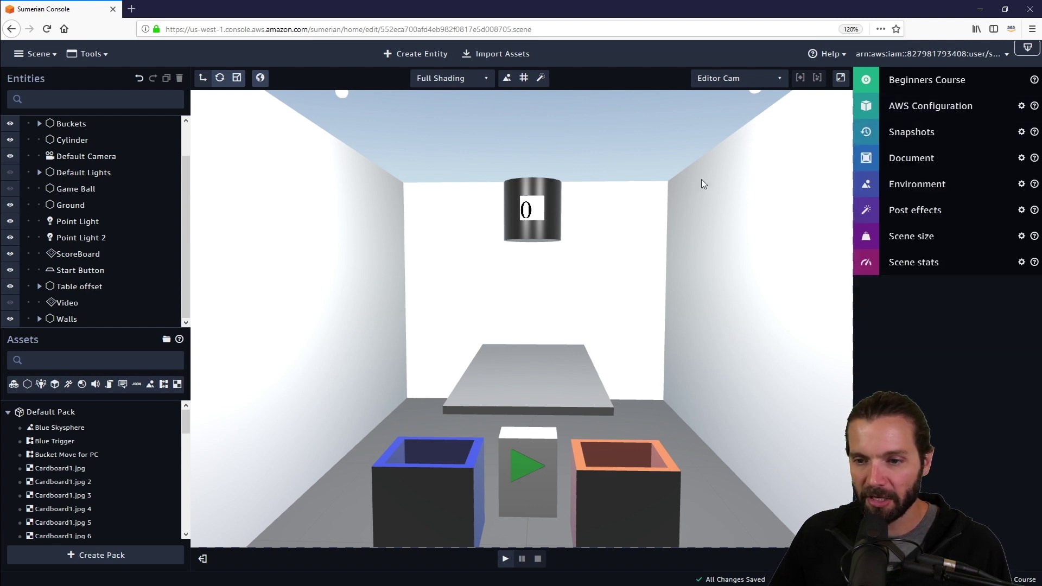
Import the Preston Hoodie host from the Sumerian asset library into the scene's assets.
click(497, 54)
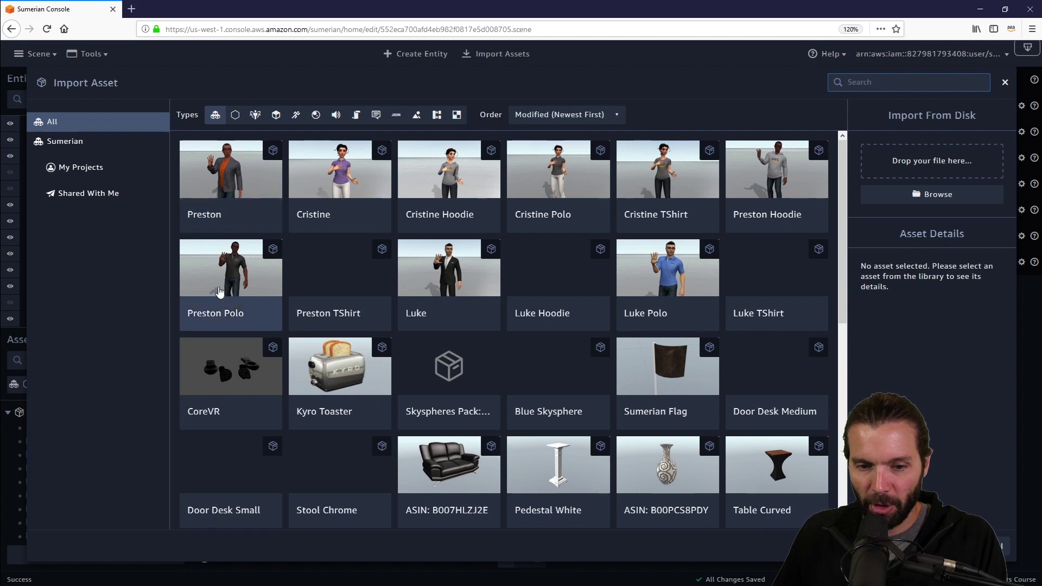
scroll(468, 334, down, 5)
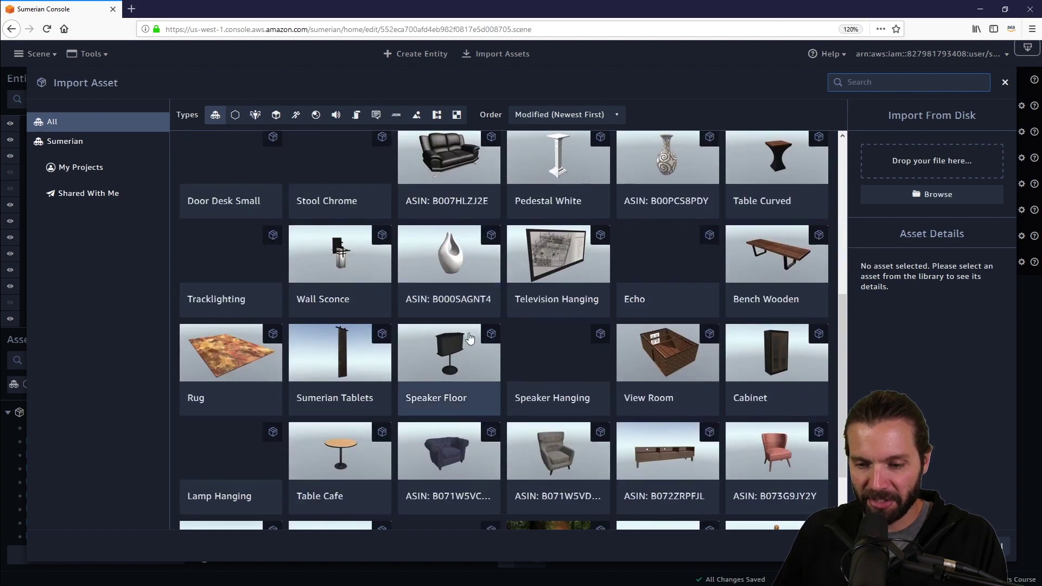
scroll(468, 334, down, 2)
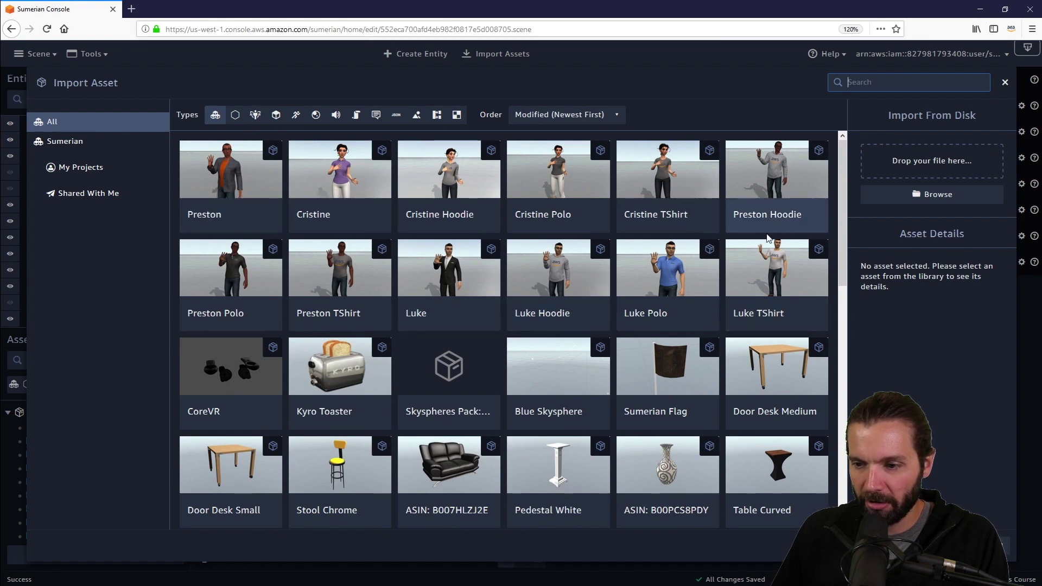
click(766, 214)
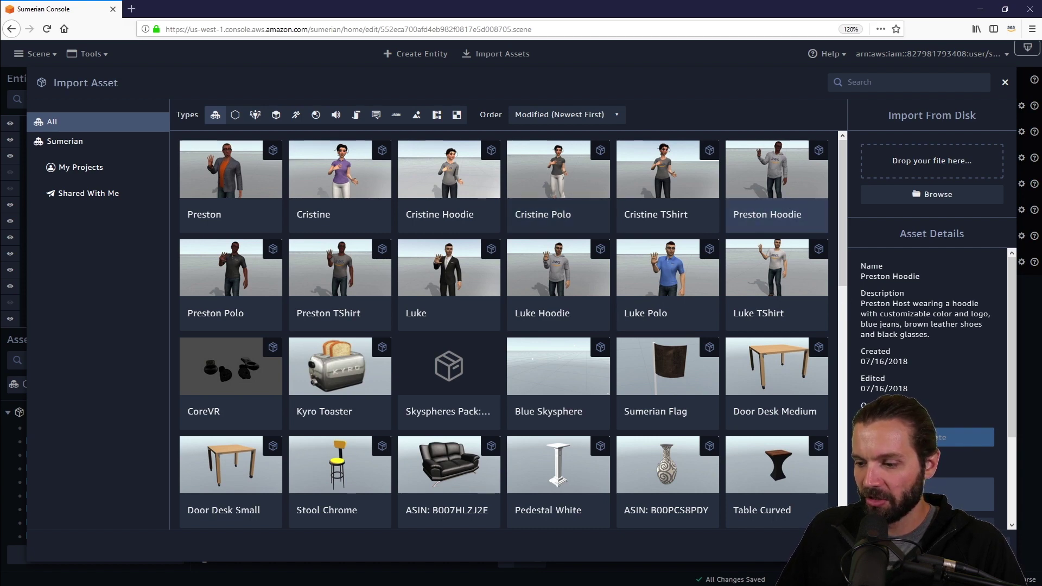
click(958, 494)
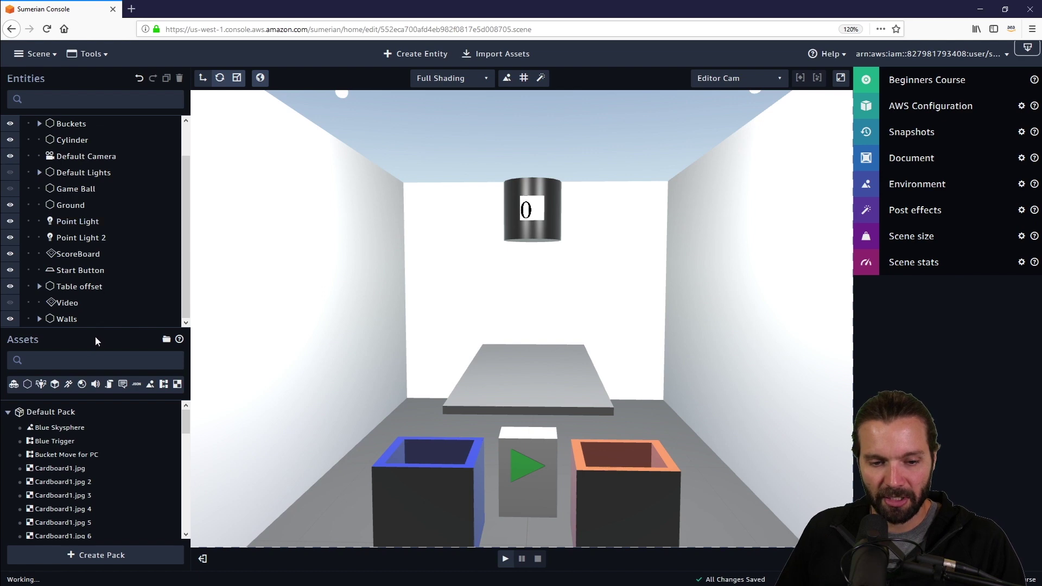
Place the Preston Hoodie host entity from its asset pack into the room, enlarging the assets list to reach it.
drag(97, 328, 123, 236)
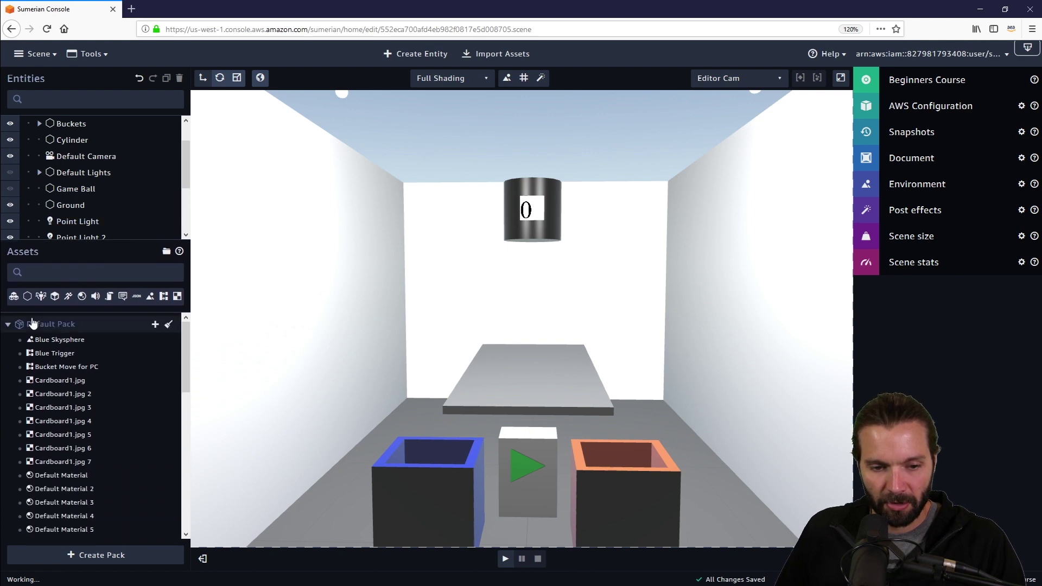
click(7, 324)
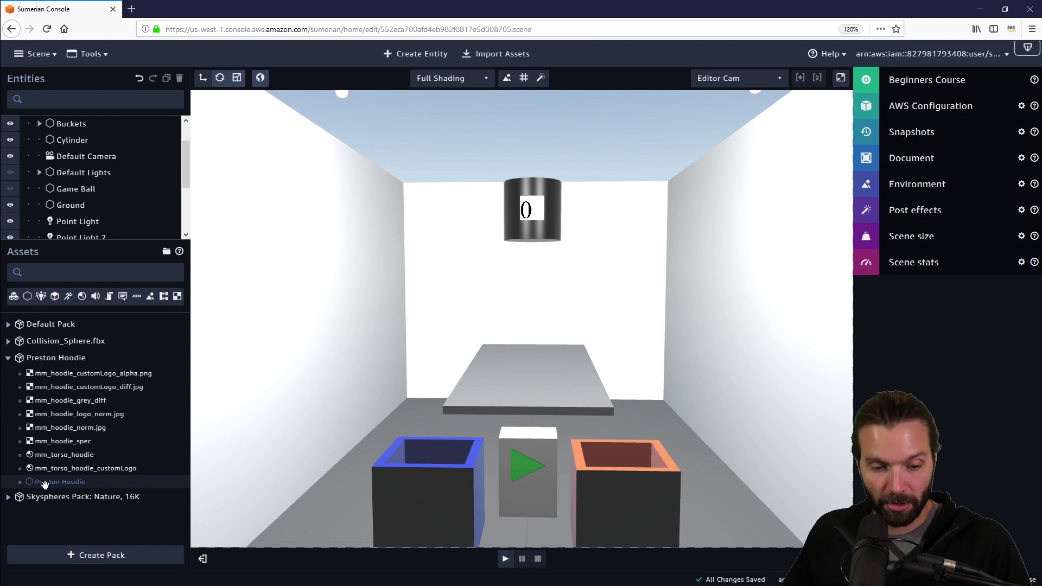
drag(54, 482, 509, 349)
drag(144, 244, 163, 358)
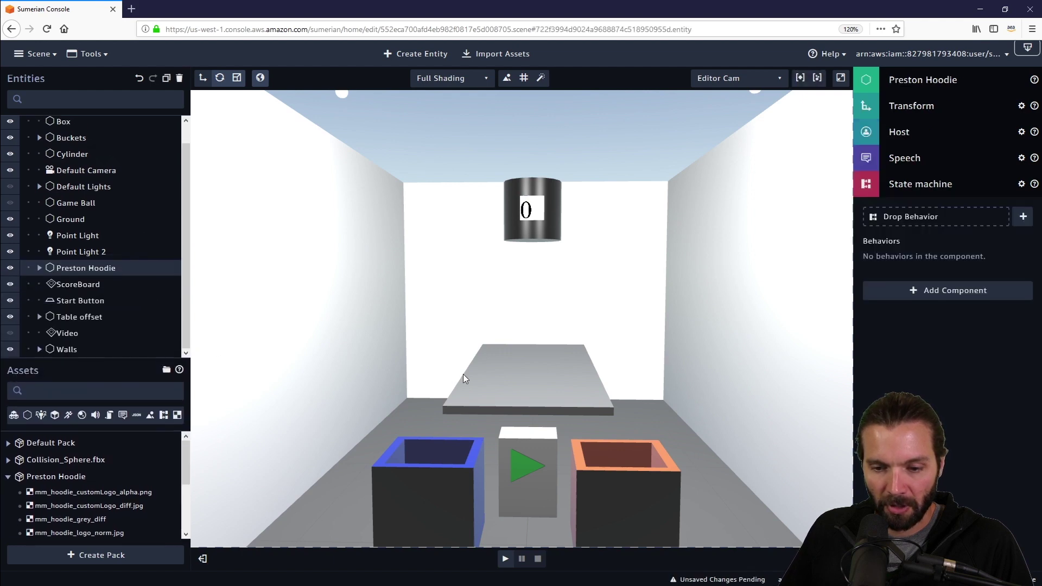
Collapse the Preston Hoodie pack in the assets list.
scroll(464, 379, down, 3)
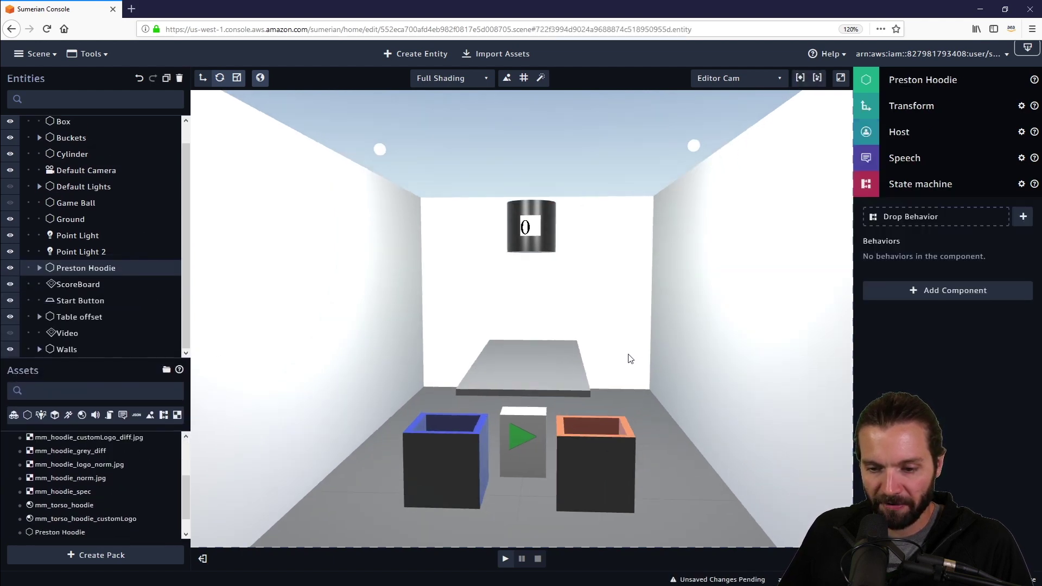
drag(630, 358, 606, 355)
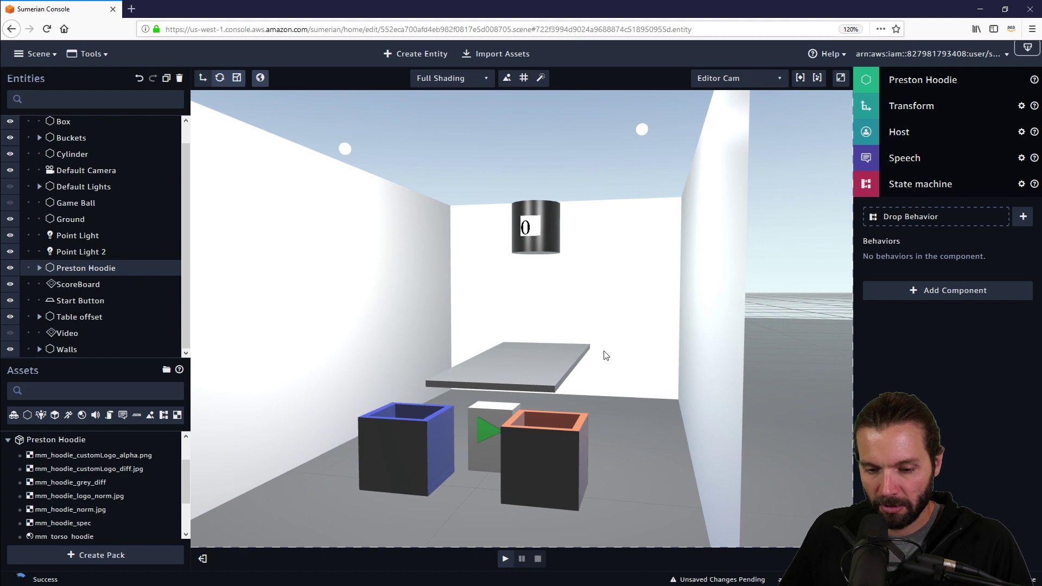
scroll(10, 444, down, 2)
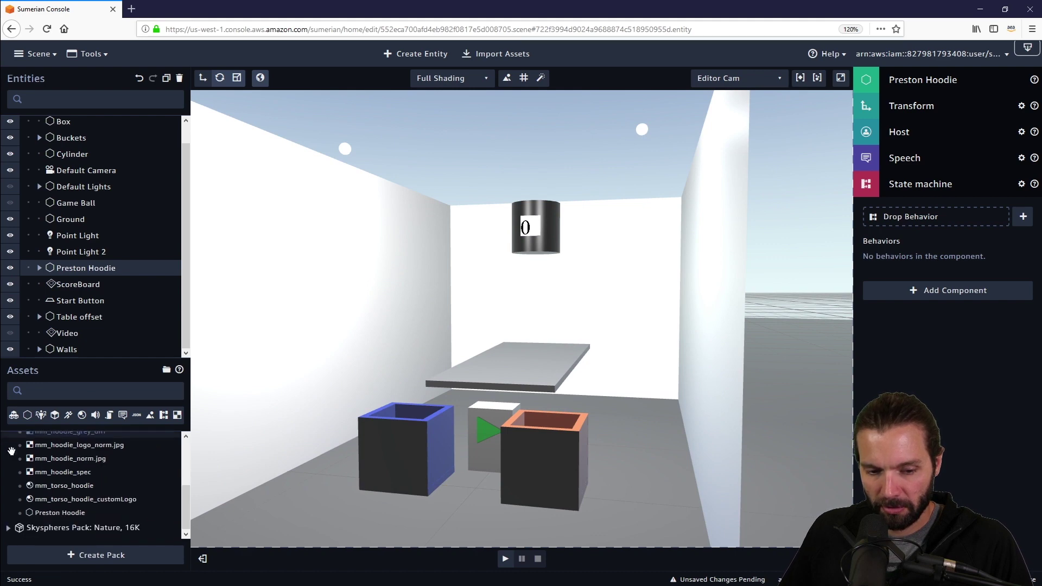
scroll(12, 451, up, 5)
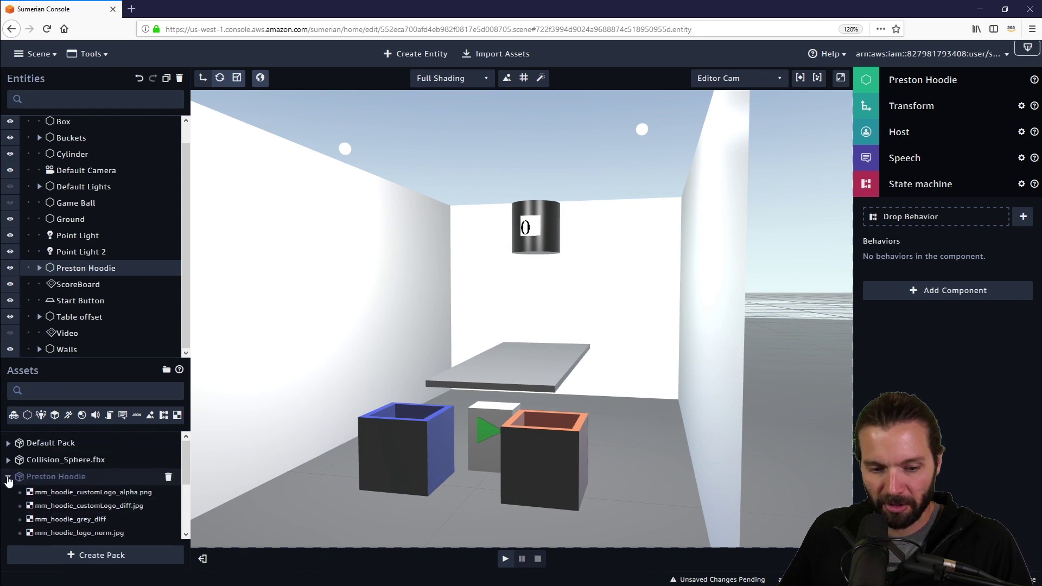
click(9, 477)
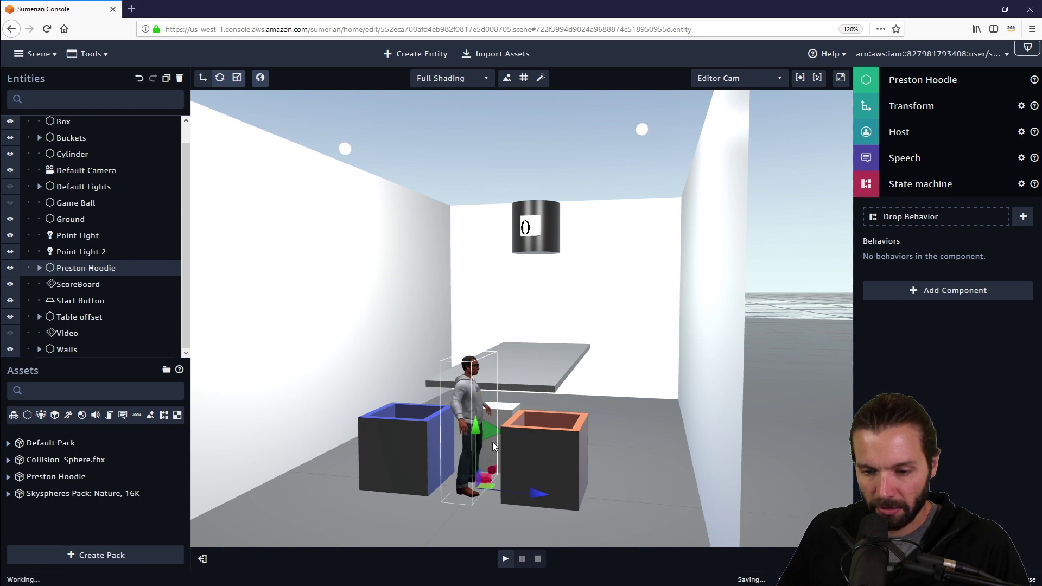
Move the Preston Hoodie host between the table and the side wall, just behind the blue bucket.
drag(593, 404, 611, 419)
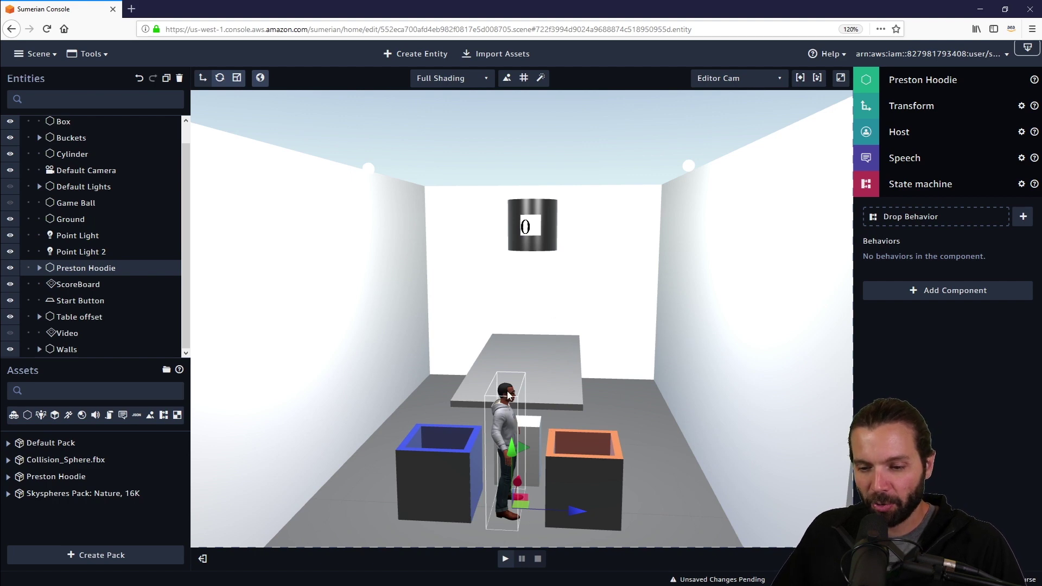
drag(555, 383, 553, 354)
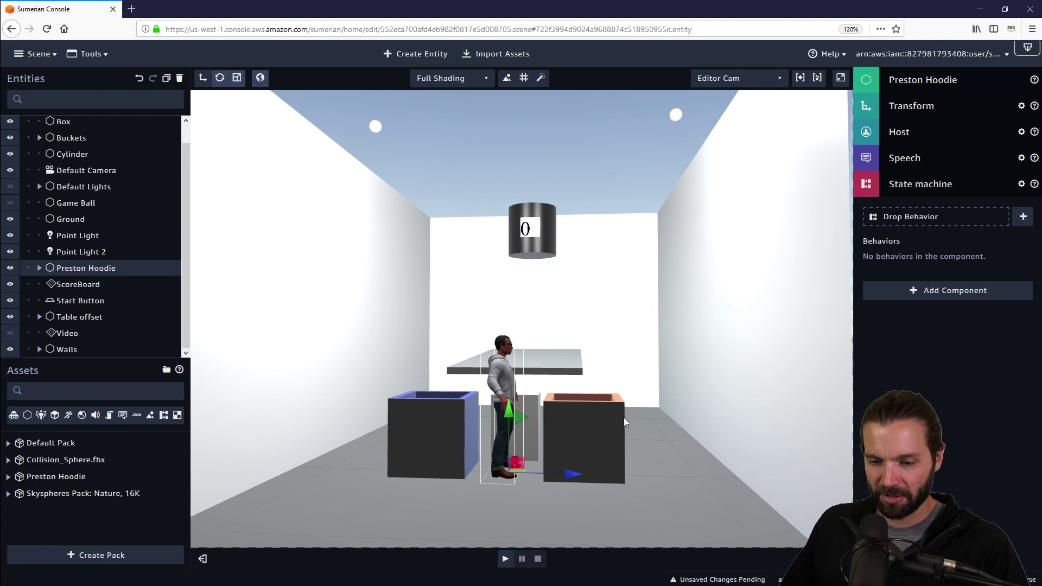
mouse_move(647, 361)
mouse_down()
mouse_move(637, 366)
mouse_move(656, 378)
mouse_move(660, 370)
mouse_up()
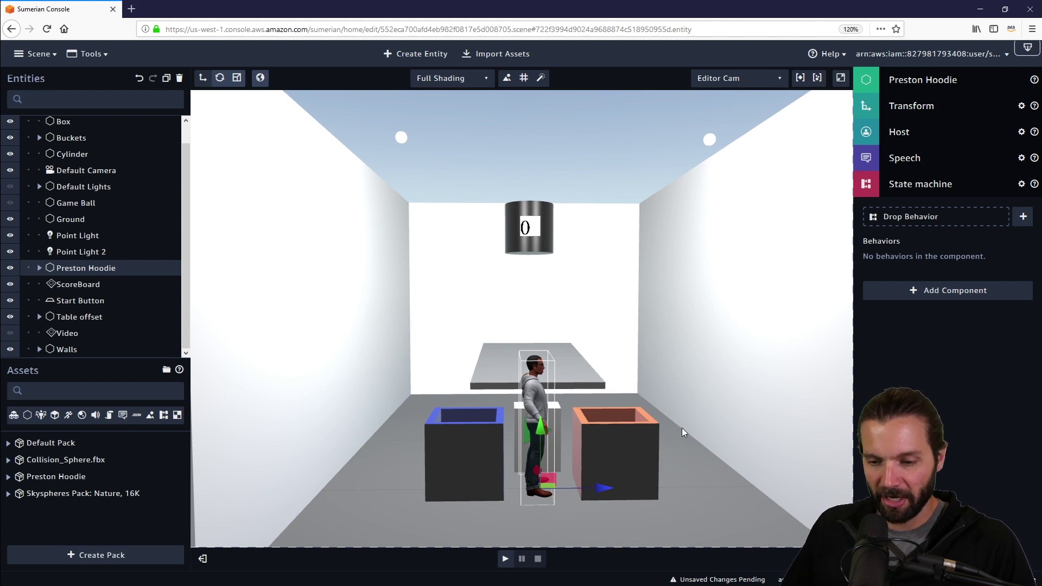
mouse_move(682, 428)
mouse_down()
mouse_move(575, 419)
mouse_move(572, 404)
mouse_move(673, 419)
mouse_up()
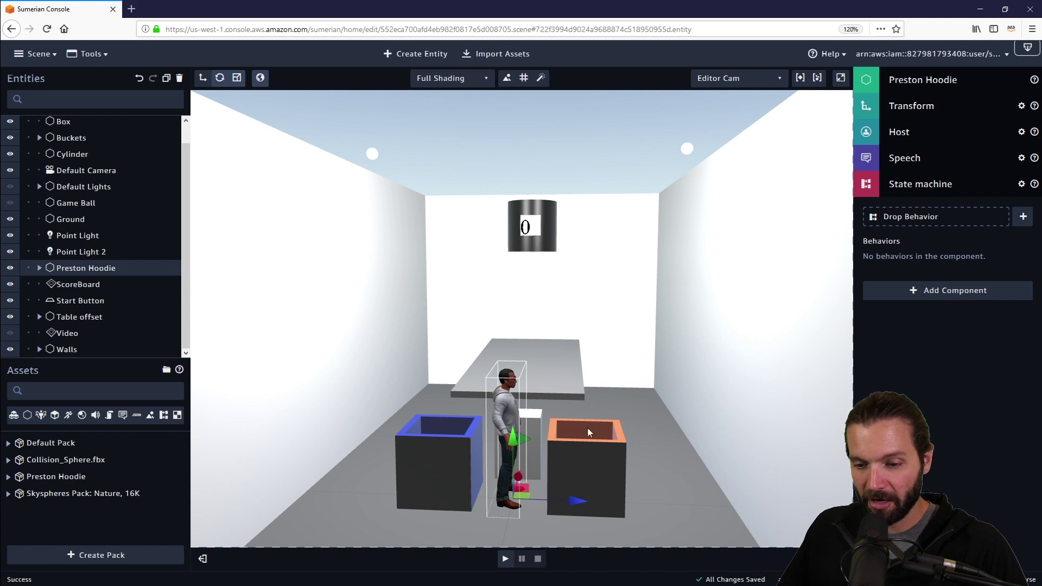
mouse_move(579, 501)
mouse_down()
mouse_move(570, 501)
mouse_move(587, 488)
mouse_move(580, 493)
mouse_up()
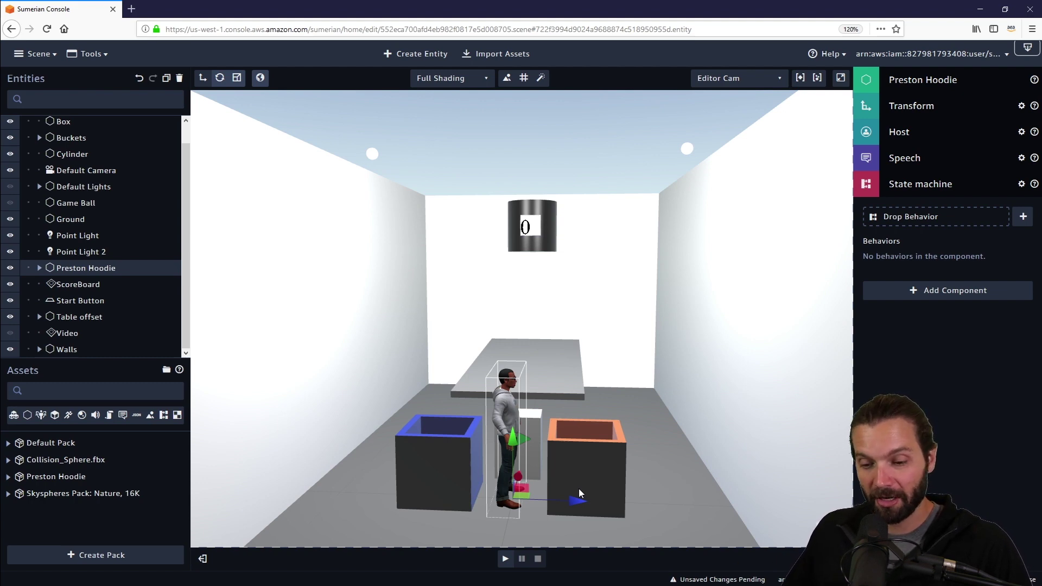
drag(571, 500, 475, 444)
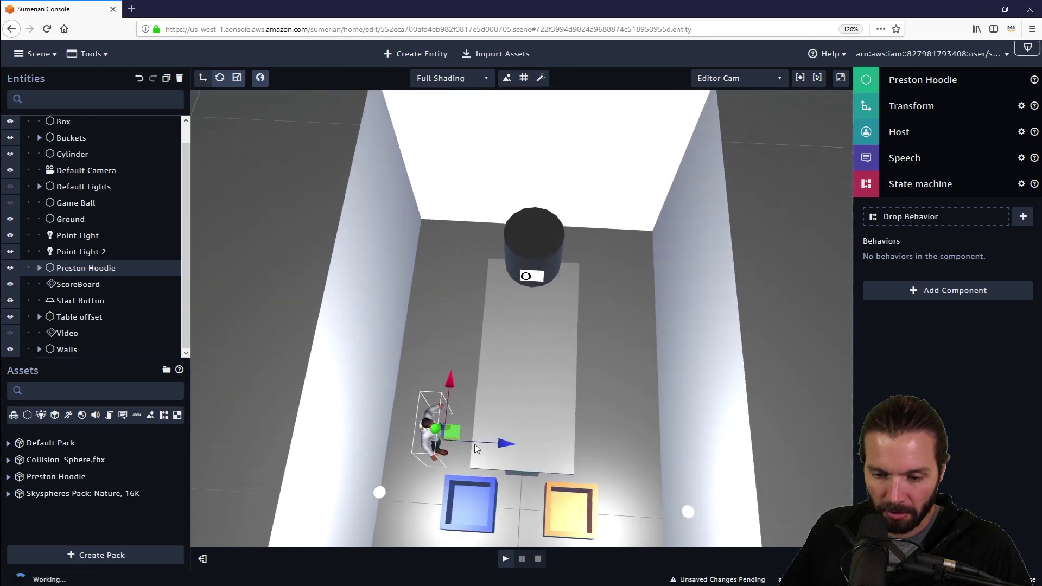
Rotate the Preston Hoodie host about its vertical axis to face the open front of the room, and frame it in the view.
click(219, 78)
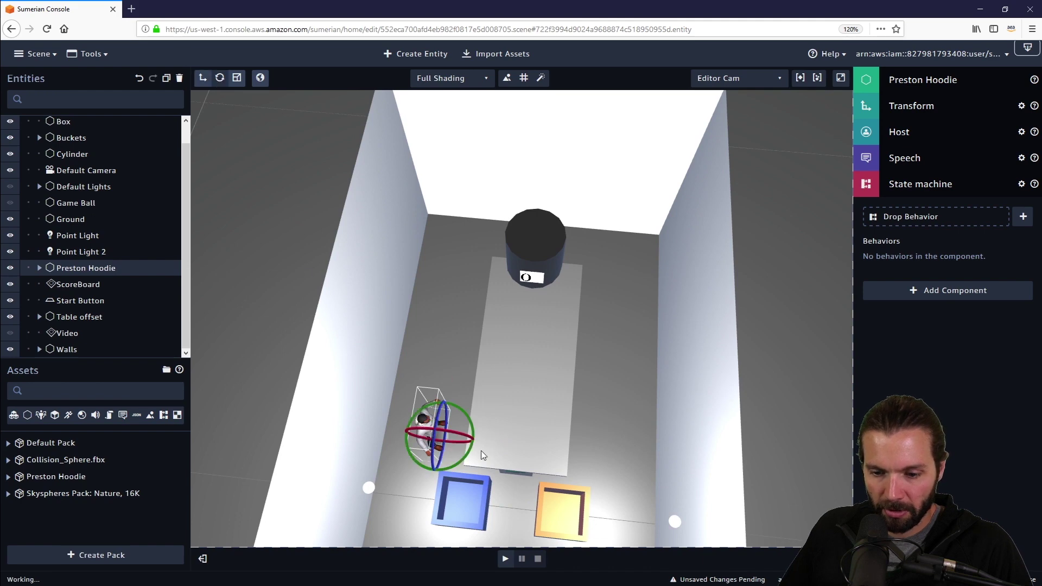
drag(470, 455, 317, 523)
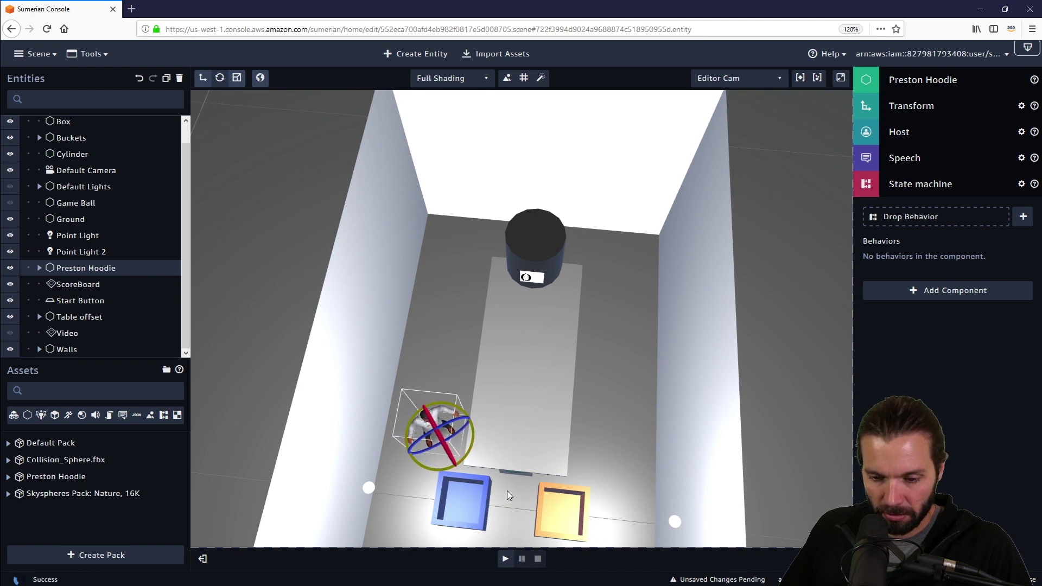
drag(507, 491, 536, 331)
scroll(543, 354, down, 1)
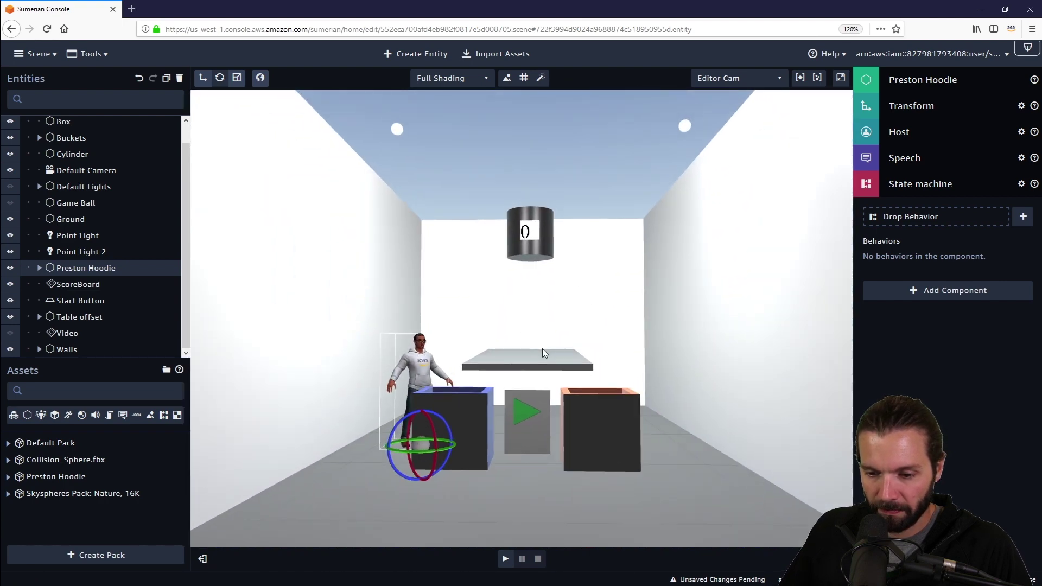
scroll(542, 350, down, 1)
scroll(543, 353, down, 1)
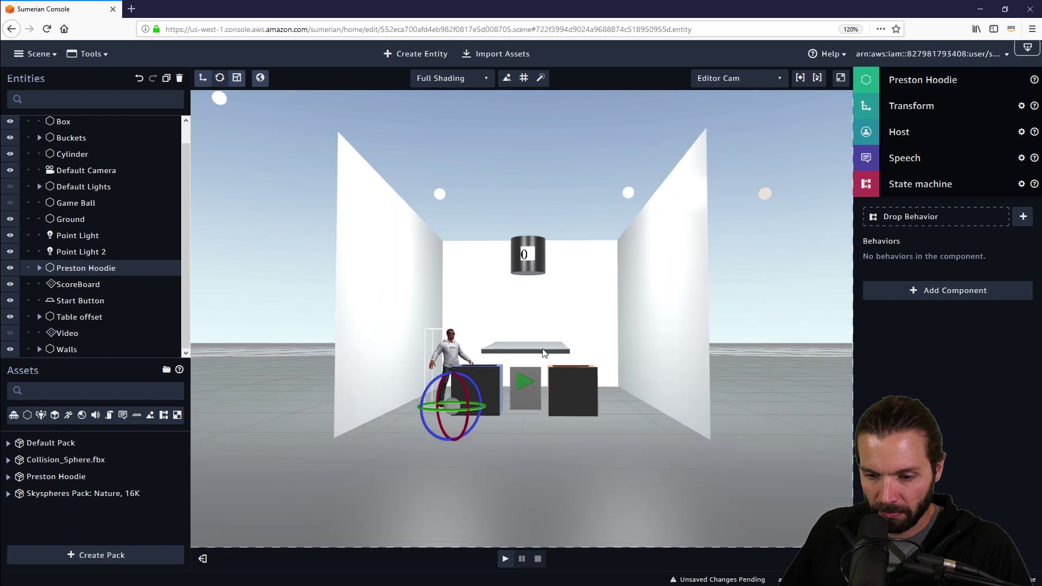
scroll(544, 353, up, 5)
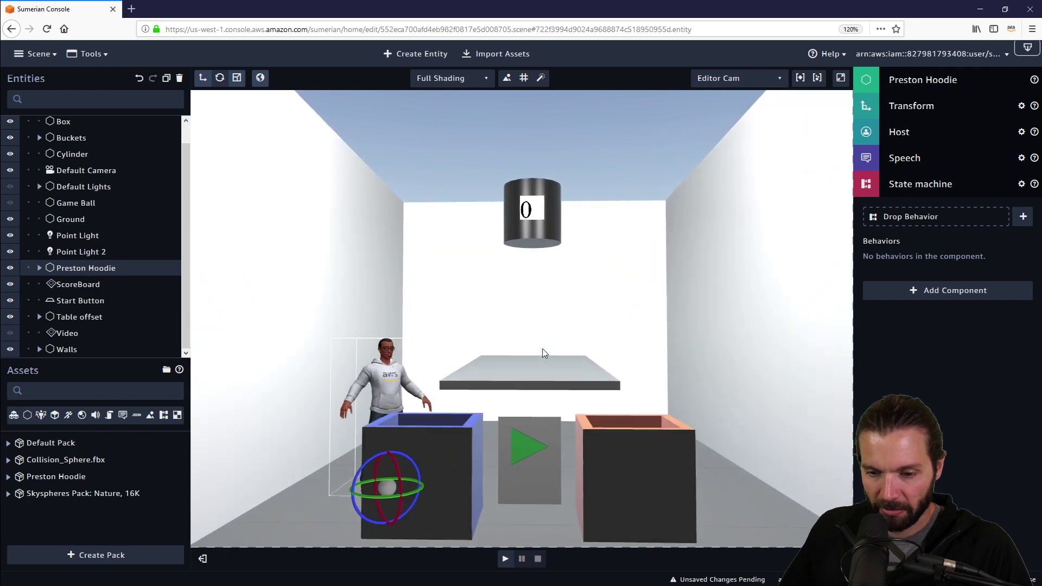
key(f)
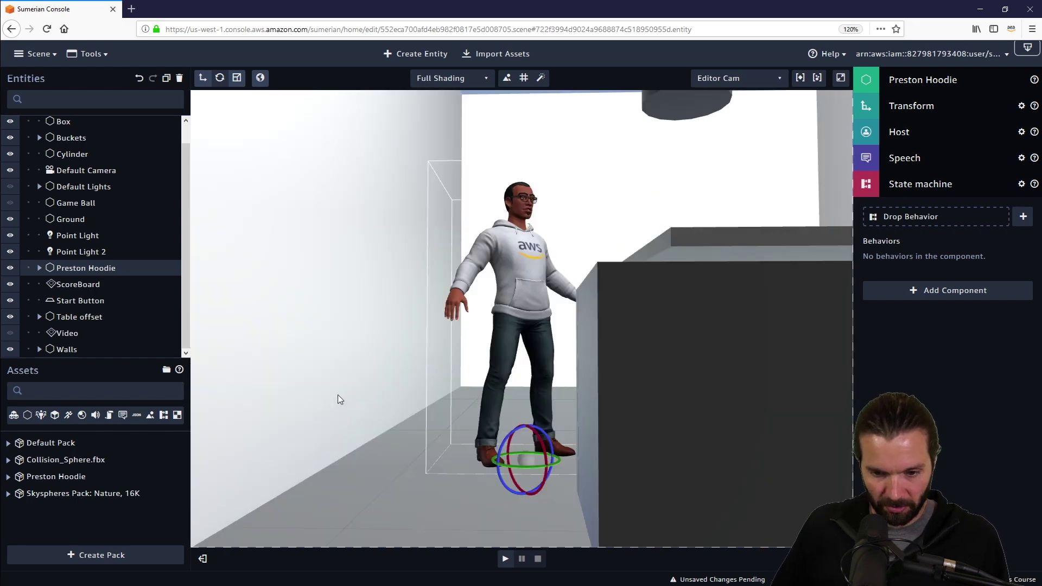
Open the Preston Hoodie's Host component and leave only its Point of Interest settings expanded.
drag(738, 328, 627, 357)
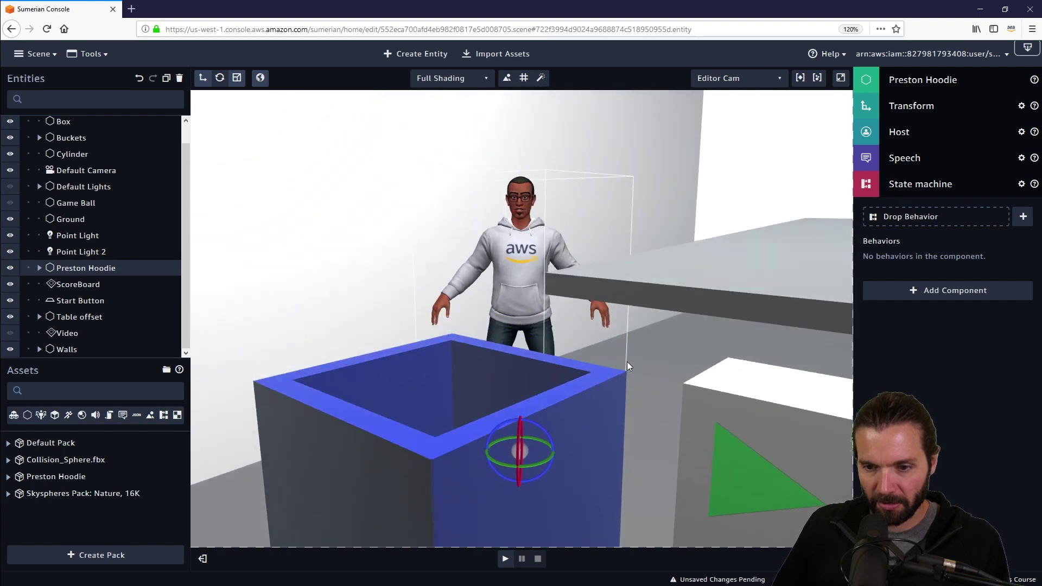
click(942, 185)
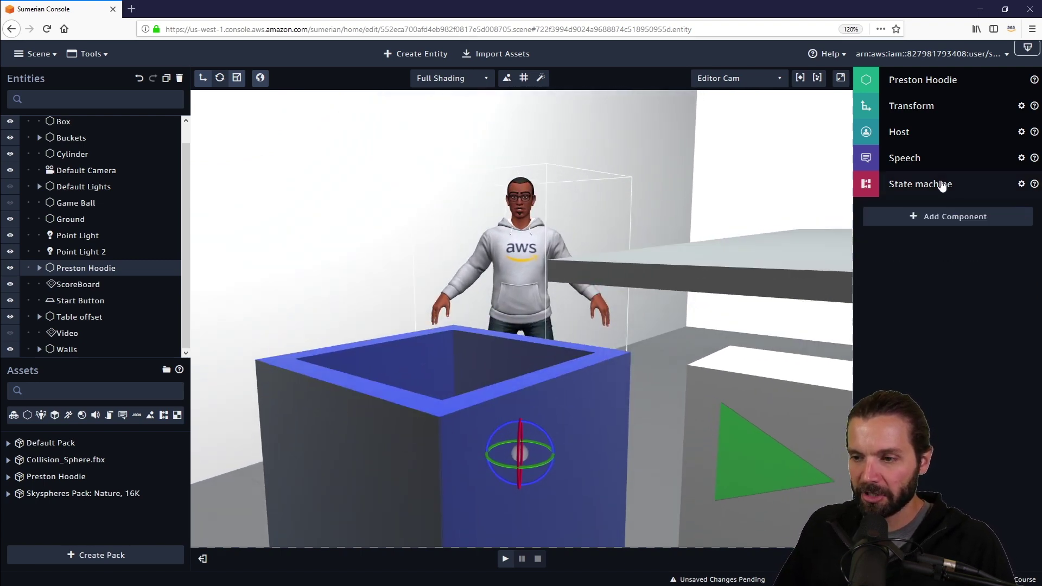
click(947, 138)
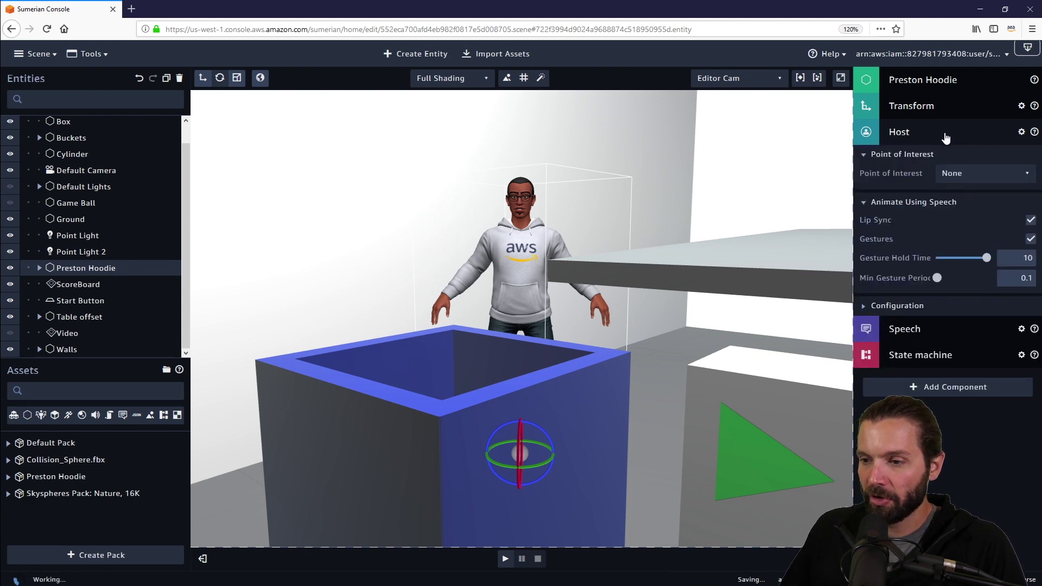
click(864, 155)
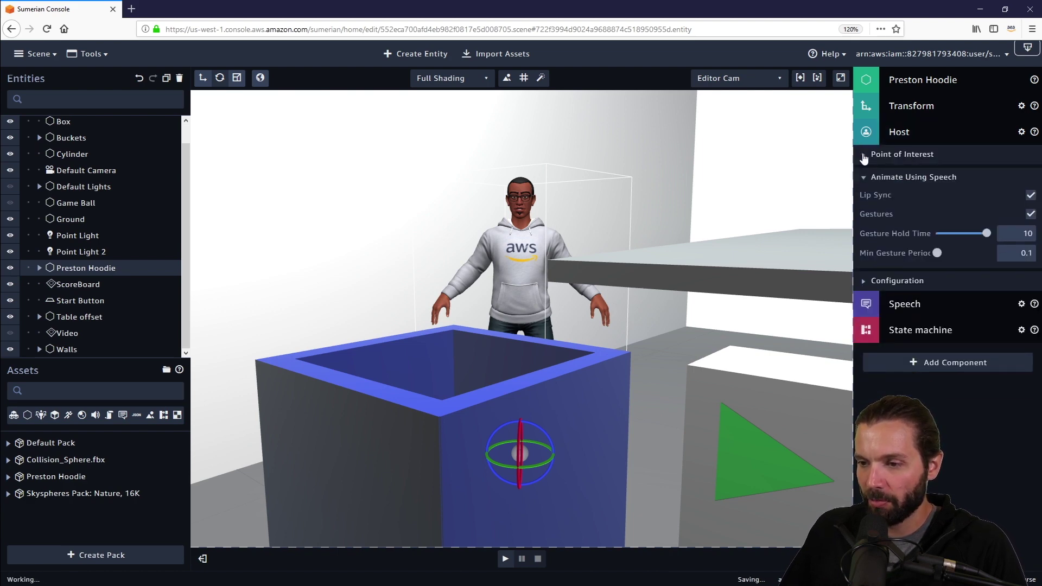
click(864, 178)
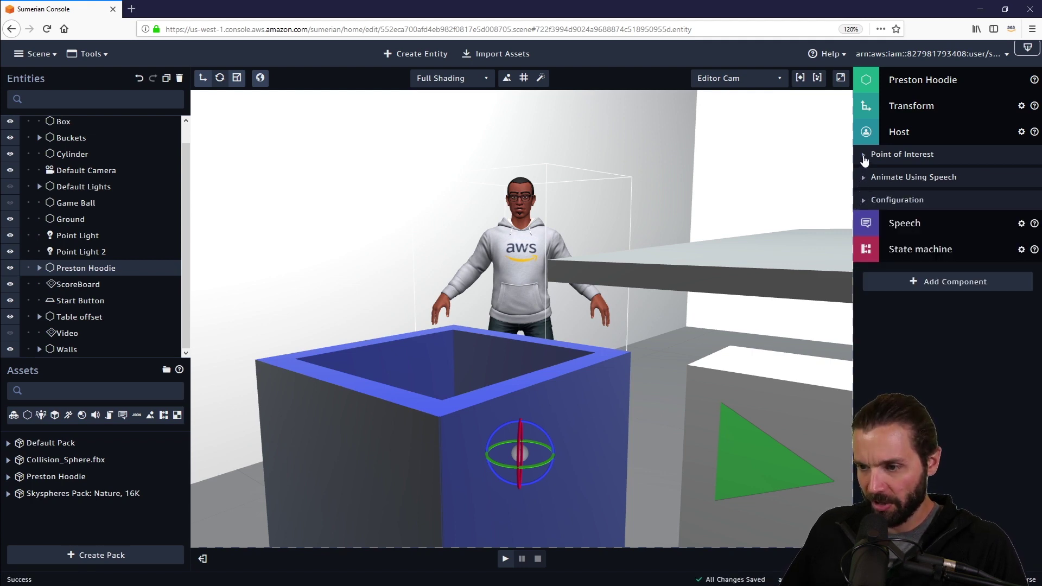
click(864, 157)
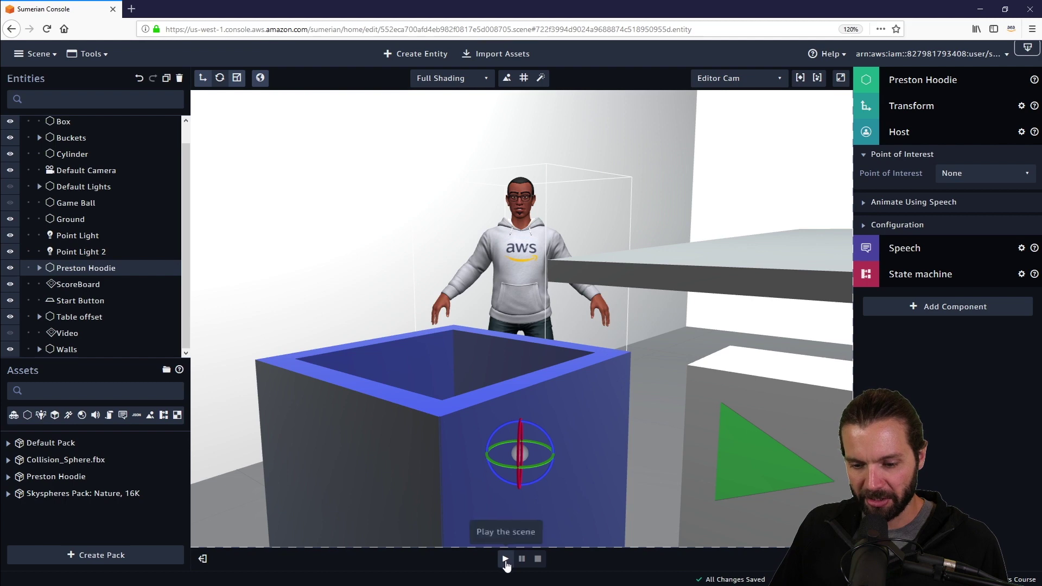
Play the scene, examine the host's idle animation from several angles and distances, and stop playback.
click(505, 562)
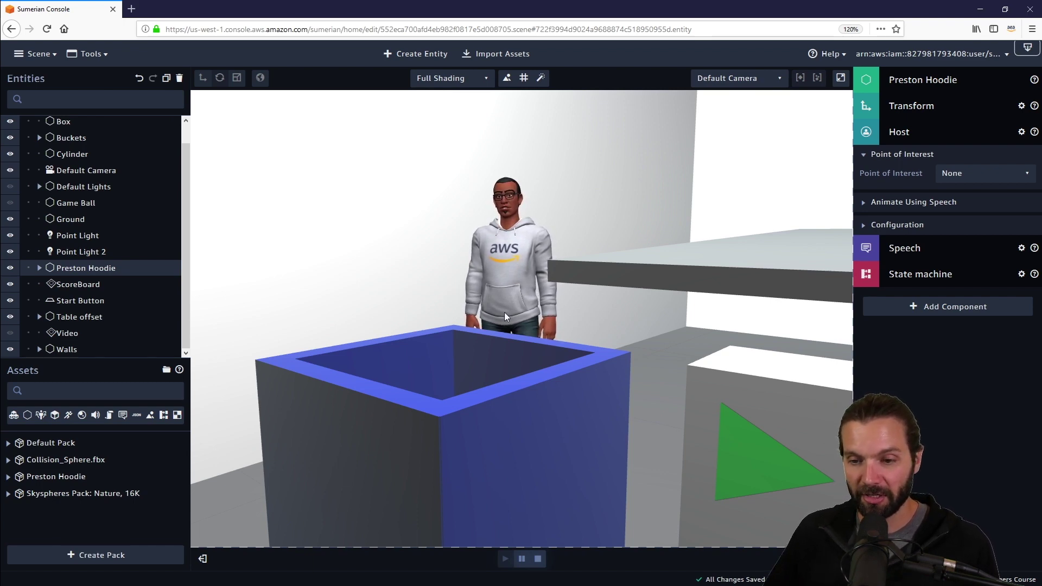
drag(635, 308, 605, 323)
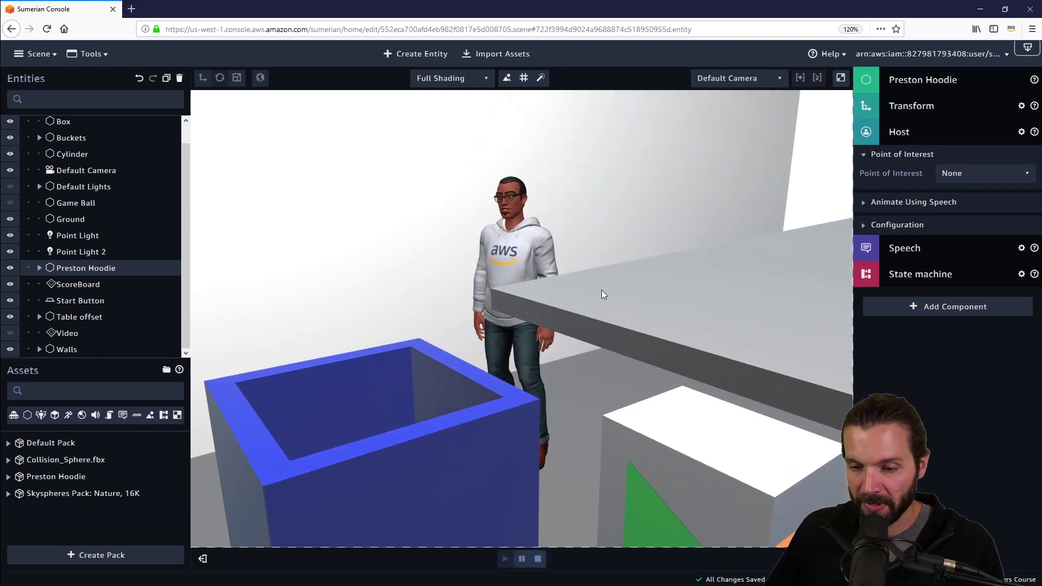
scroll(624, 272, up, 6)
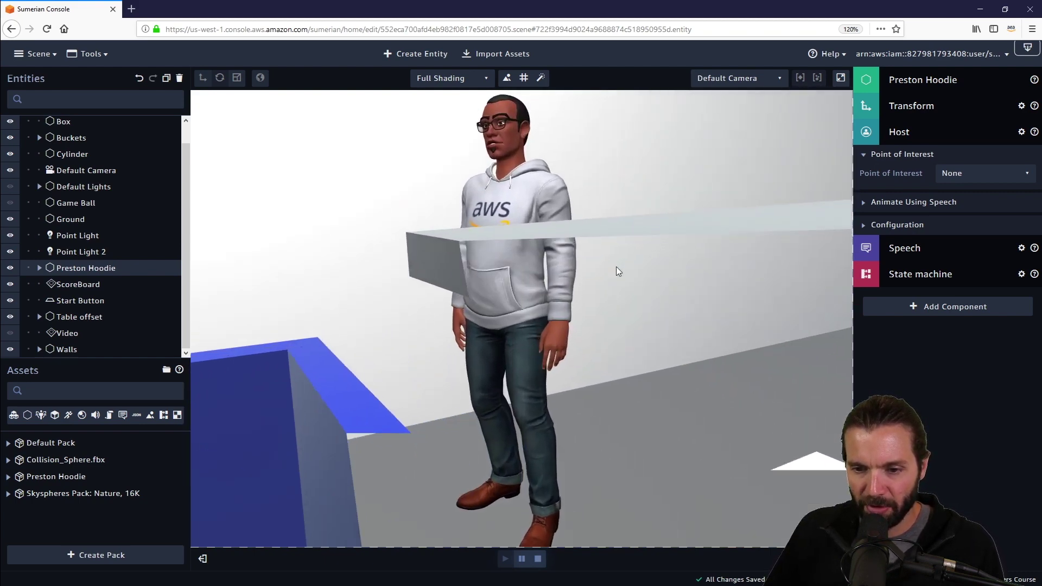
drag(637, 233, 693, 353)
scroll(693, 353, down, 8)
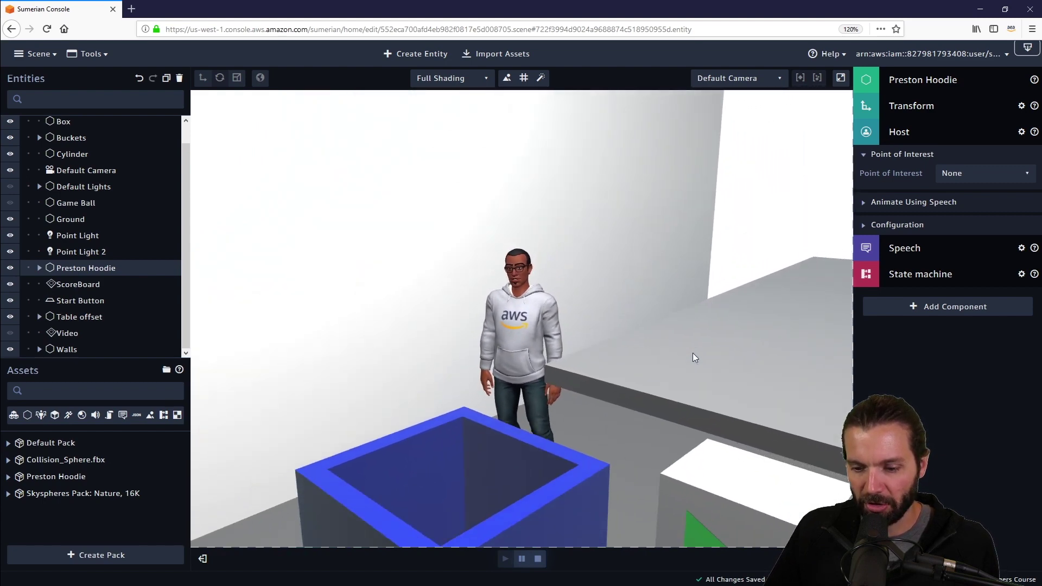
click(539, 559)
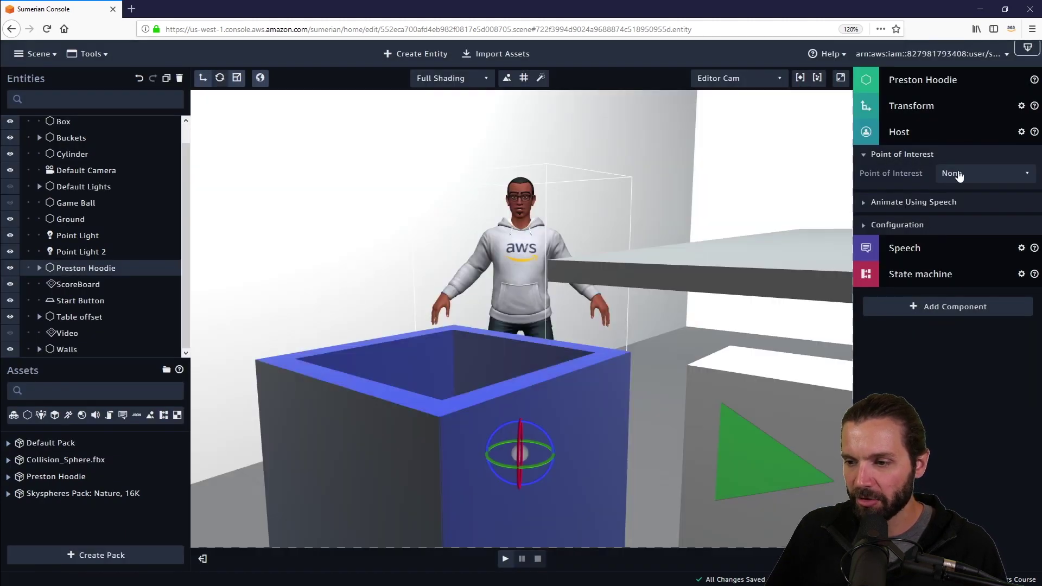
Set the host's Point of Interest to Look At Entity with the Point Light as target entity, widening the component settings area.
click(971, 176)
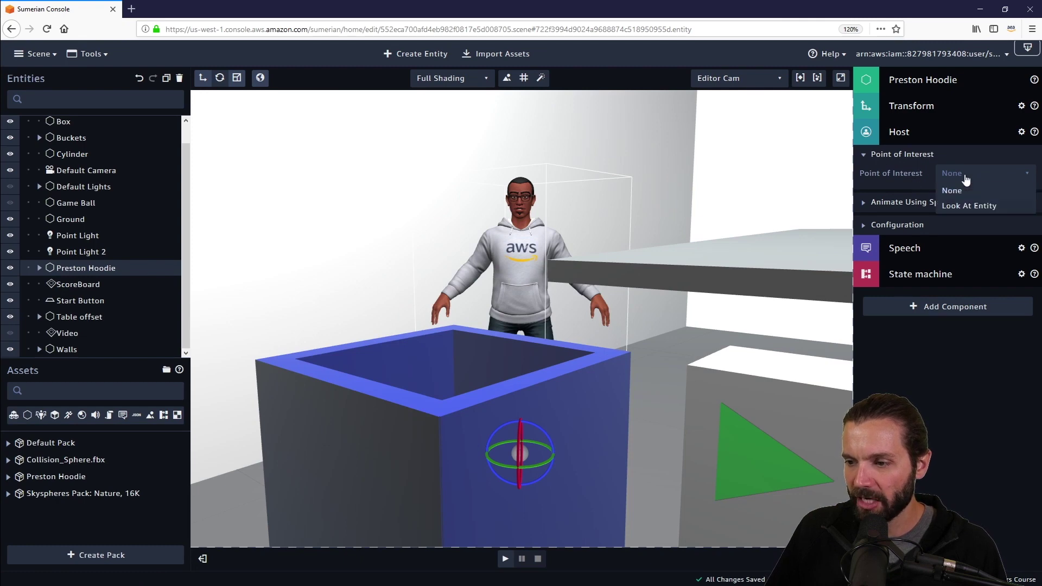
click(968, 206)
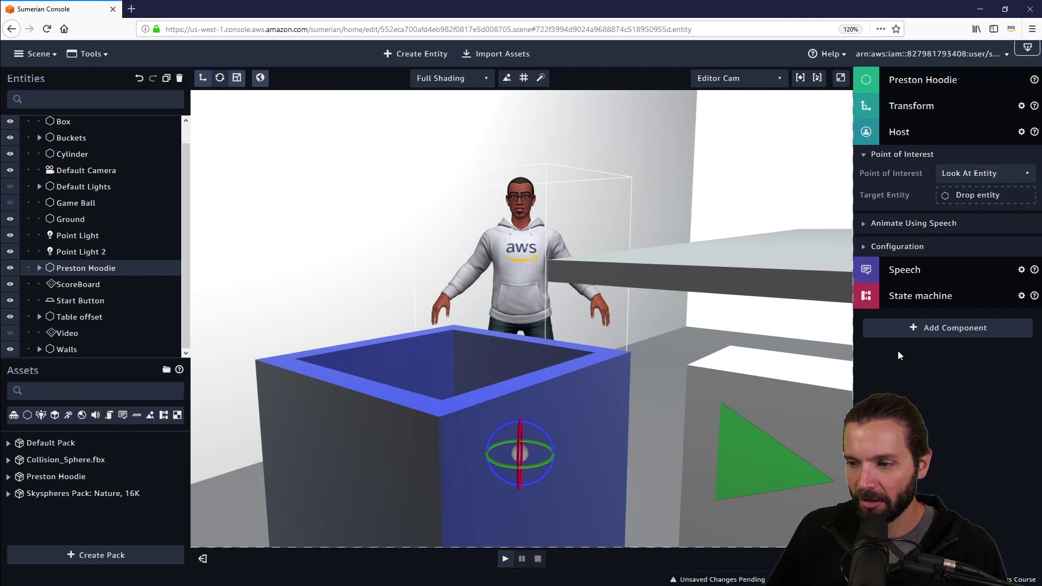
drag(853, 403, 830, 403)
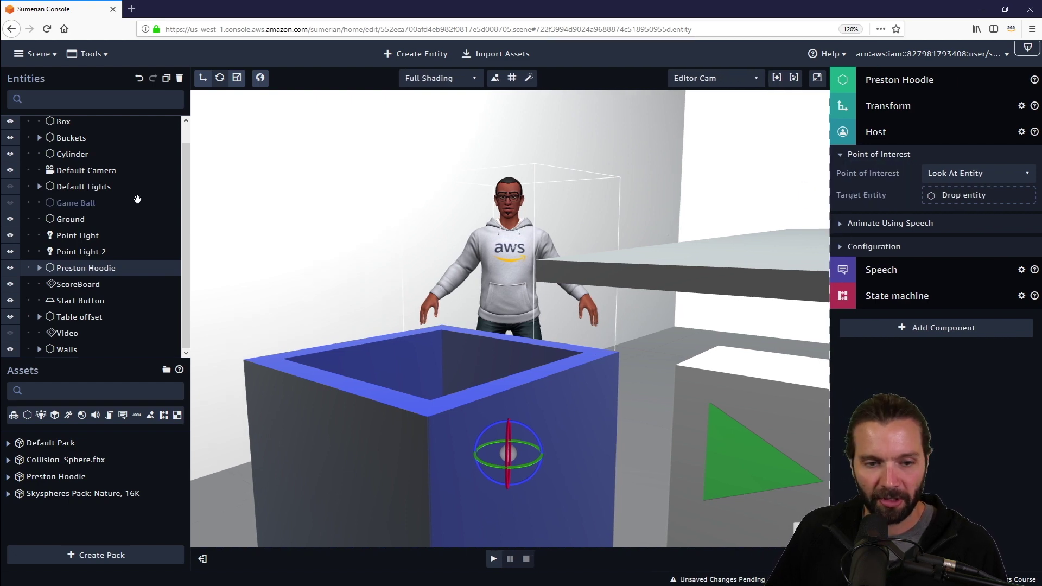
drag(81, 235, 965, 198)
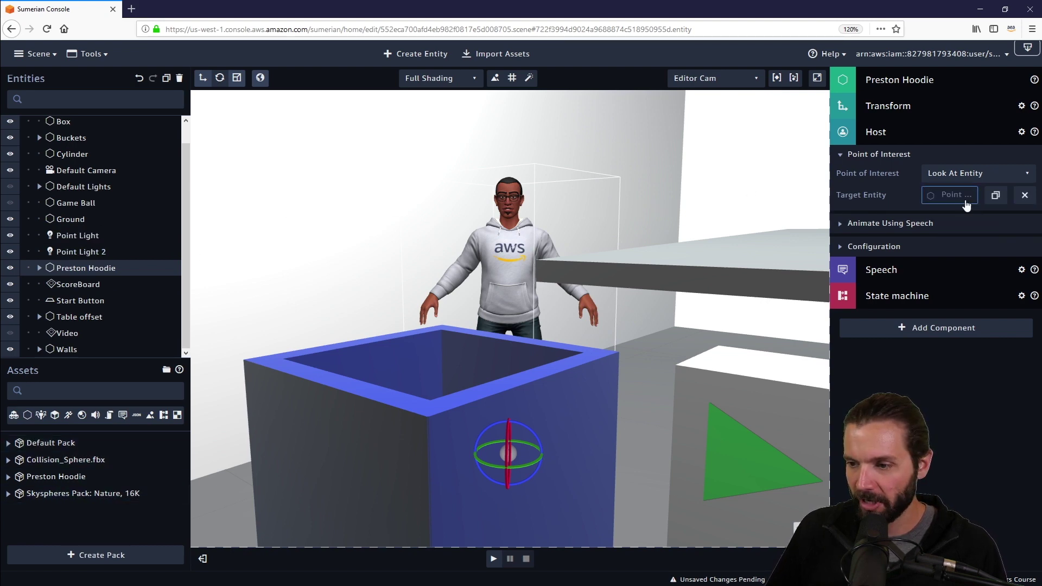
Check where the Point Light sits relative to the host, and return to the Preston Hoodie entity.
scroll(545, 318, down, 5)
scroll(545, 318, down, 3)
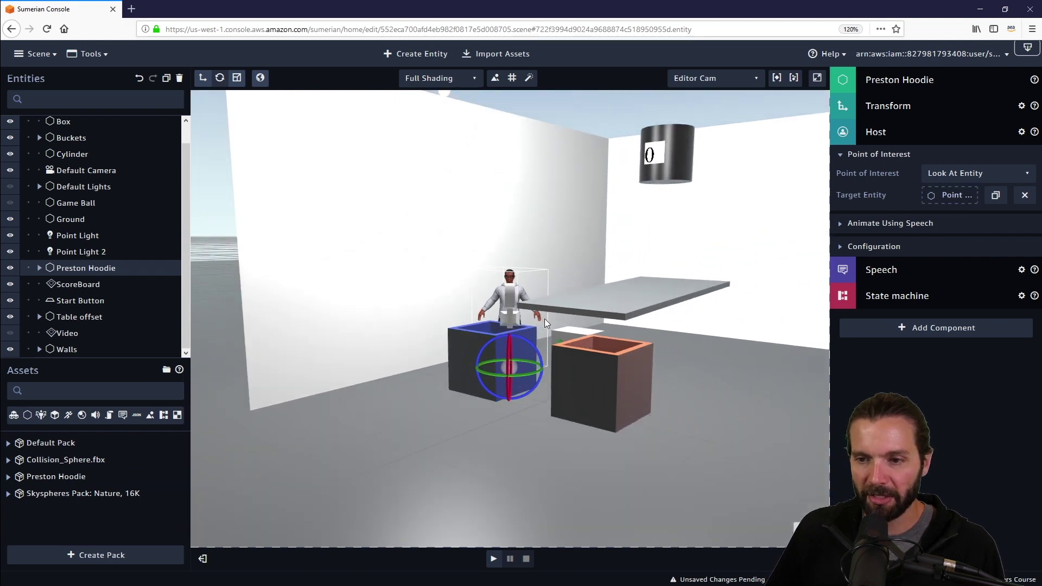
drag(98, 238, 98, 237)
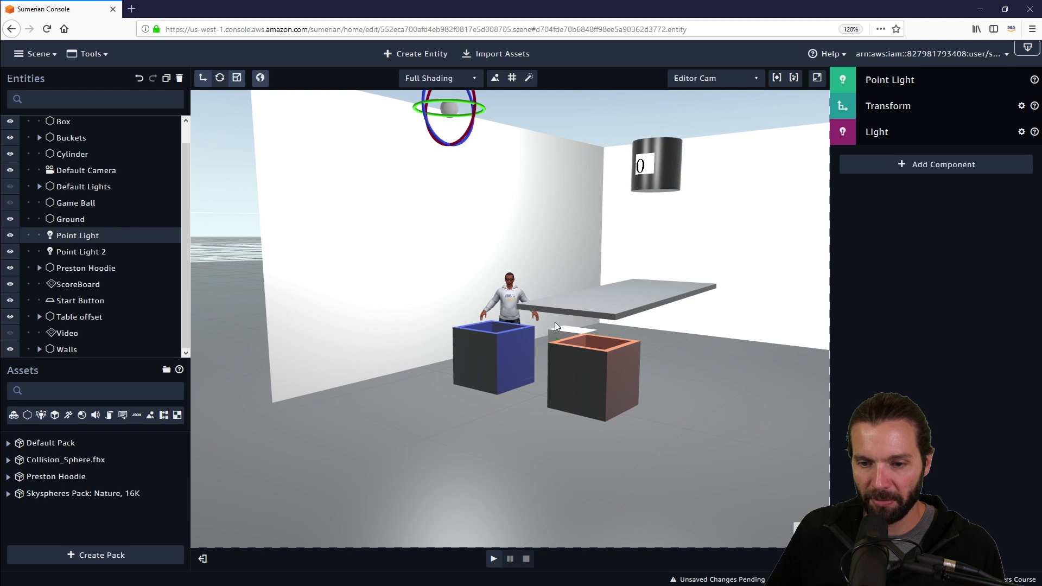
scroll(555, 321, up, 5)
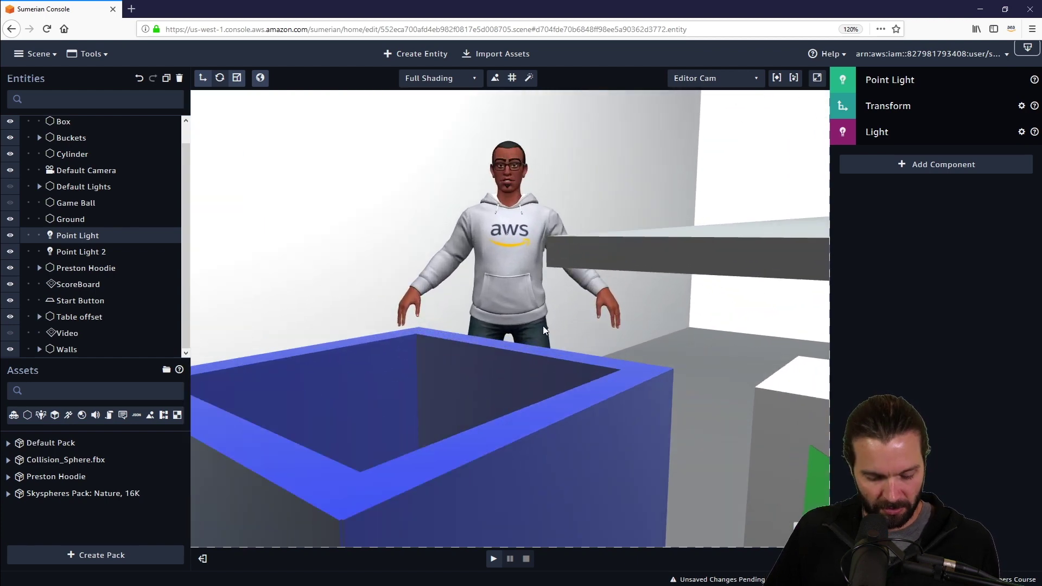
scroll(556, 399, up, 2)
drag(149, 224, 75, 158)
drag(79, 252, 84, 268)
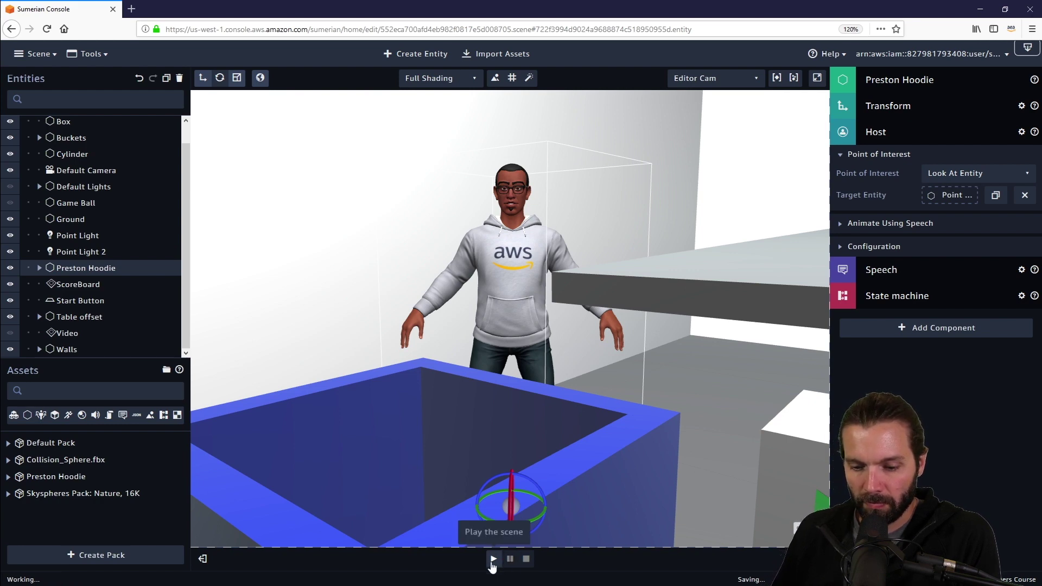
Play the scene and set the Point Light's Y position to -3.290249 to test whether the host's gaze follows it.
click(493, 564)
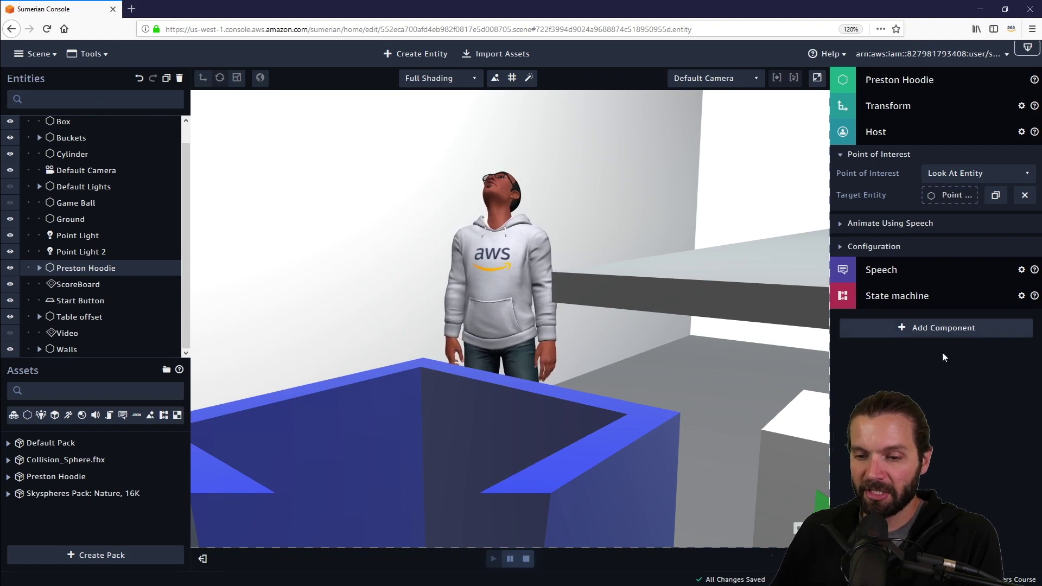
drag(414, 419, 562, 315)
click(78, 235)
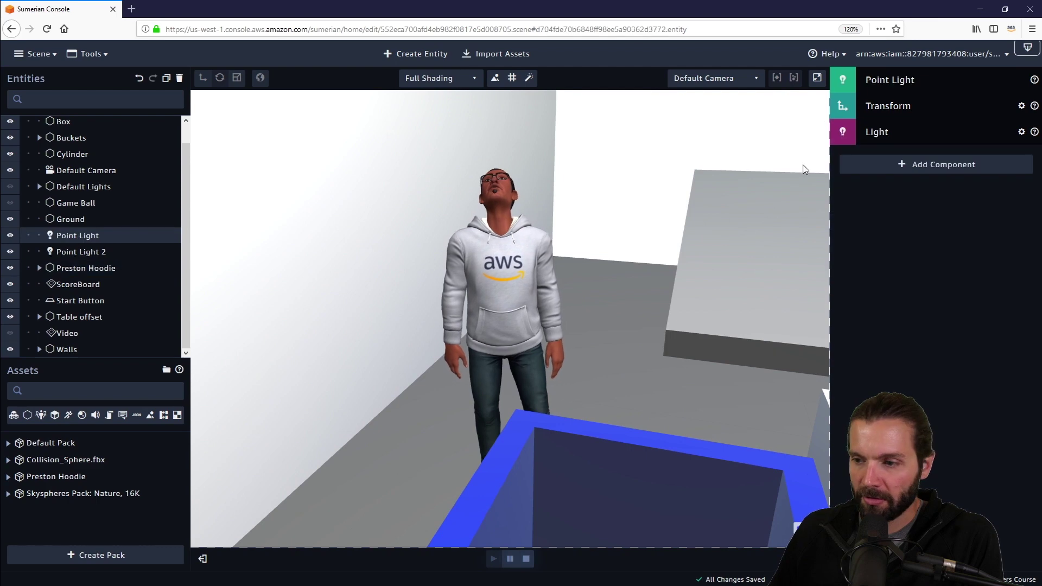
click(889, 109)
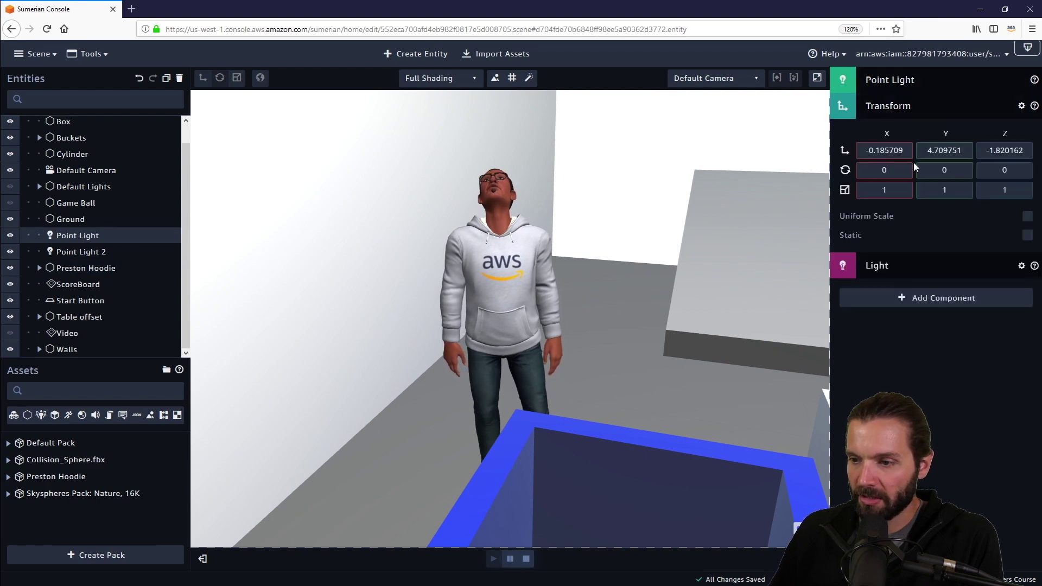
double_click(944, 150)
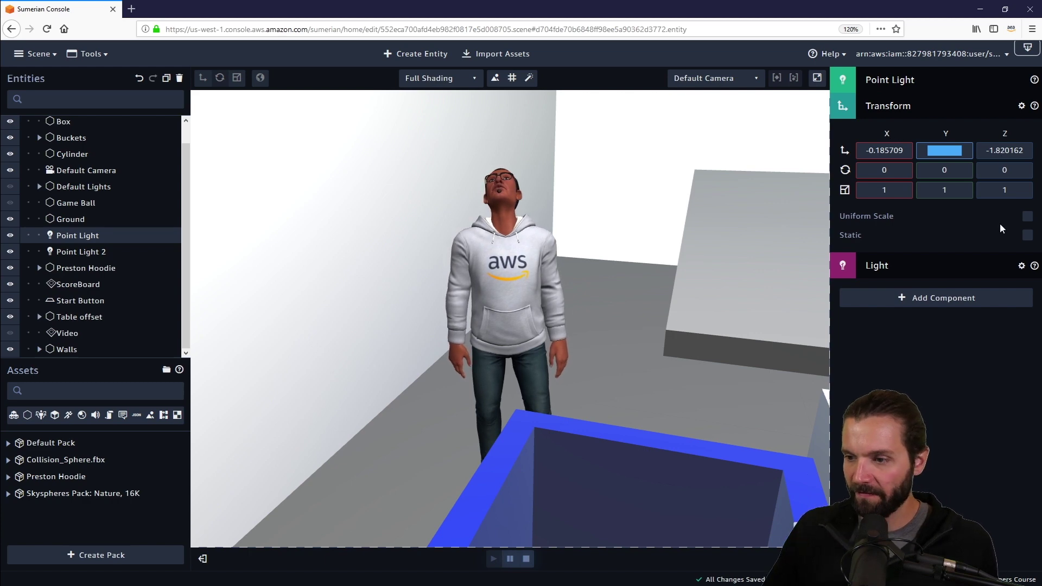
click(953, 152)
double_click(954, 151)
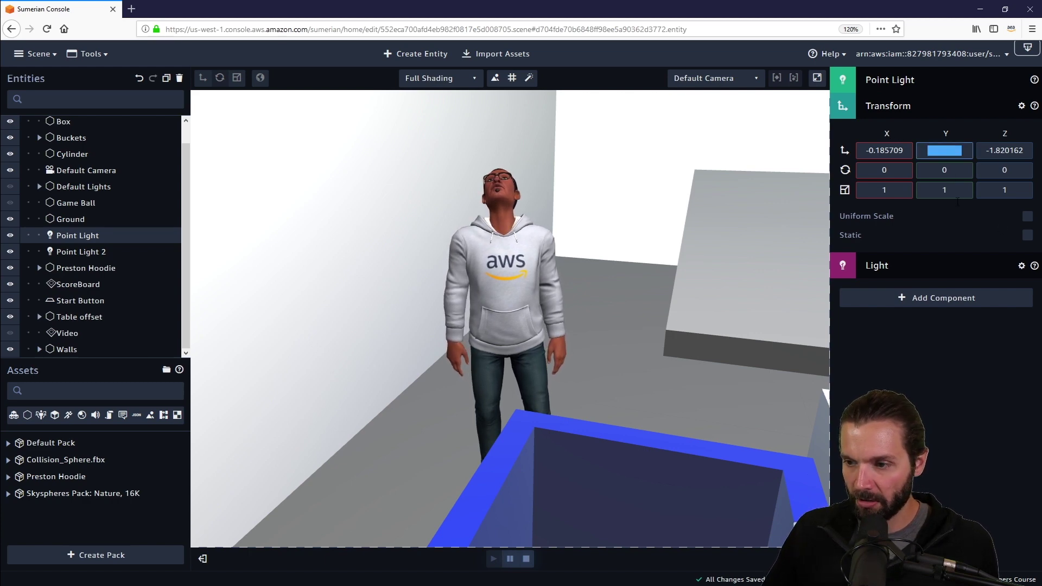
text(-3.290249)
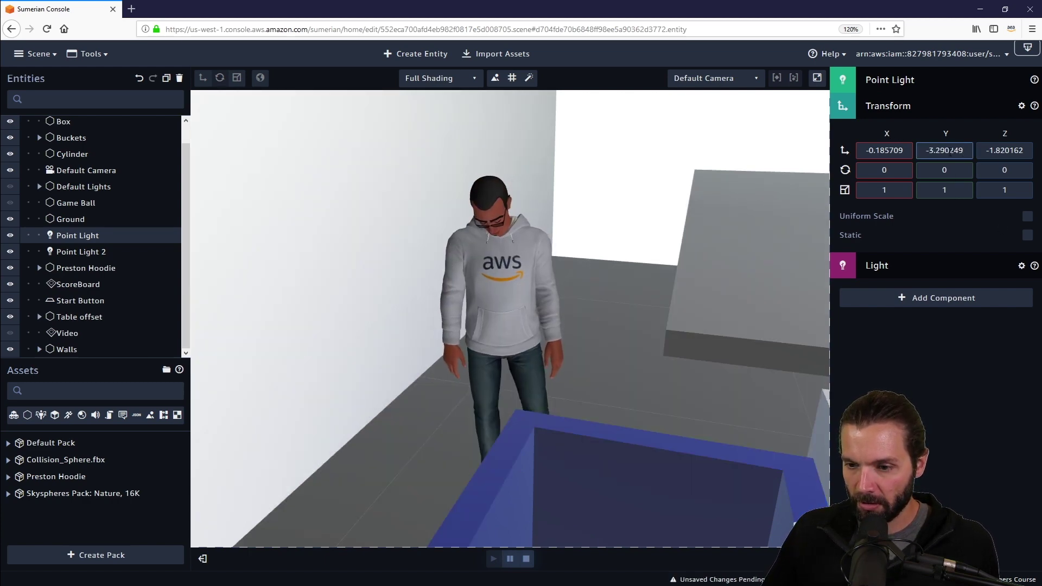
Return the Point Light's Y position to 4.709751, stop playback, and collapse its Transform settings.
click(934, 150)
key(BackSpace)
text(2)
drag(963, 150, 879, 111)
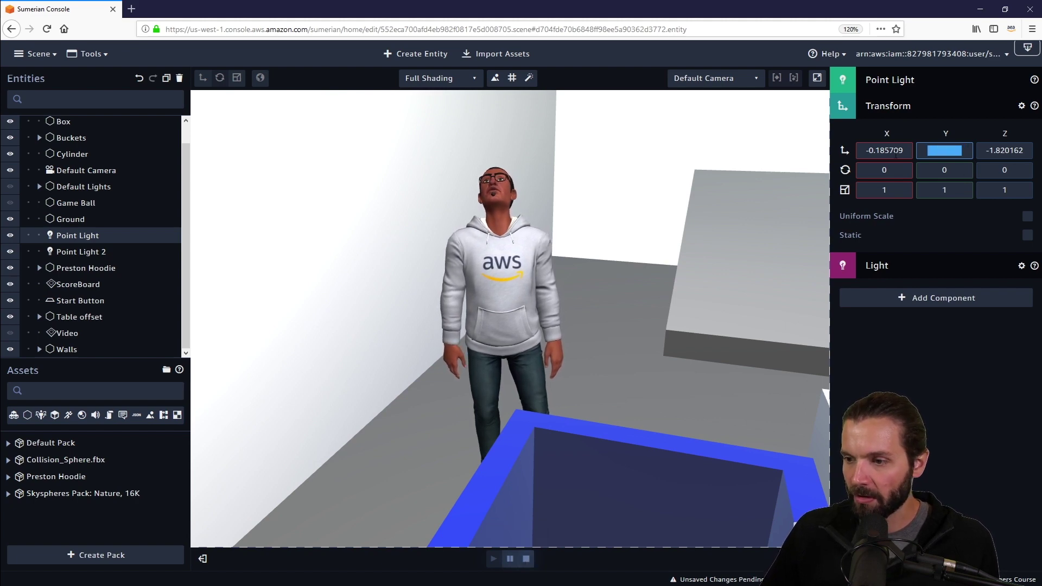
drag(957, 150, 895, 152)
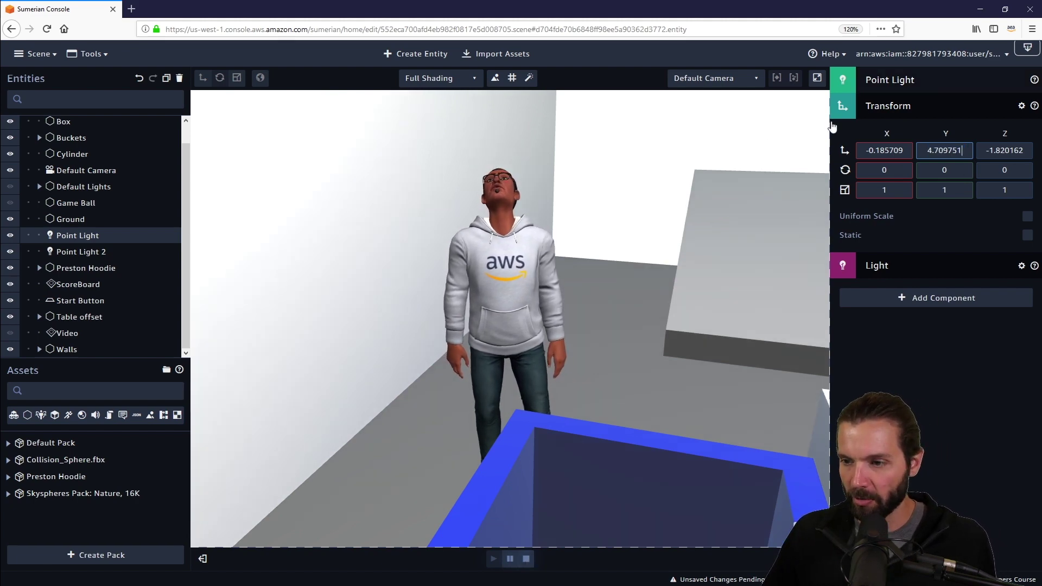
click(527, 560)
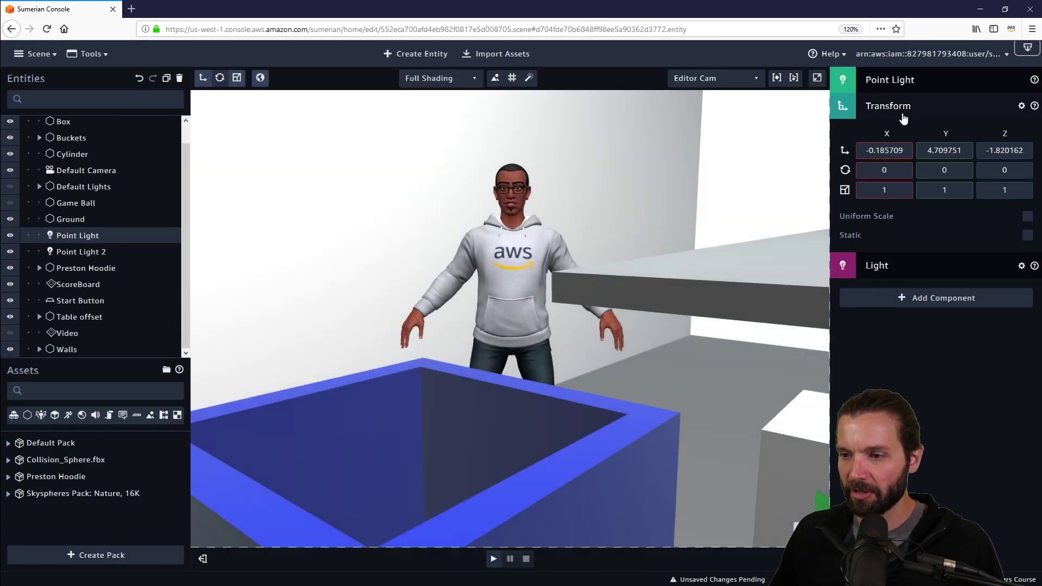
click(902, 114)
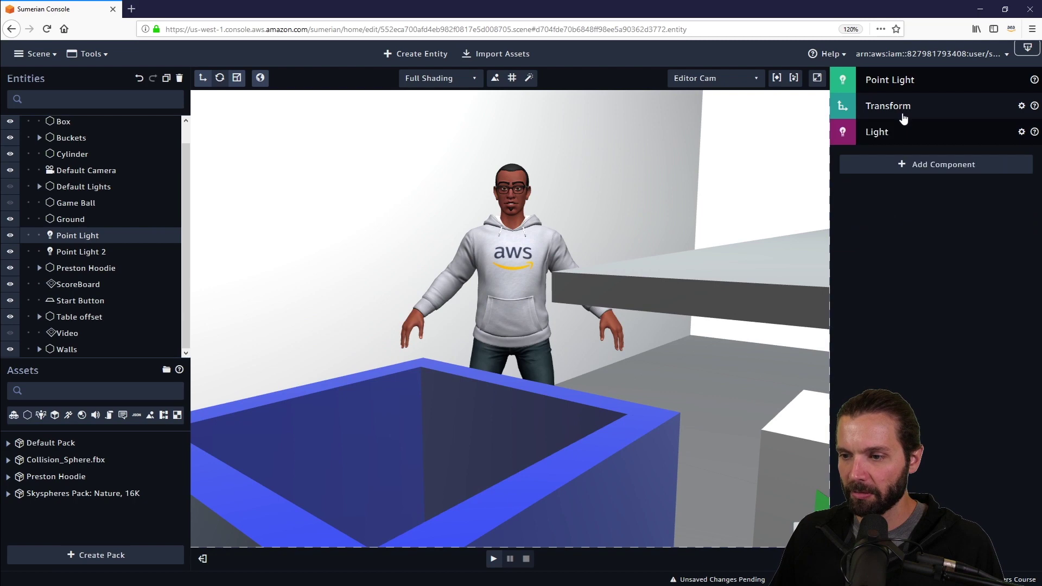
Replace the Preston Hoodie host's look-at target entity with the Default Camera, and widen the component settings area slightly.
click(81, 268)
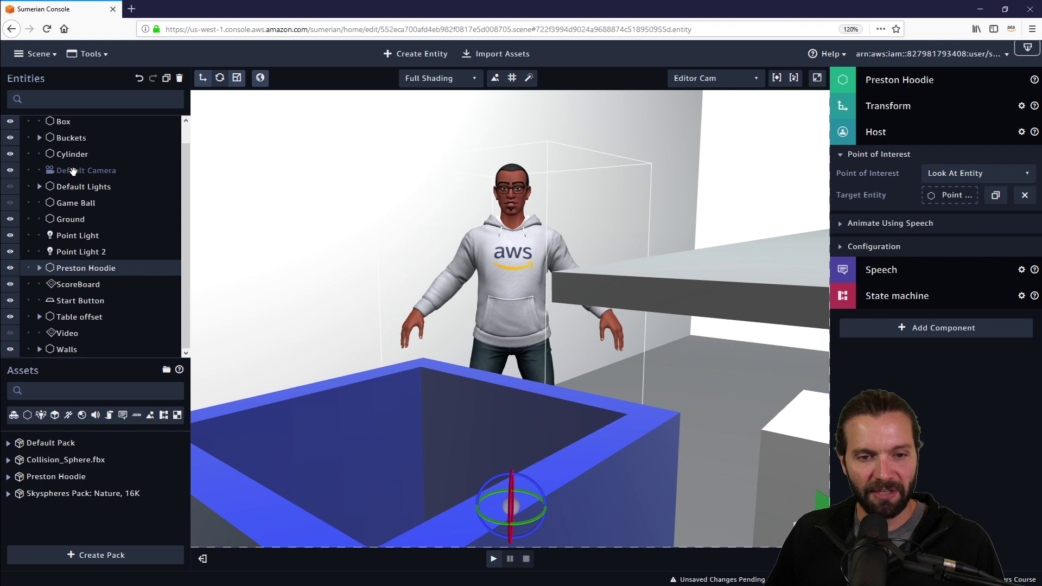
mouse_move(503, 297)
mouse_down()
mouse_move(451, 309)
mouse_move(559, 318)
mouse_move(435, 325)
mouse_move(495, 315)
mouse_up()
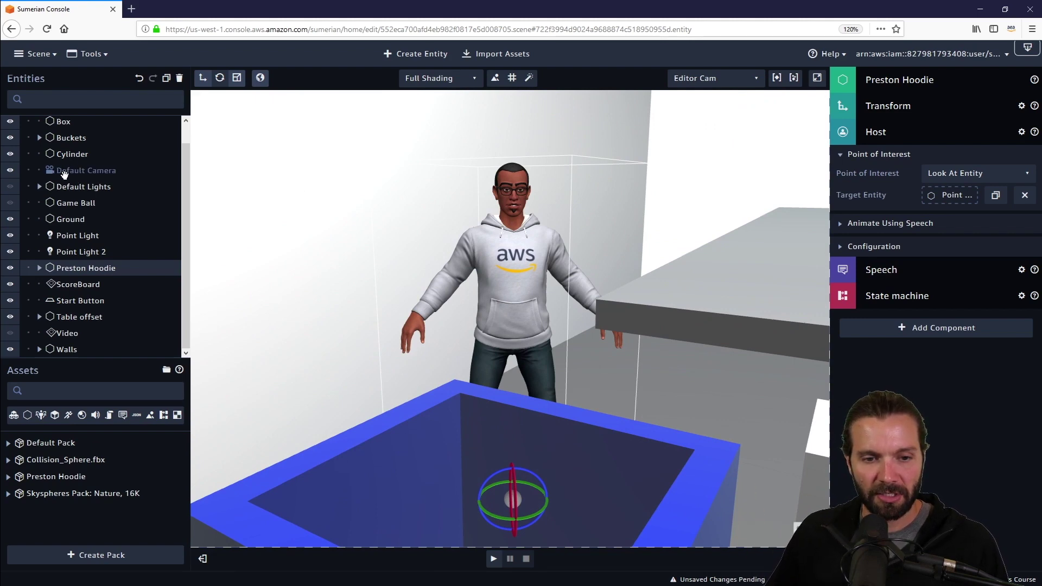
drag(64, 173, 956, 200)
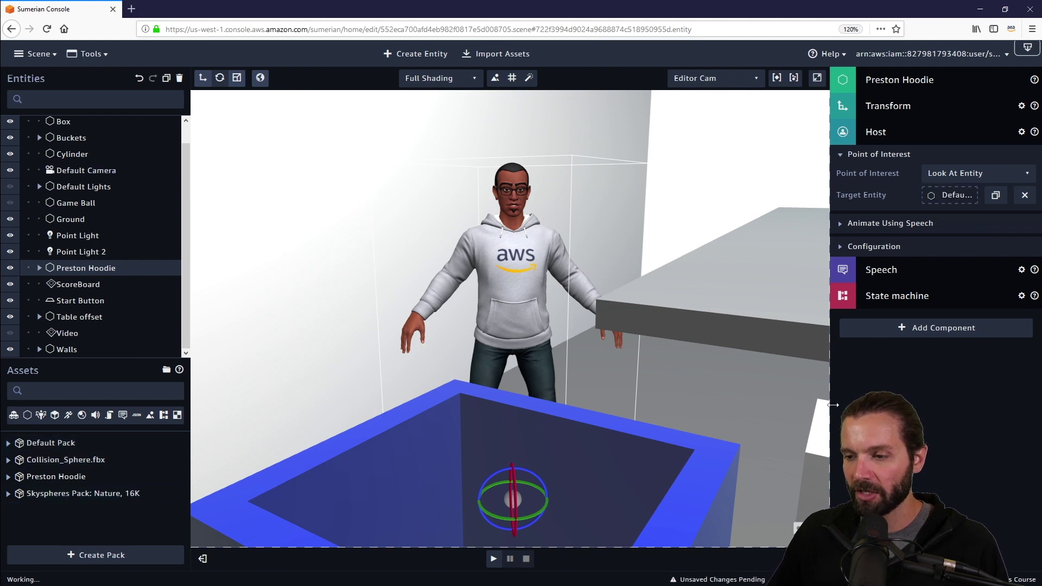
drag(833, 405, 824, 410)
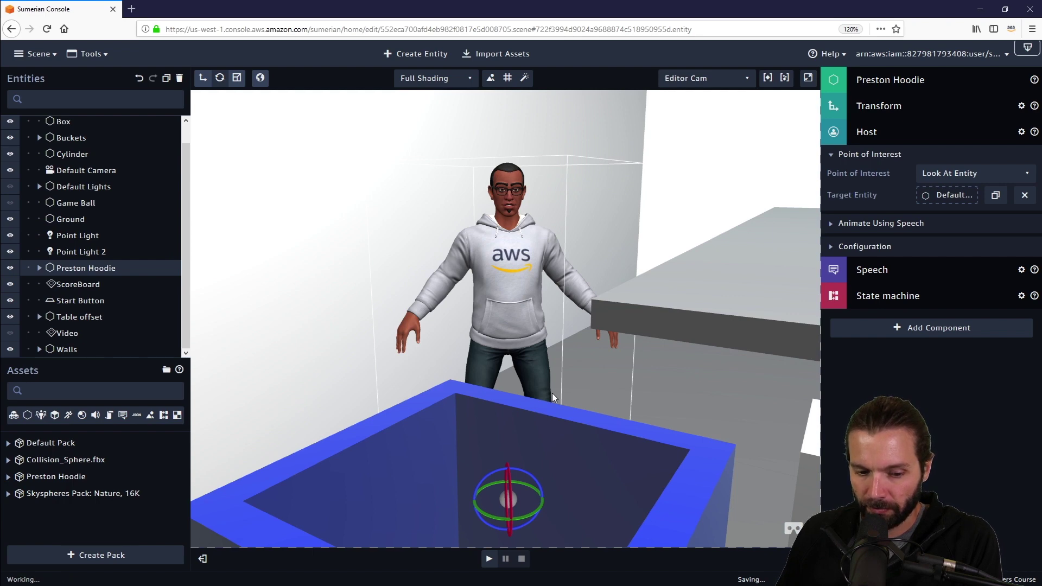
Play the scene, check from several angles and distances whether the host's gaze follows the Default Camera, and stop playback.
key(ctrl+Return)
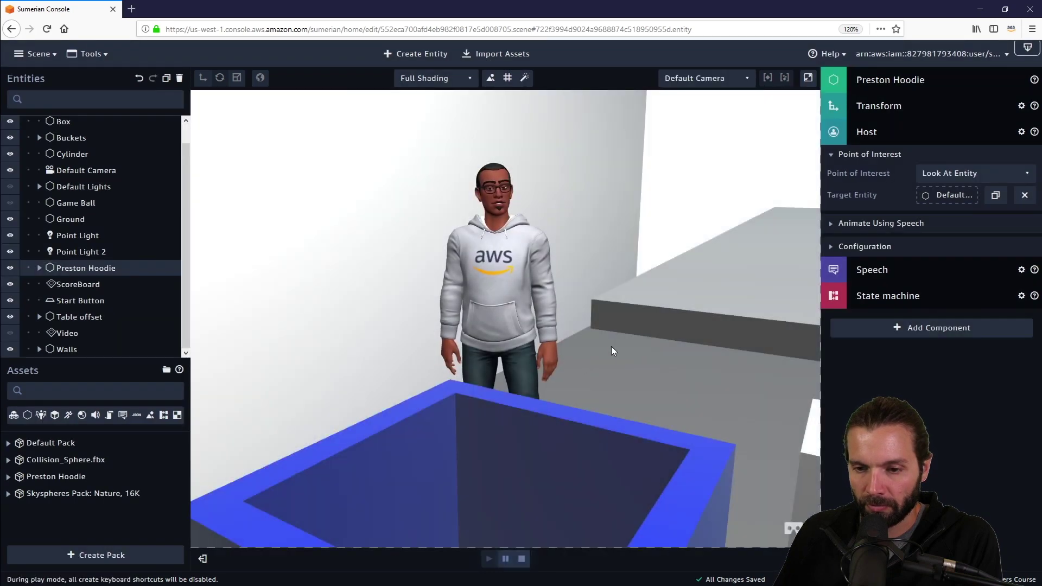
scroll(619, 333, up, 5)
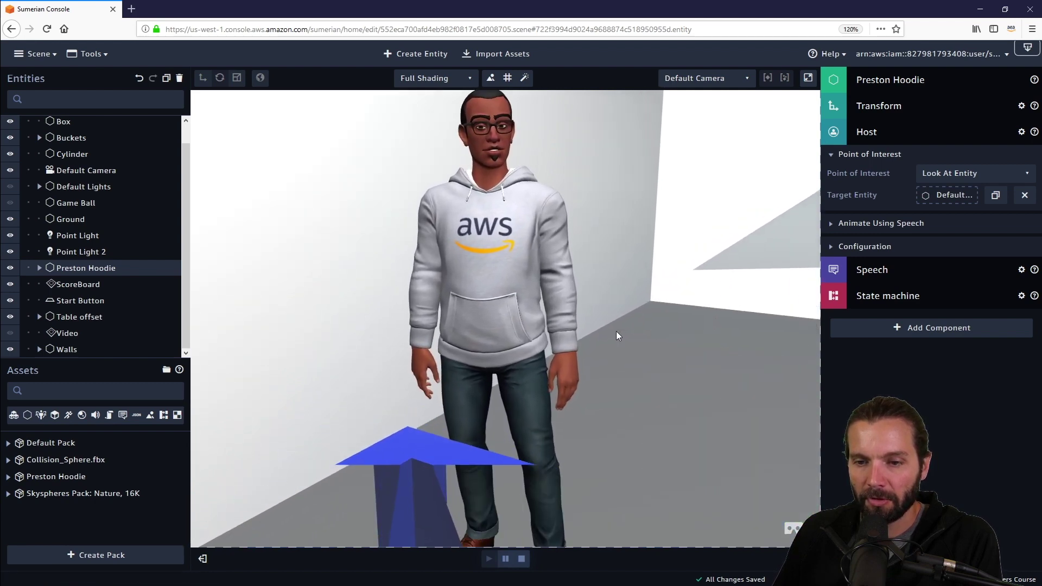
scroll(616, 336, down, 5)
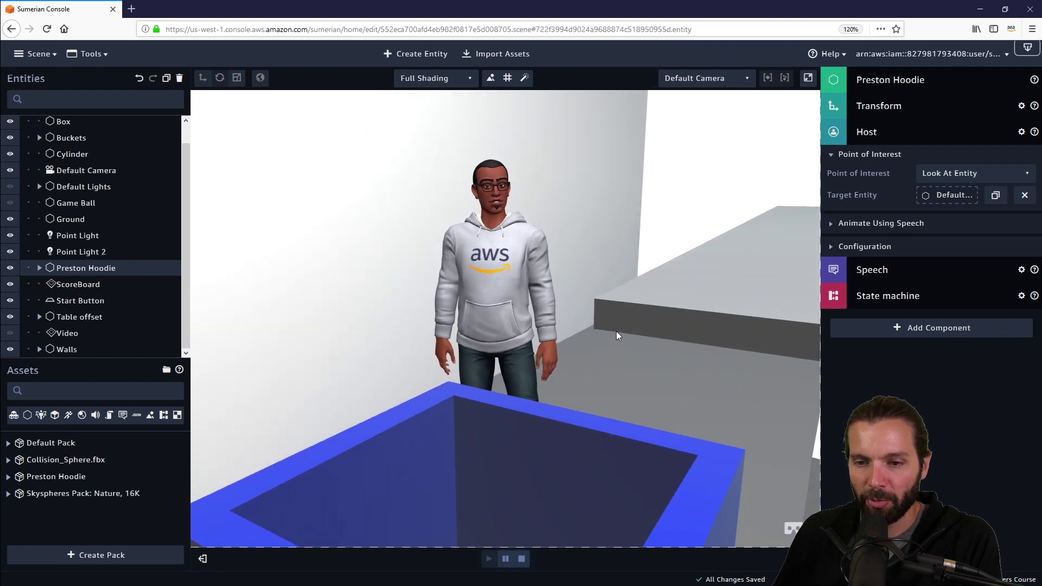
drag(617, 331, 725, 348)
scroll(640, 310, up, 3)
scroll(640, 308, up, 5)
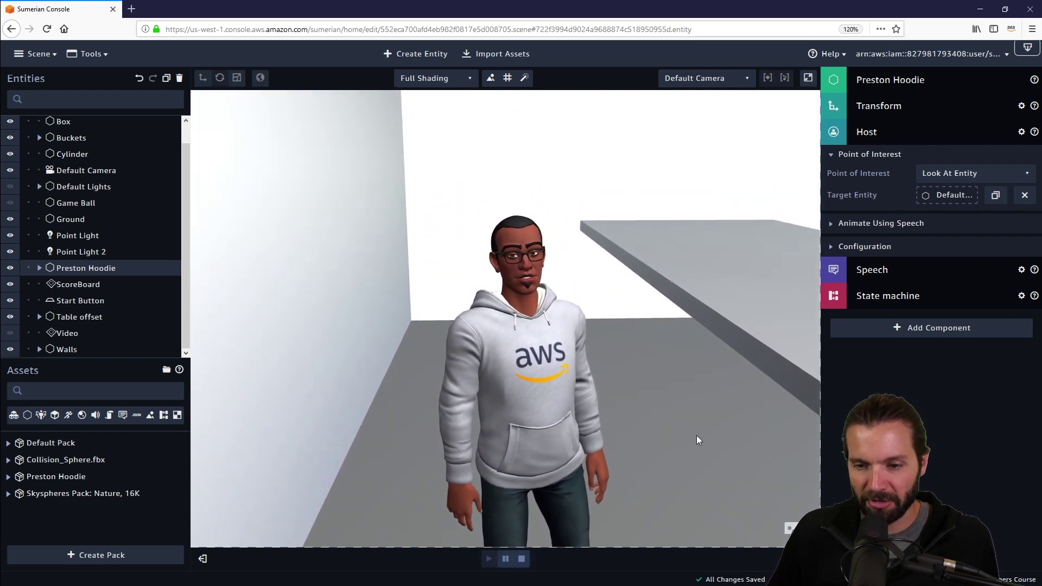
drag(699, 432, 584, 451)
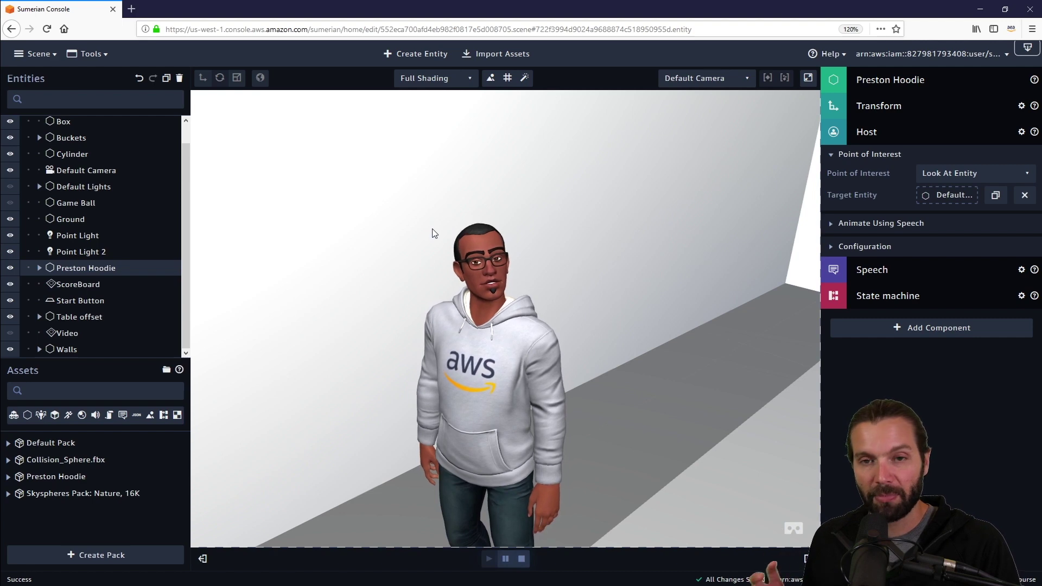
drag(644, 283, 751, 306)
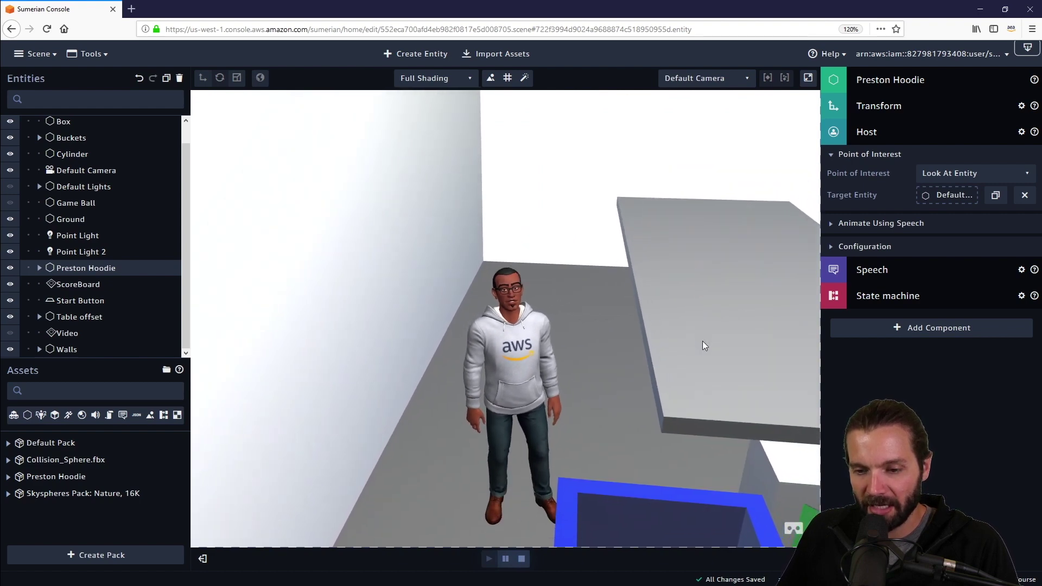
drag(702, 344, 739, 373)
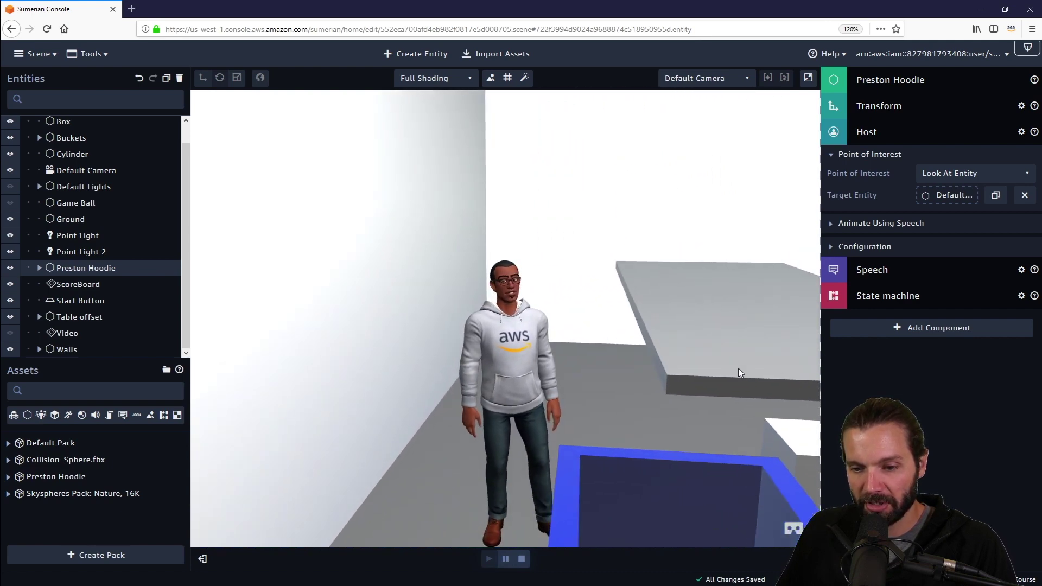
click(522, 560)
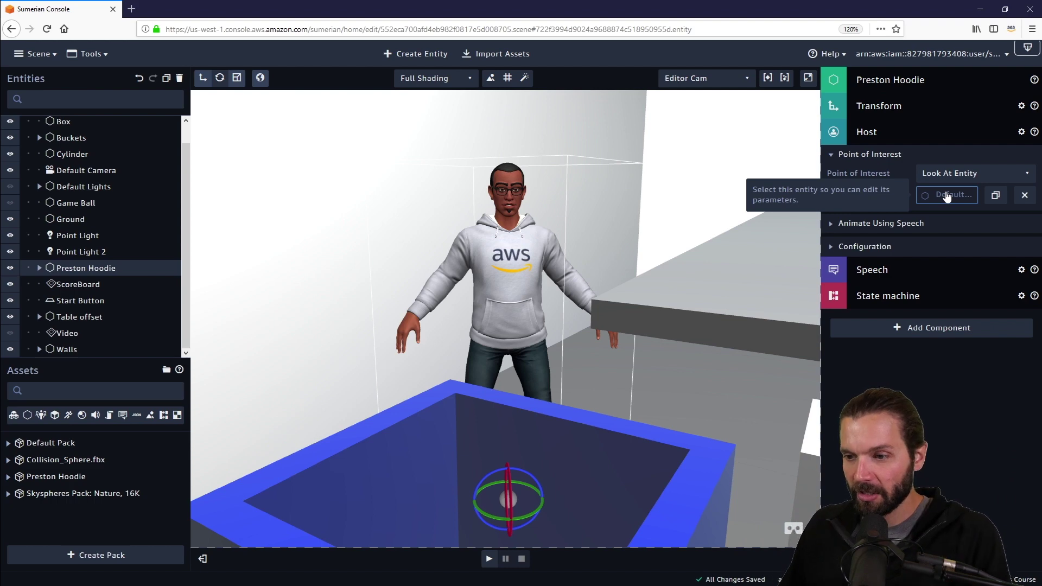
Review the host's Animate Using Speech settings for lip sync and gestures, and collapse the Host component.
click(830, 157)
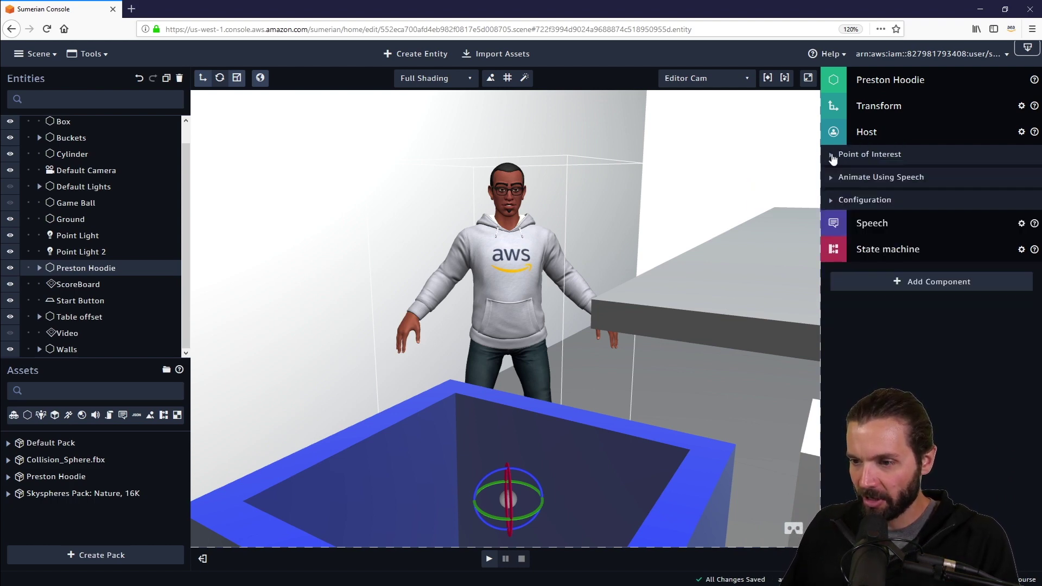
click(829, 174)
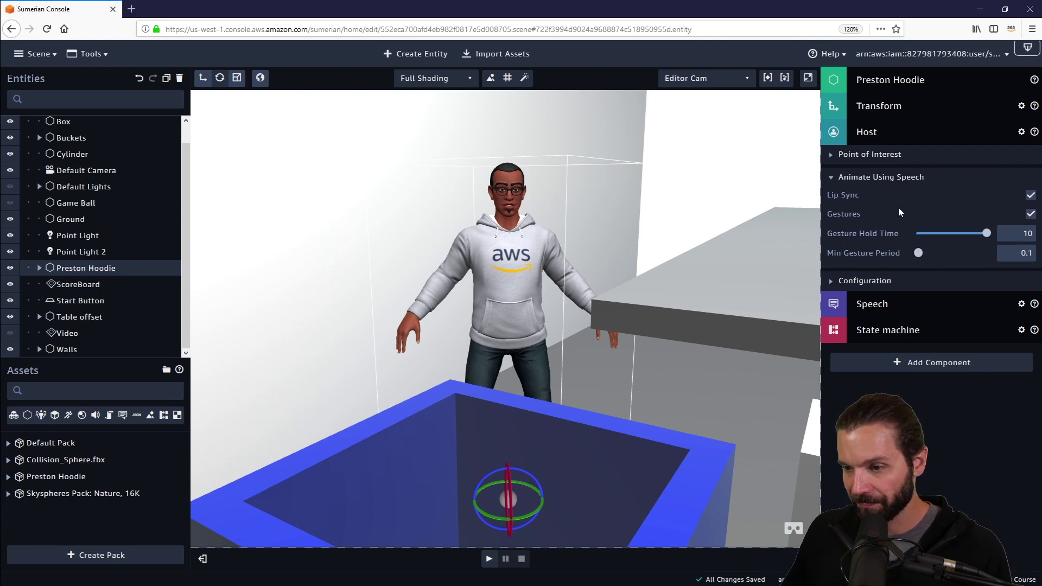
click(832, 178)
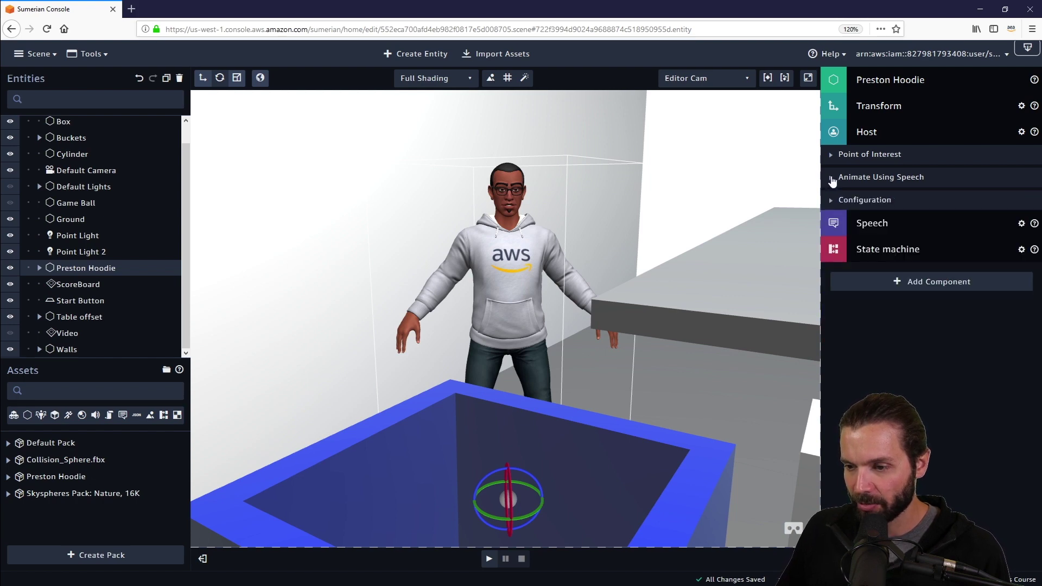
click(874, 133)
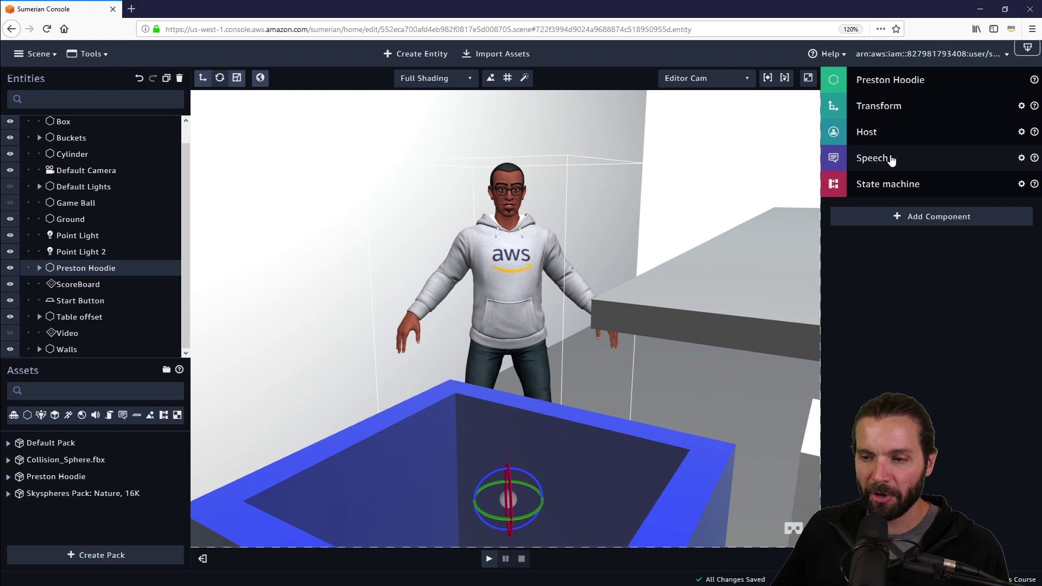
Examine the available voices in the host's Speech component, with the component settings area slightly widened, keeping the current voice.
click(892, 160)
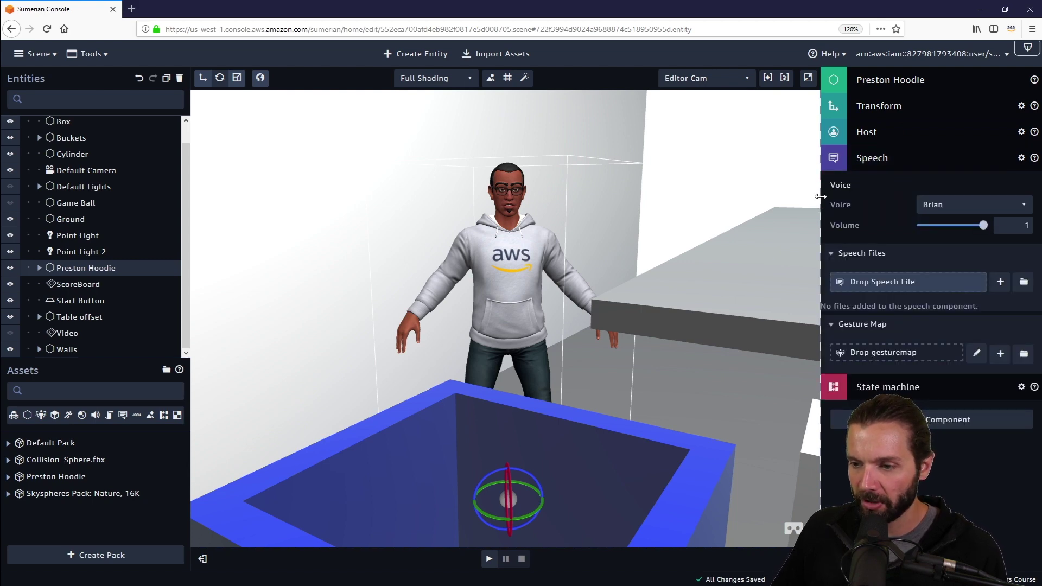
drag(820, 196, 808, 198)
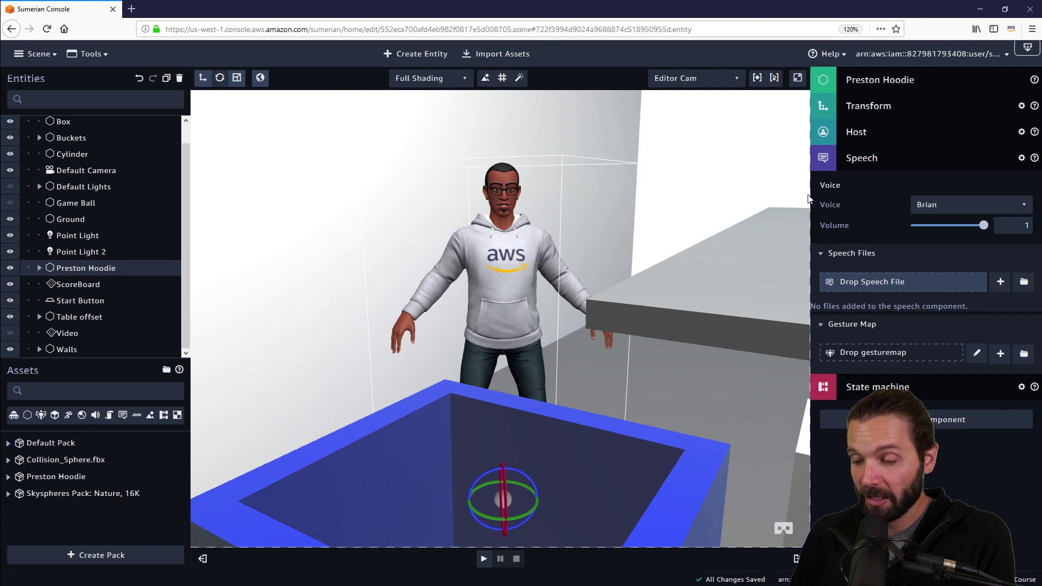
scroll(76, 187, up, 1)
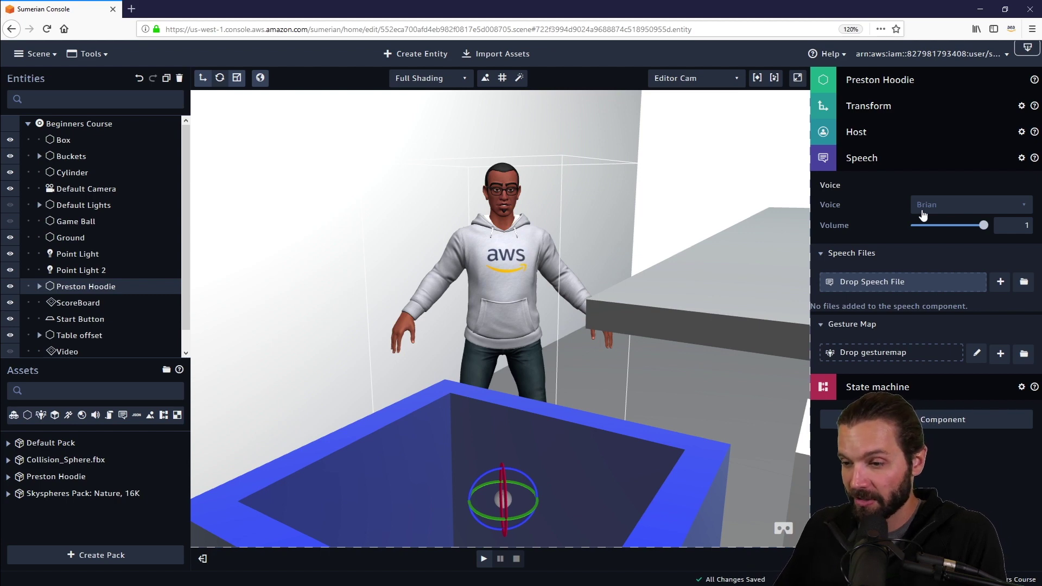
click(977, 207)
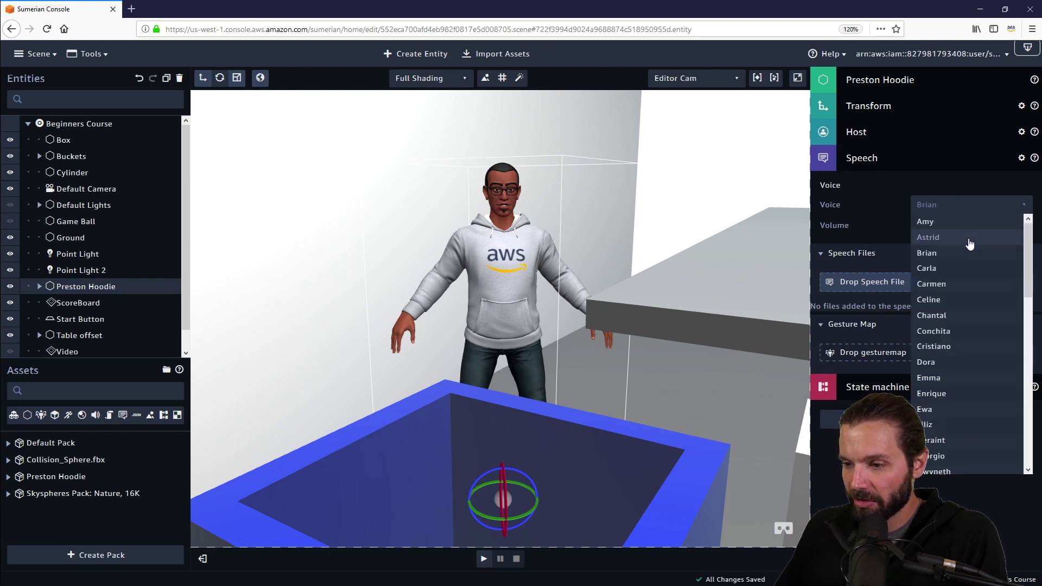
scroll(970, 244, down, 2)
scroll(970, 244, down, 5)
scroll(970, 244, up, 7)
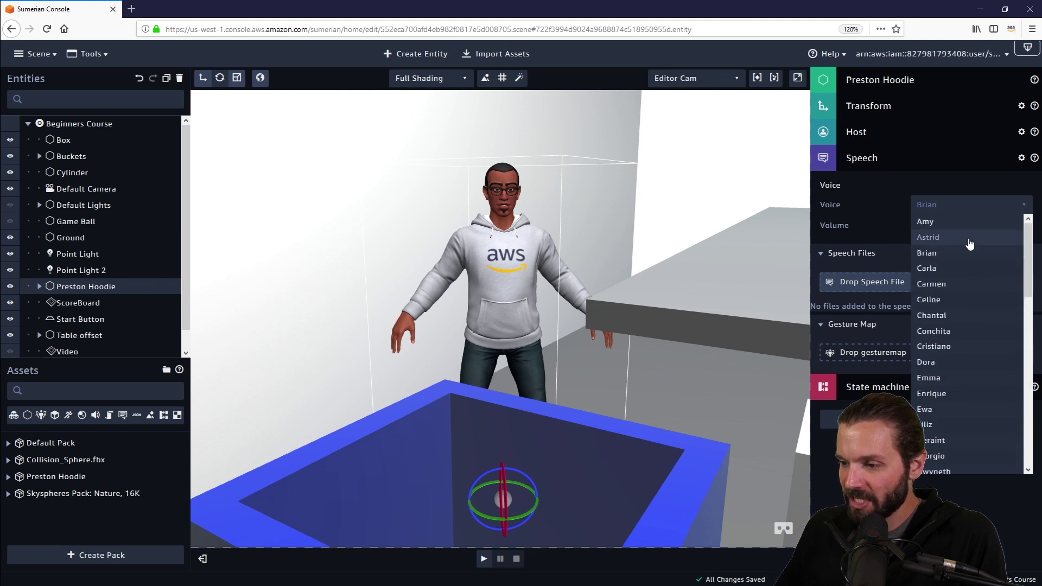
scroll(970, 245, down, 10)
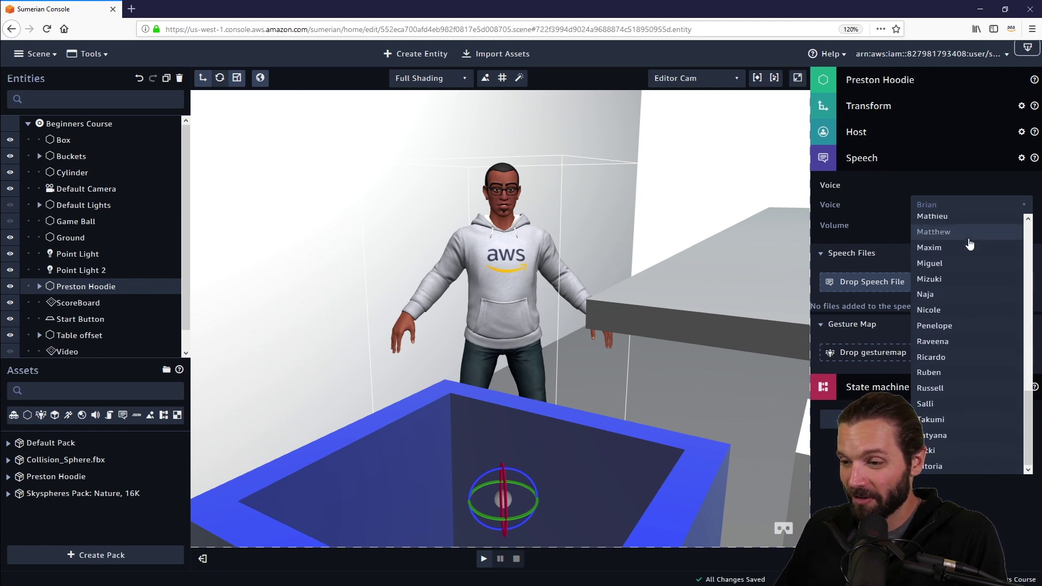
scroll(955, 326, up, 10)
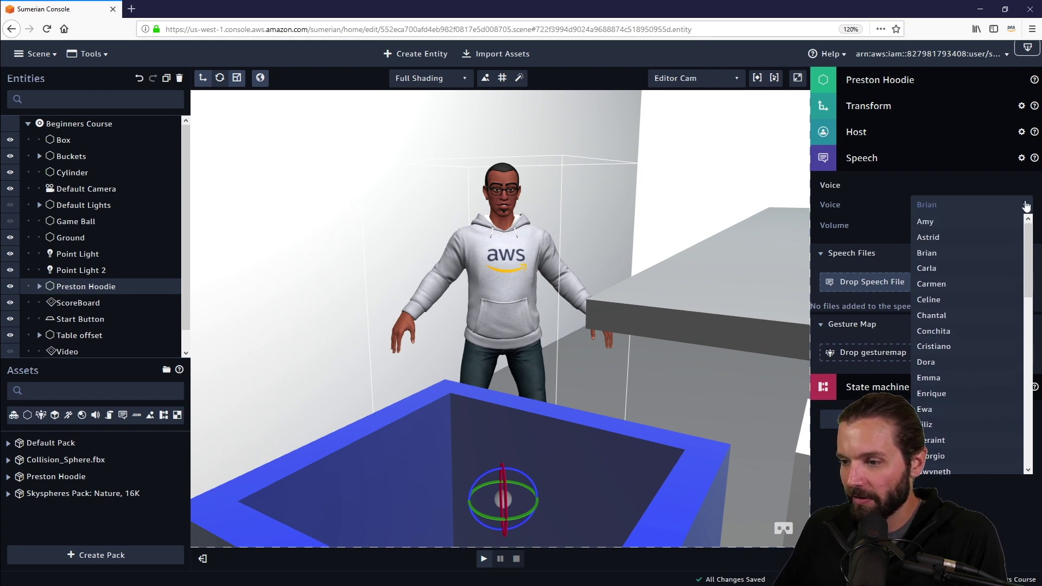
click(1024, 205)
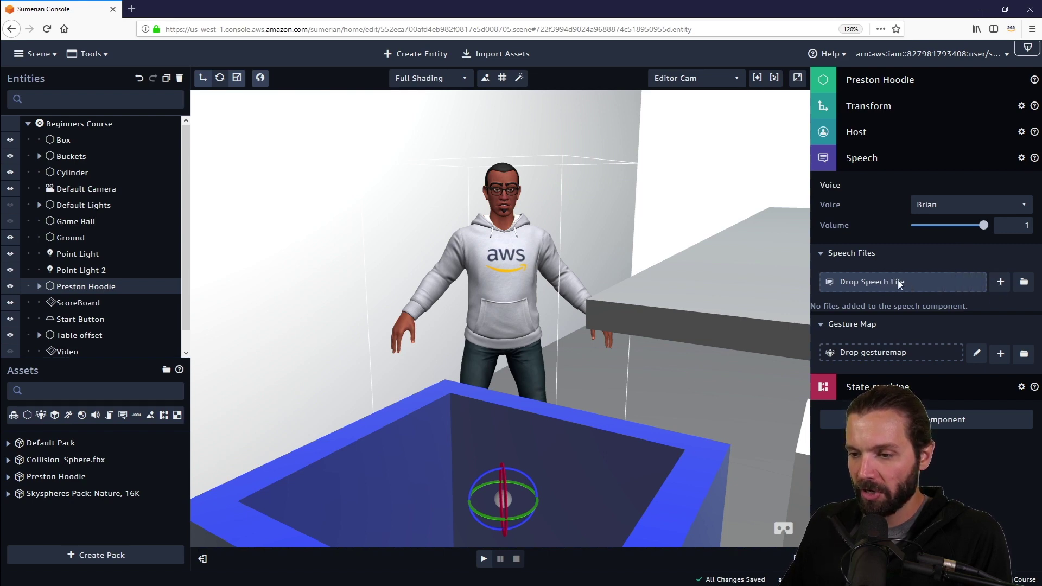
Create a speech file for the host, enter the instructions from "Hello there and welcome to the Sumerian training simulator." to "Good luck!", and save it.
click(1000, 283)
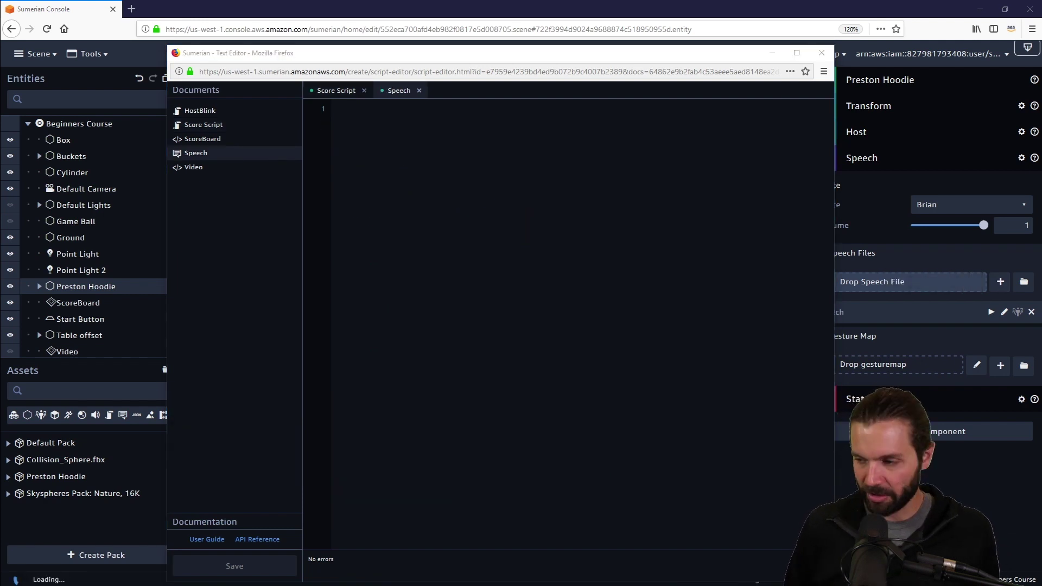
click(502, 188)
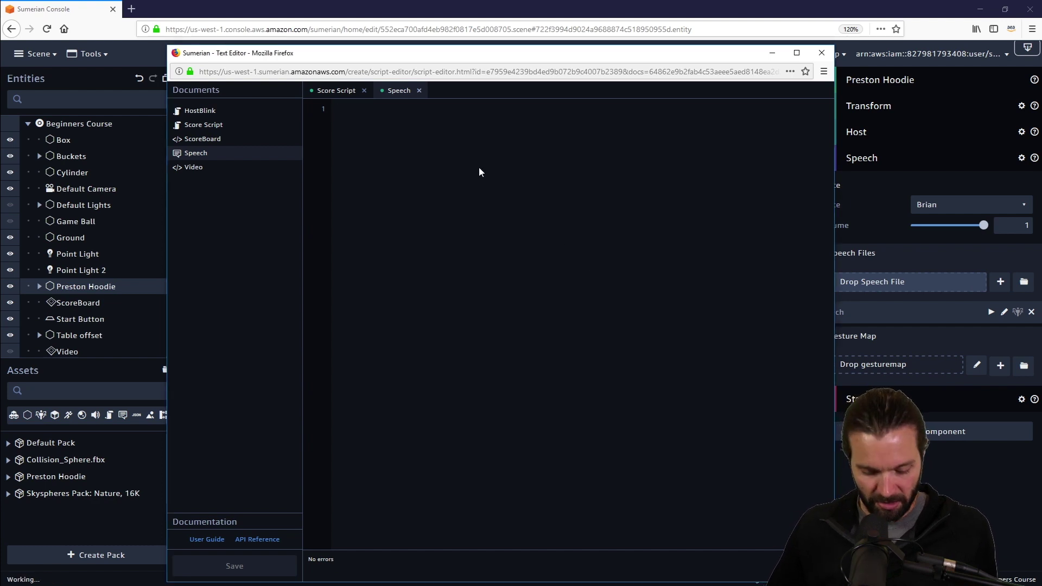
text(Hello there and welcome to the Sumerian training simulator. In this simulator, you will be required to place the game ball in the buckets to your left and right. If the game ball is blue, drop it in the blue bucket. If the game ball is orange, drop it in the orange bucket. Also beware that as you progress, the game balls will roll towards you more quickly. Look up to see your successful drops on the score board up above.  If you are not using Virtual Reality, use the arrow keys on your keyboard to move the buckets instead.  To begin, simply touch or click on the green play button below the table.  Good luck!)
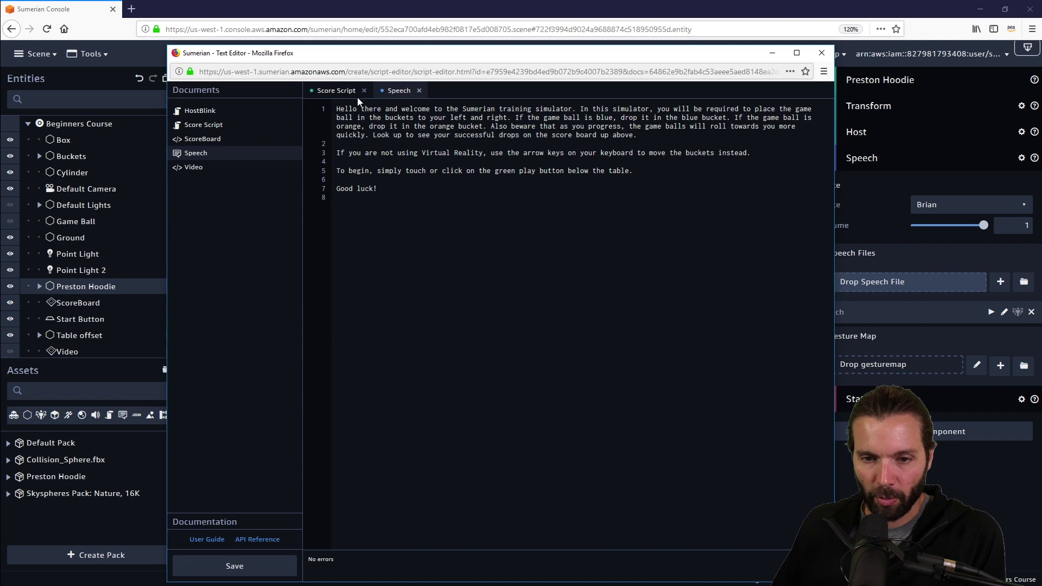
key(ctrl+s)
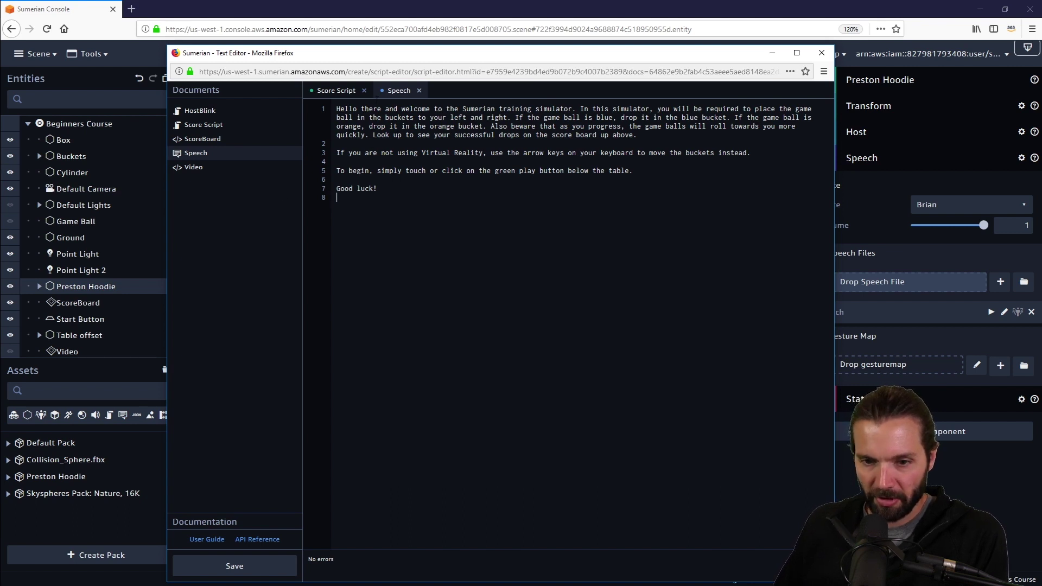
click(253, 568)
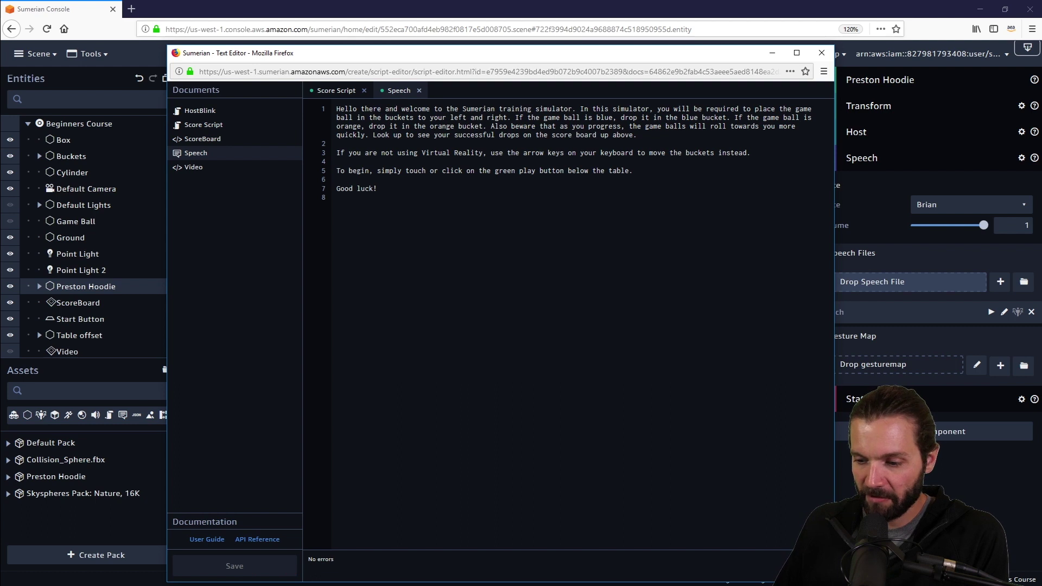
click(822, 53)
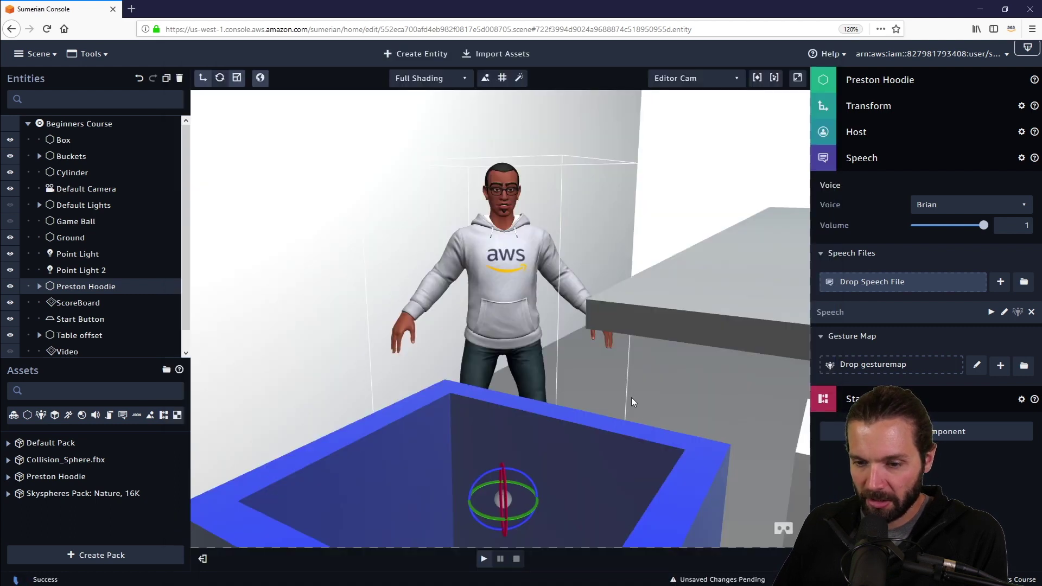
Collapse the Speech component, play the scene to check whether the host speaks by himself, and stop playback.
click(868, 158)
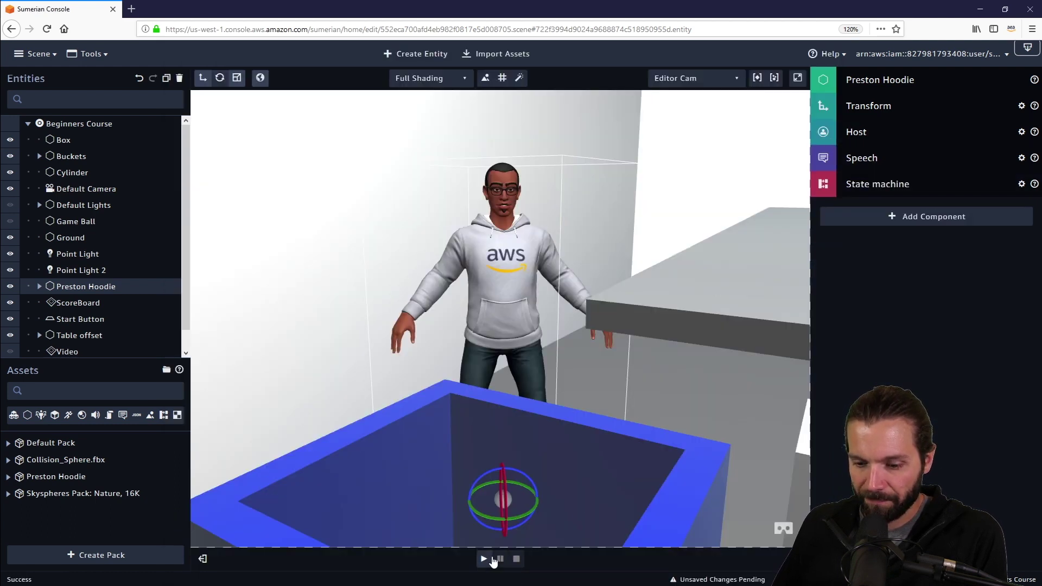
click(483, 560)
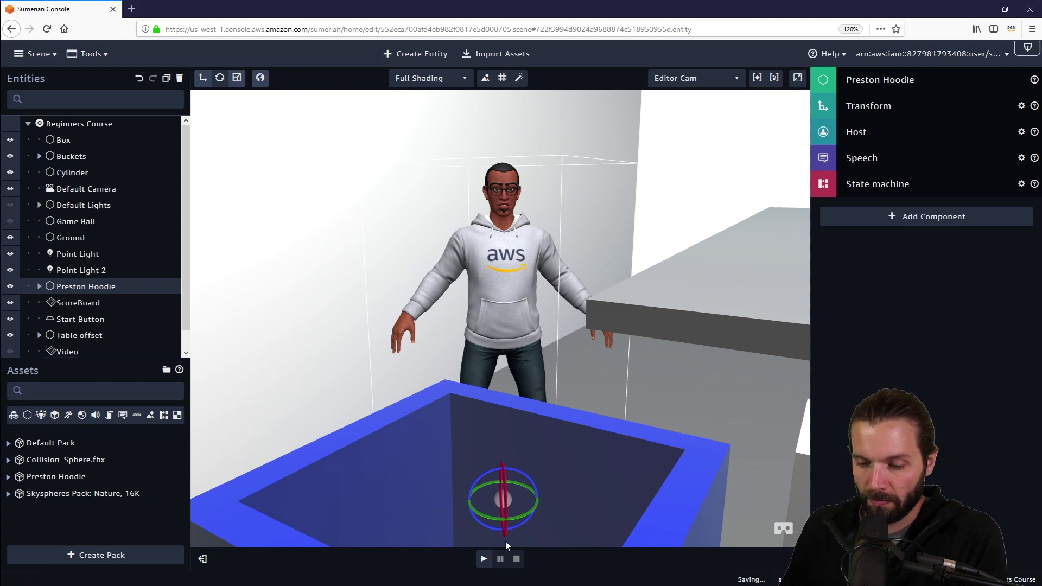
click(483, 559)
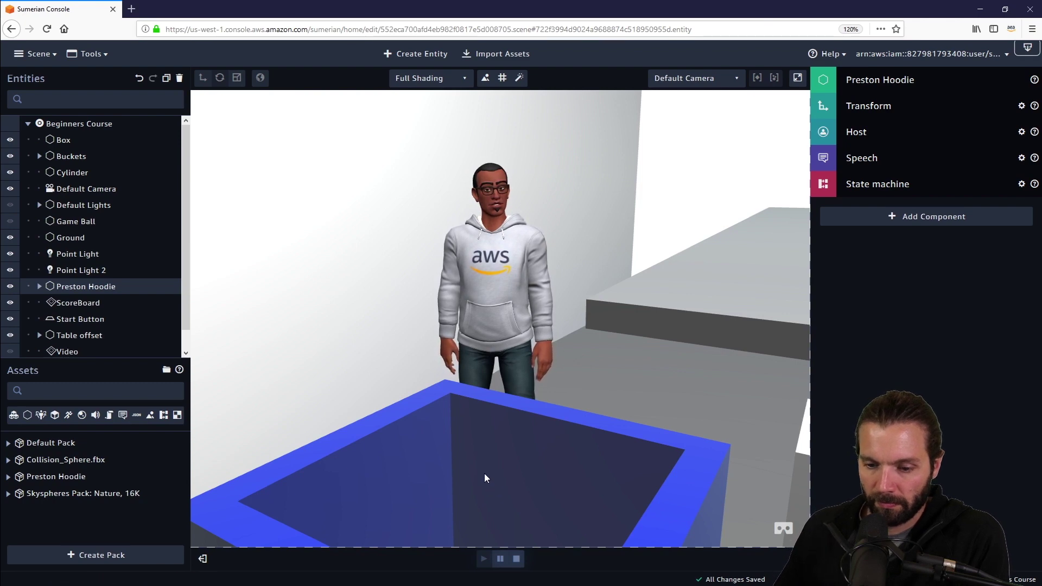
mouse_move(489, 473)
mouse_down()
mouse_move(523, 464)
mouse_move(511, 475)
mouse_move(457, 475)
mouse_move(470, 473)
mouse_up()
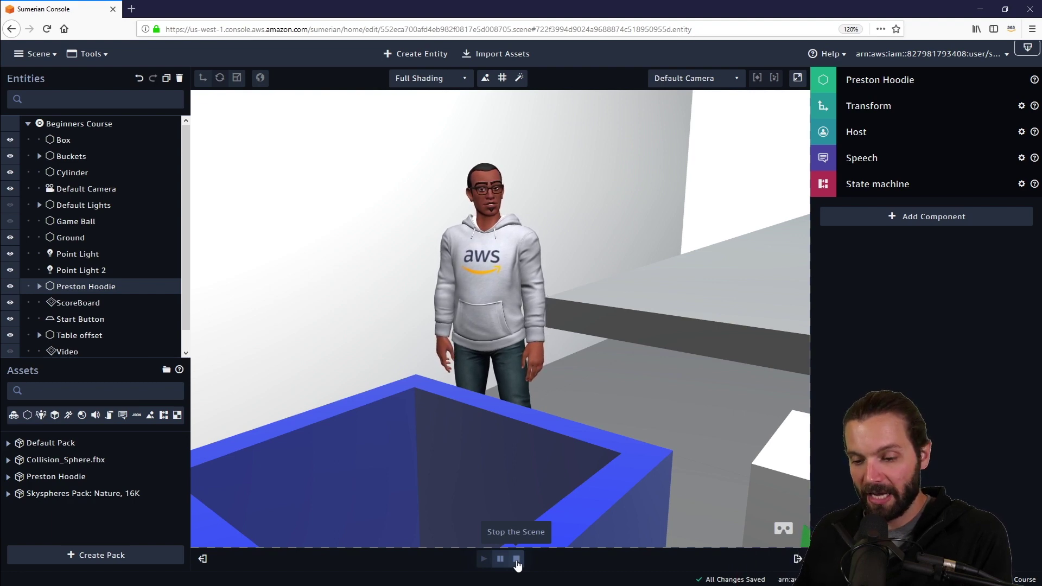
click(517, 559)
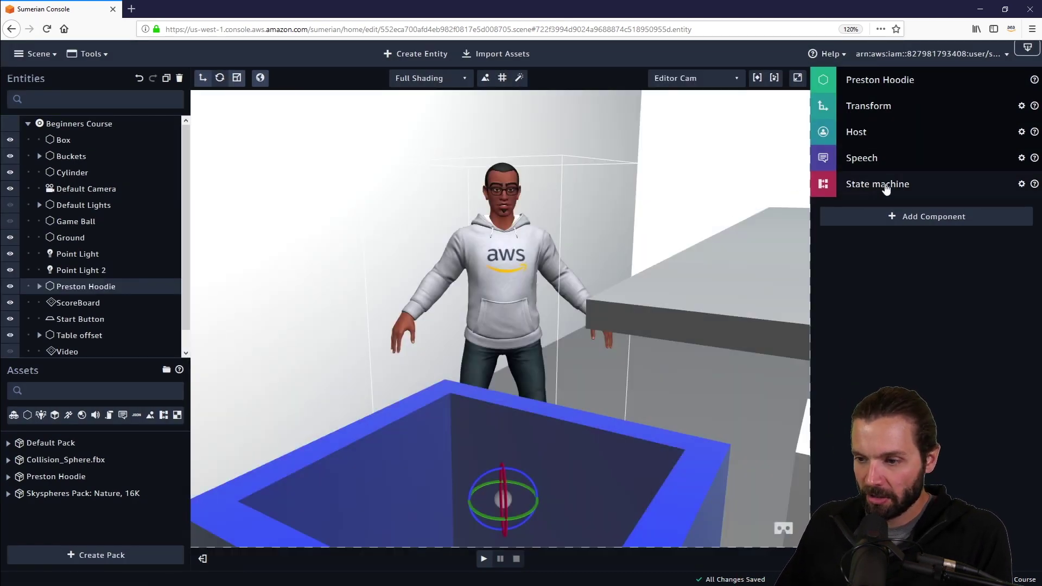
Add a new behavior to the host's State machine component and name it "Speech Behavior".
click(879, 187)
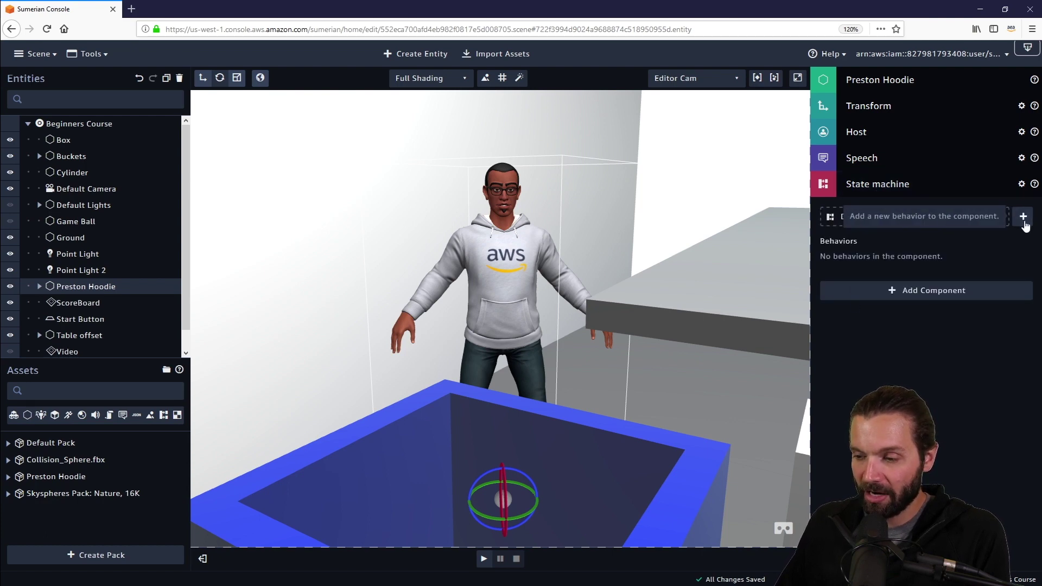
click(1024, 217)
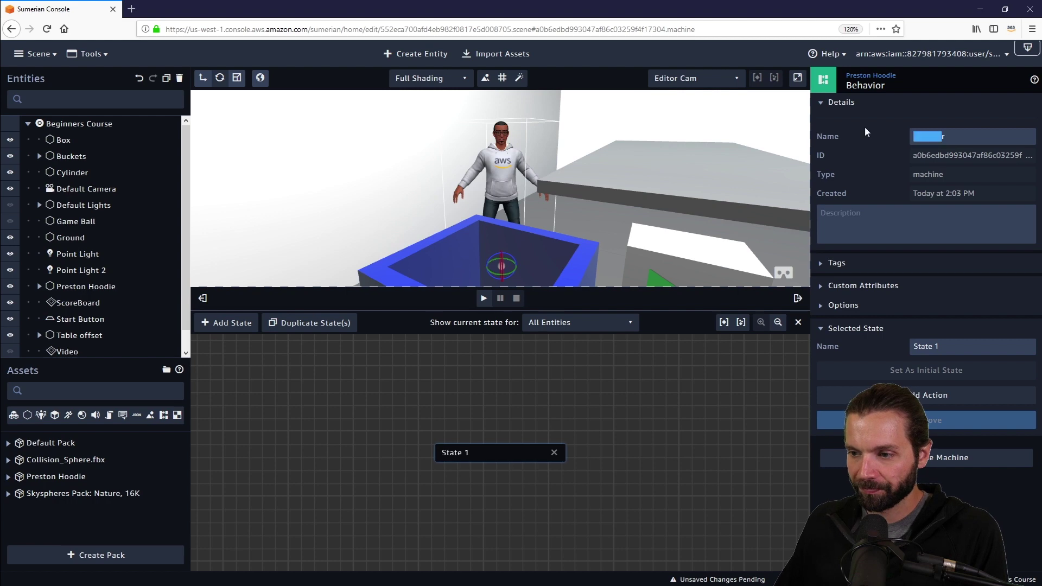
key(Home)
text(Spe)
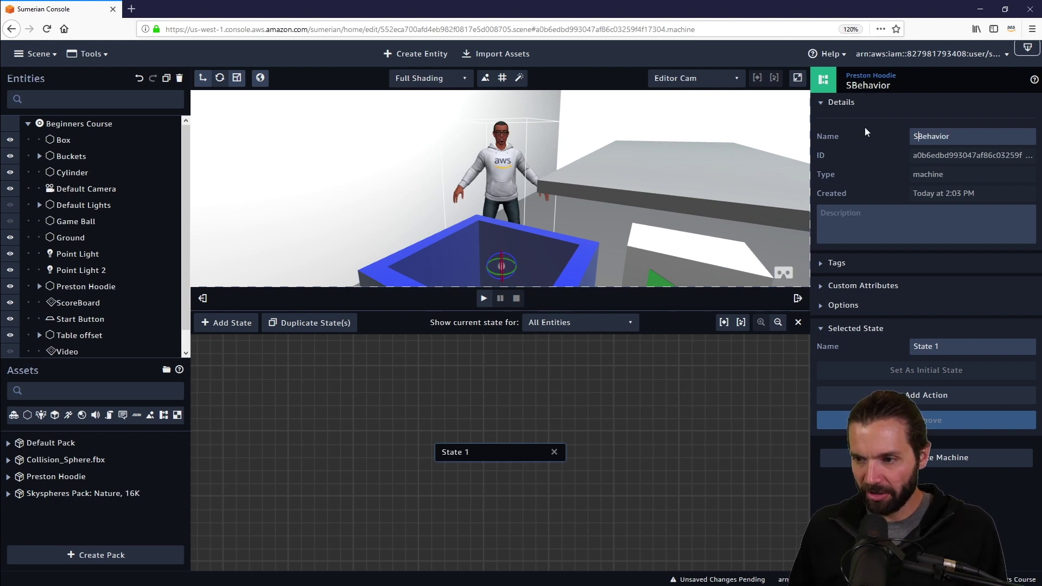
text(ech)
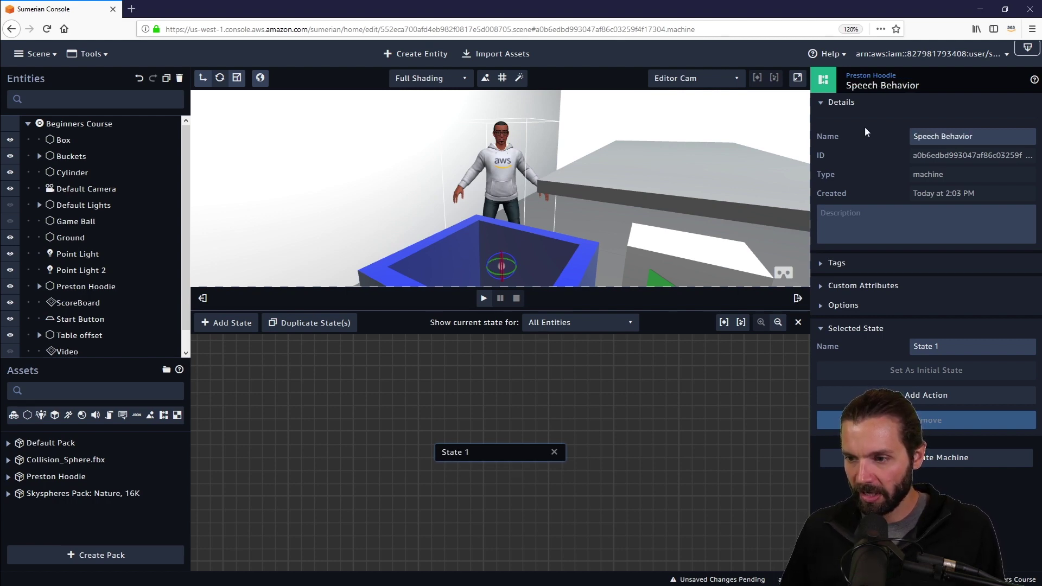
Reposition the initial state in the Speech Behavior graph and rename it "Start Speech".
drag(500, 453, 431, 448)
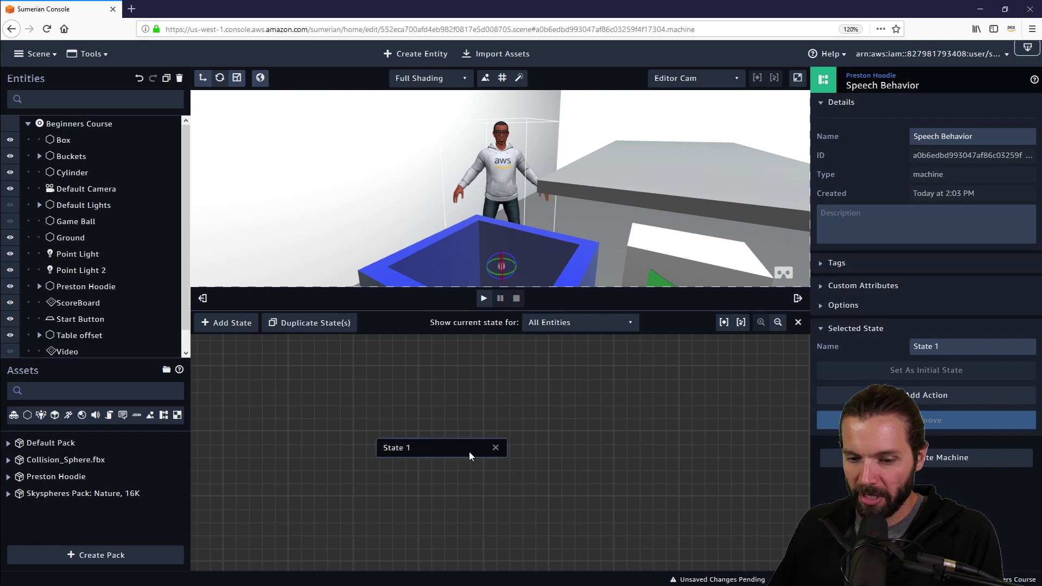
drag(469, 451, 550, 451)
click(925, 346)
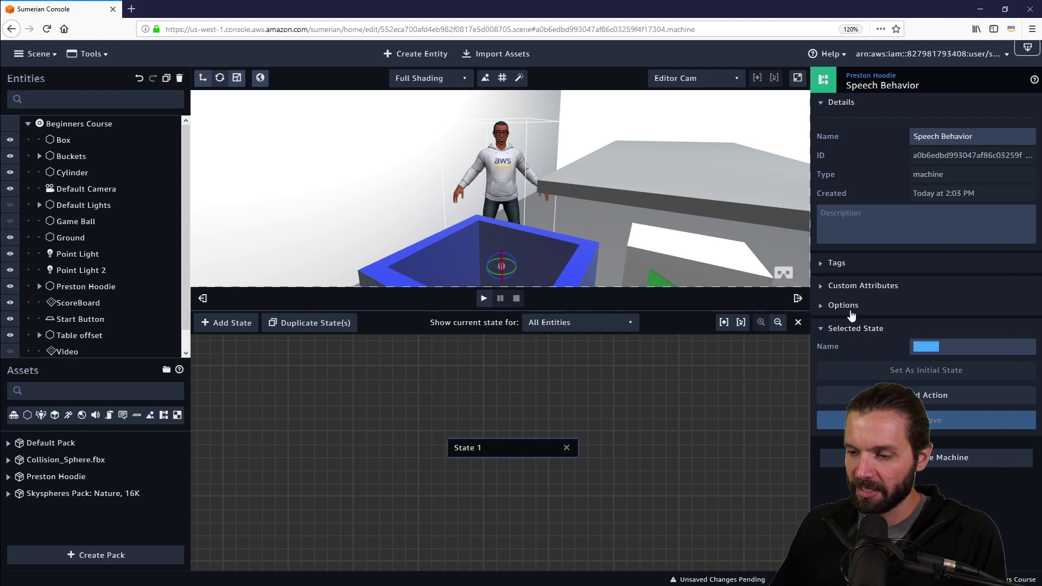
text(S)
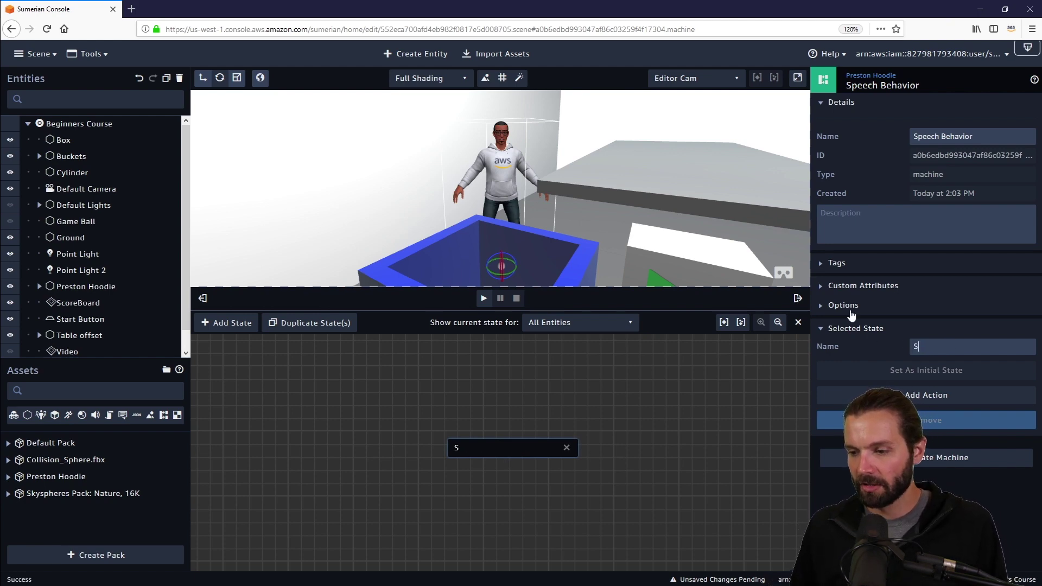
text(tart Speech)
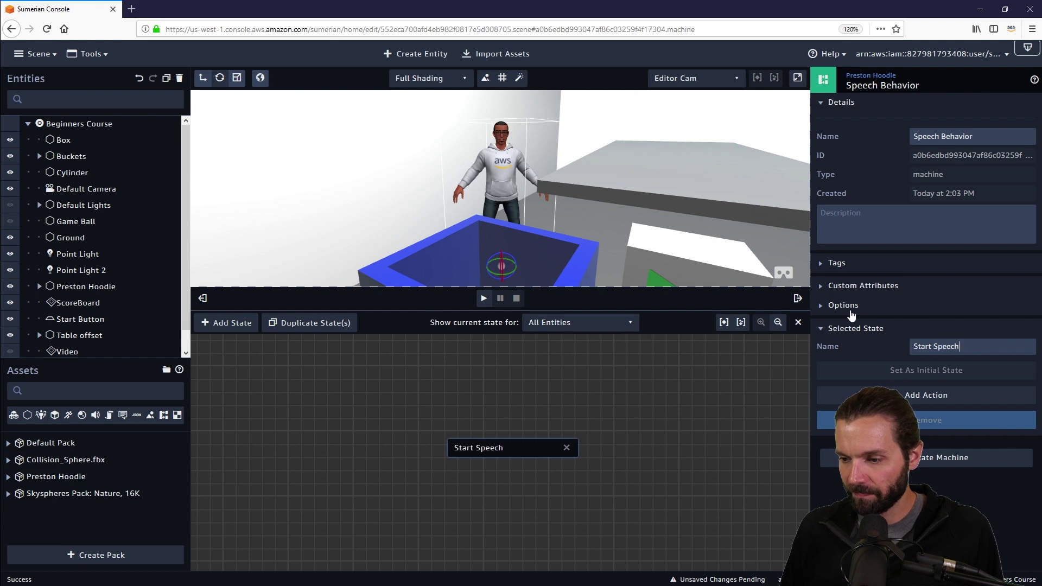
Add a Start Speech action to the Start Speech state and assign the Speech file to it.
click(959, 395)
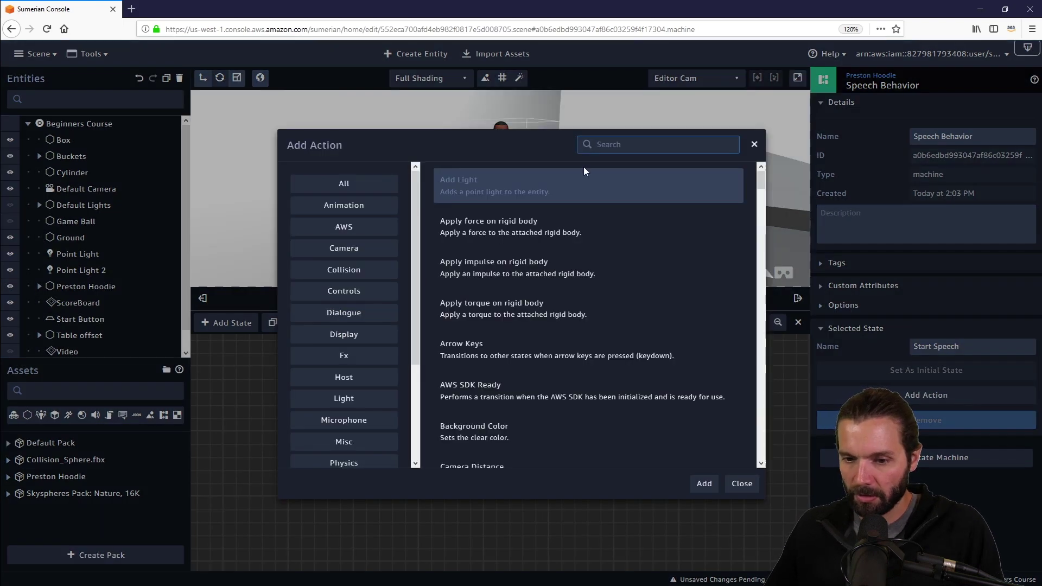
text(s)
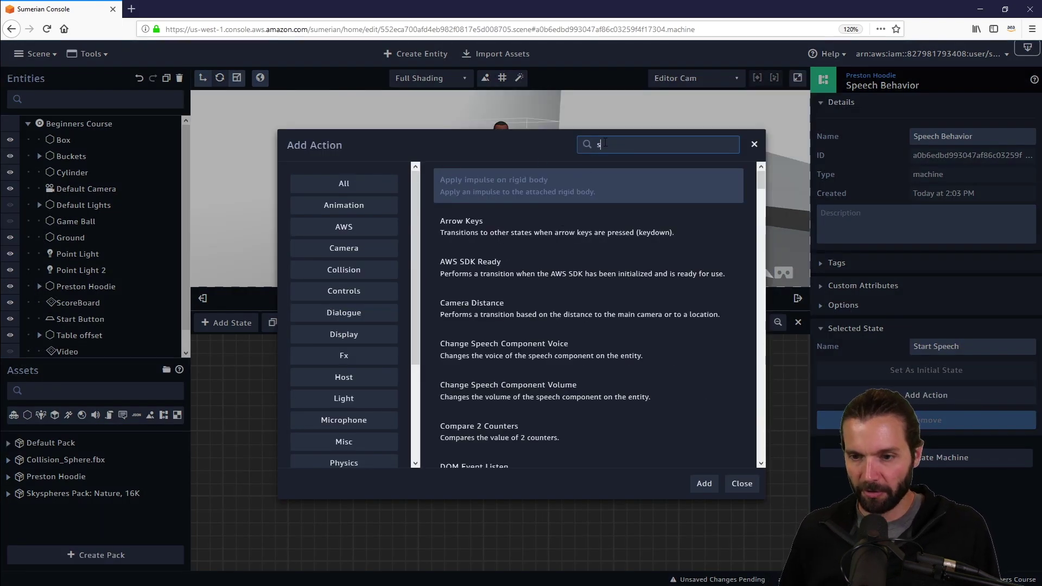
text(tart )
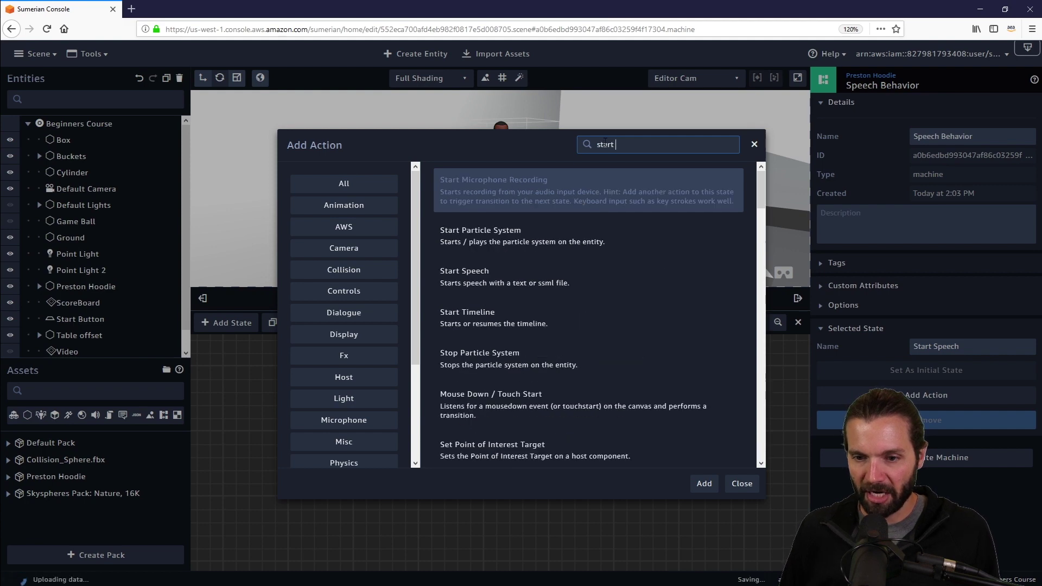
text(speech)
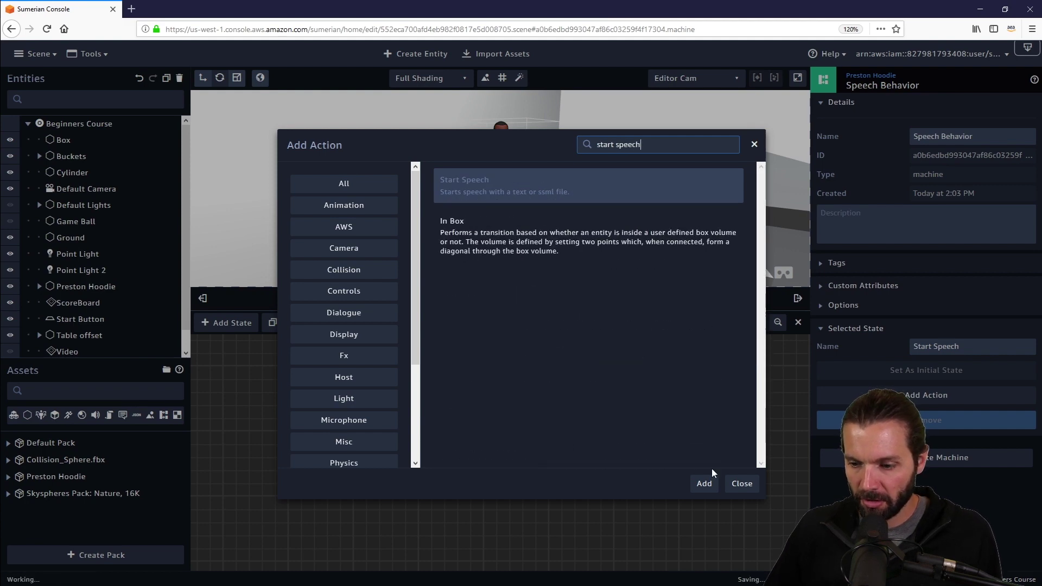
click(700, 484)
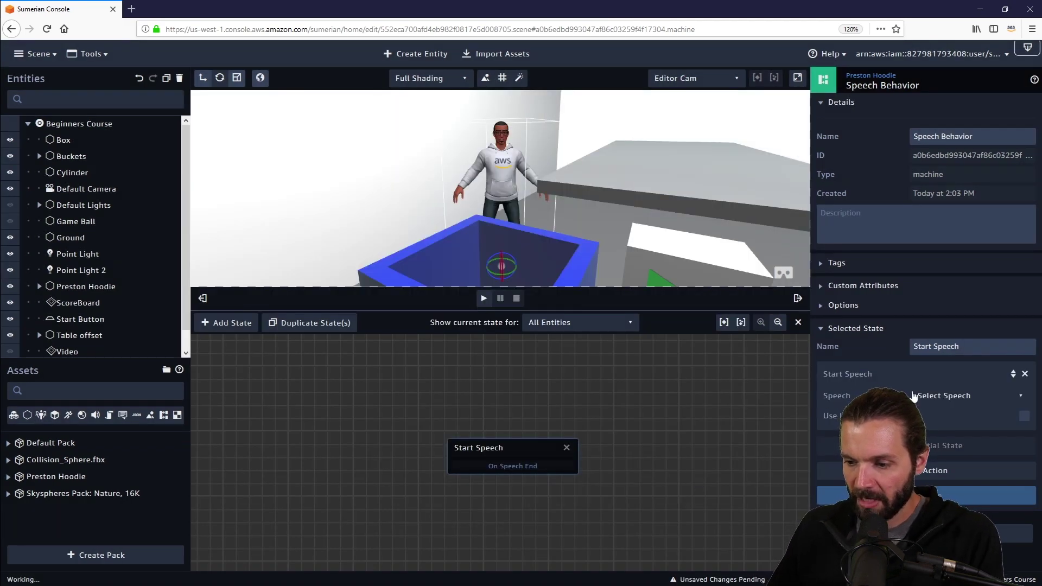
click(1016, 398)
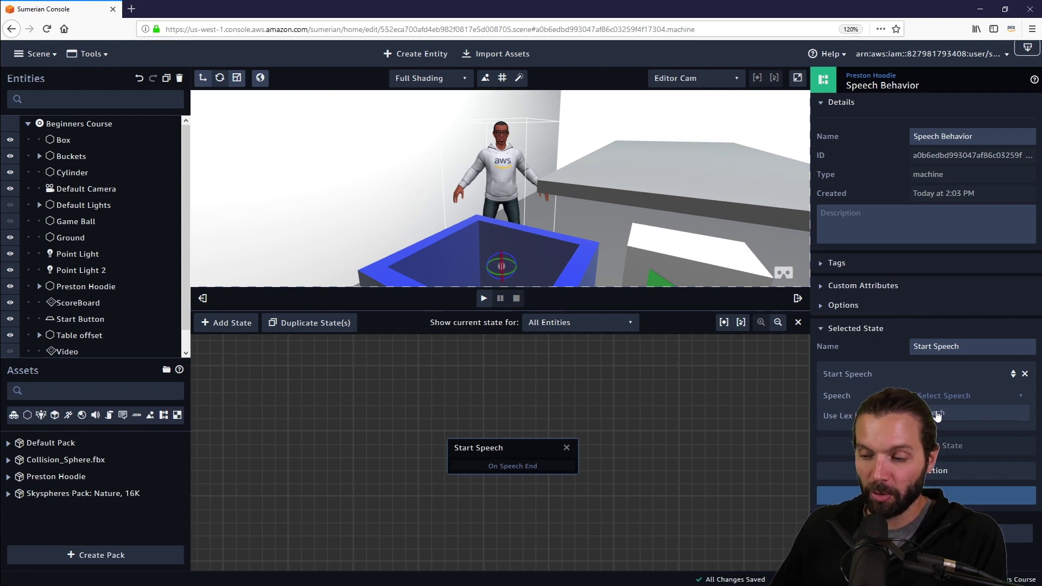
click(936, 413)
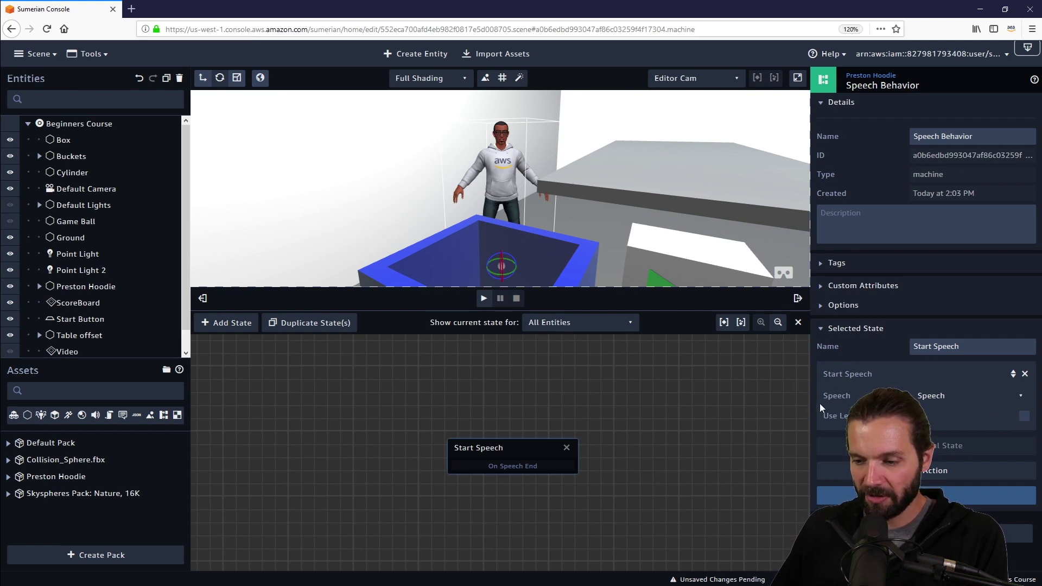
Enlarge the scene view, play the scene to check that the host speaks the instructions, and stop playback.
drag(811, 403, 826, 401)
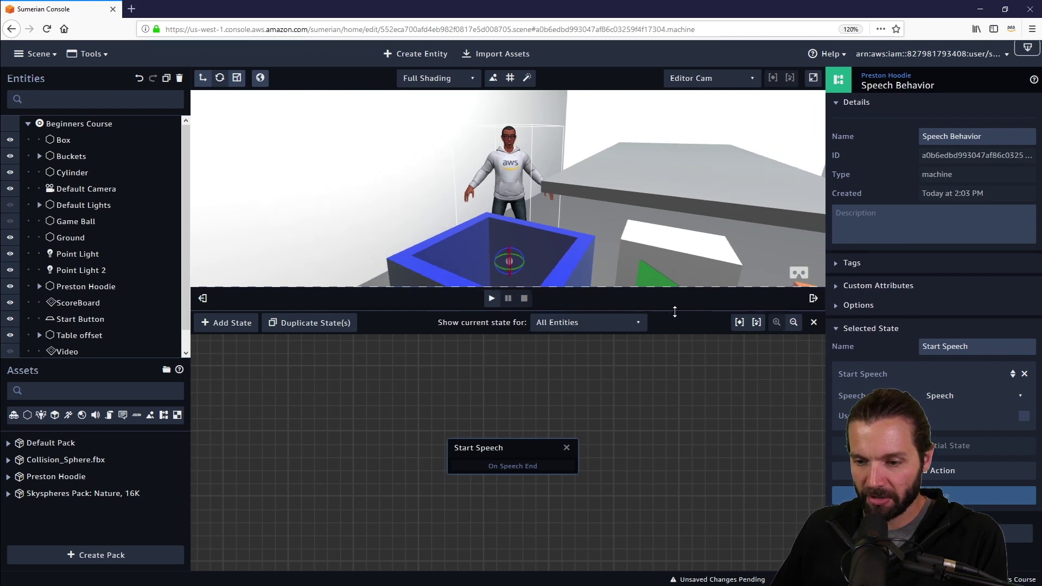
drag(673, 311, 675, 363)
drag(506, 504, 510, 481)
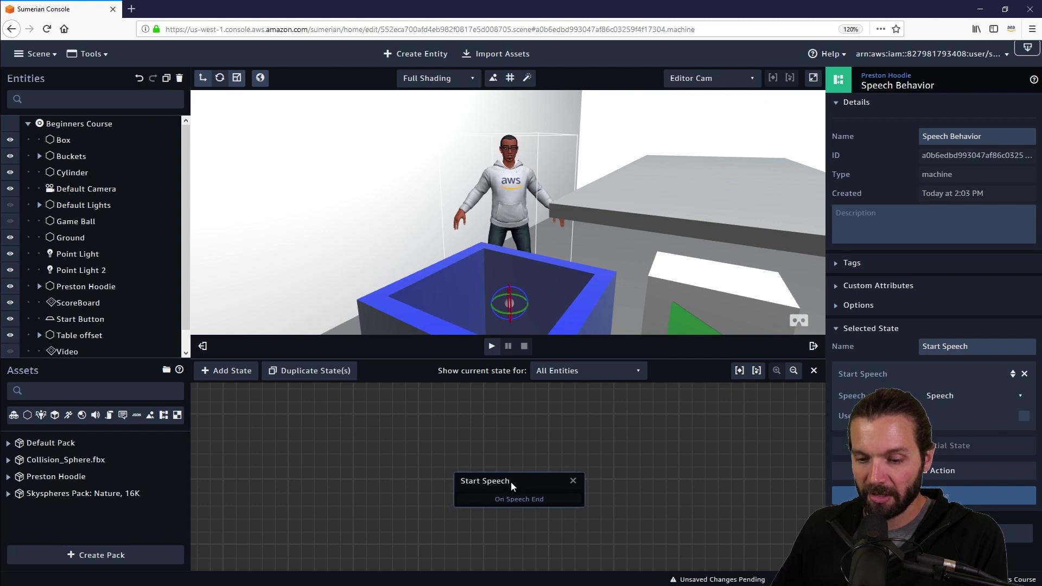
click(491, 347)
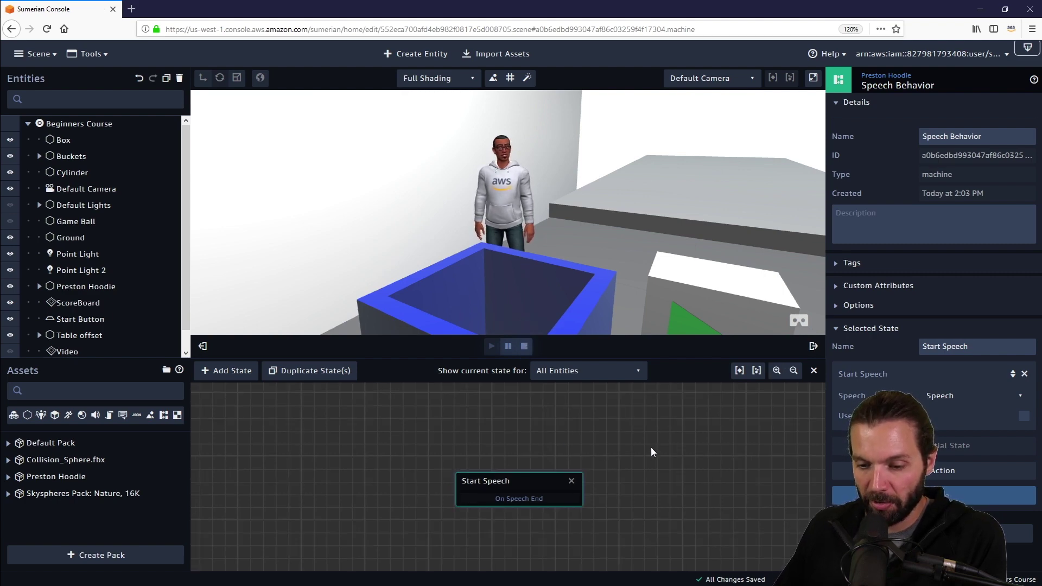
drag(522, 481, 526, 467)
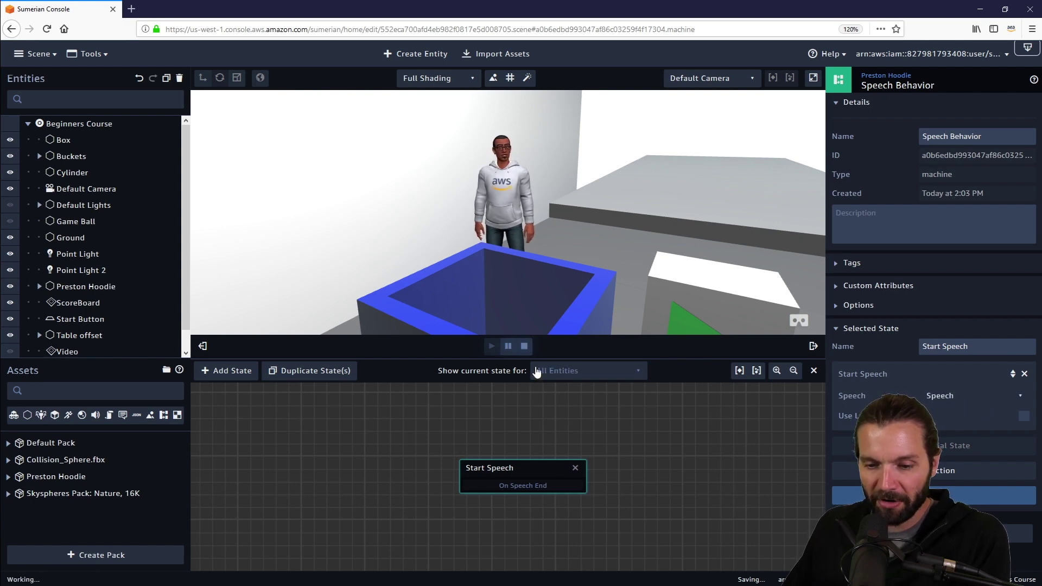
click(525, 349)
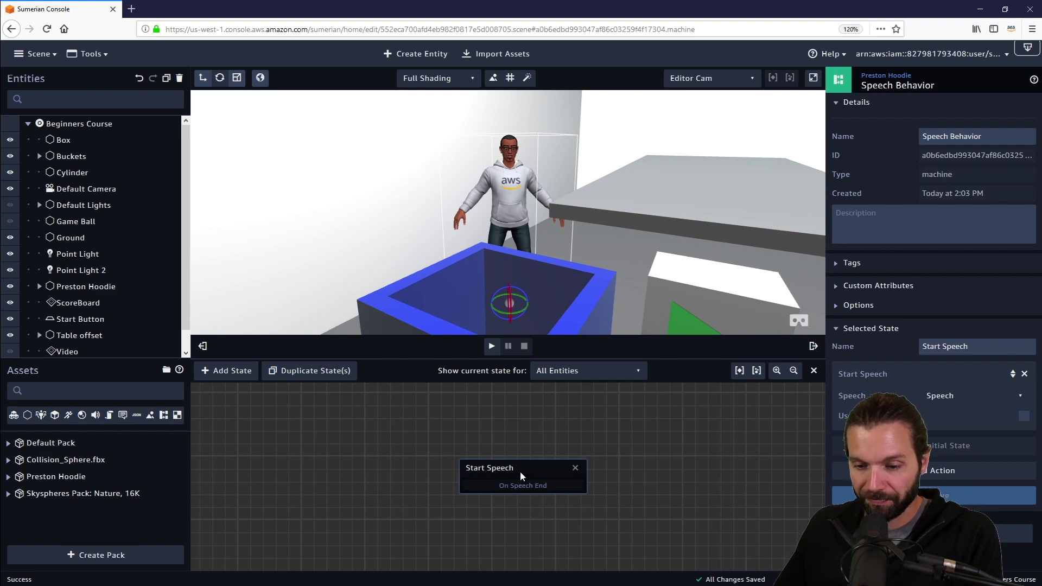
Add a second state beside the Start Speech state, make it the initial state, and name it "wait".
drag(520, 471, 585, 473)
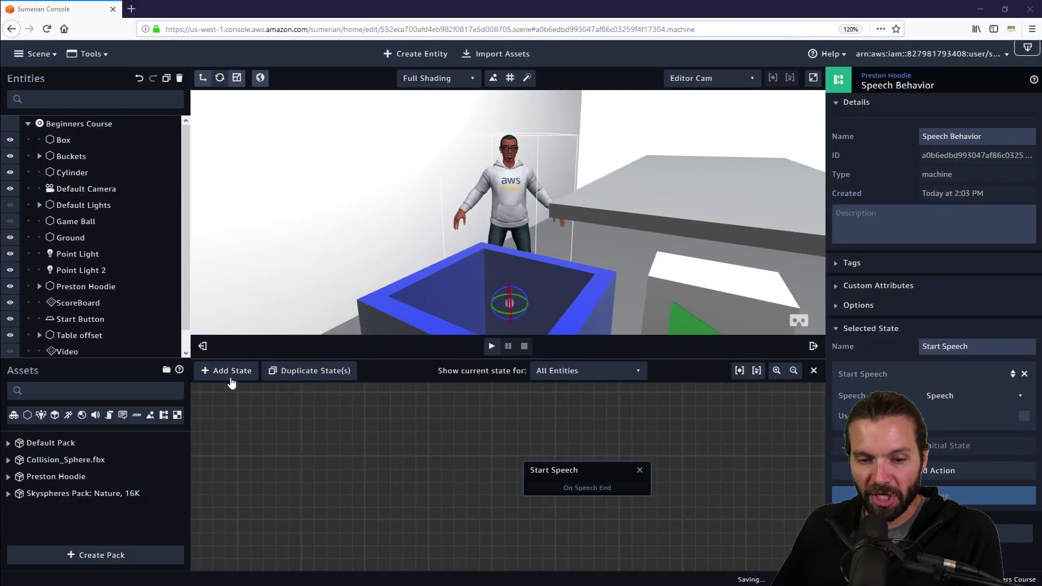
click(229, 377)
drag(492, 477, 414, 477)
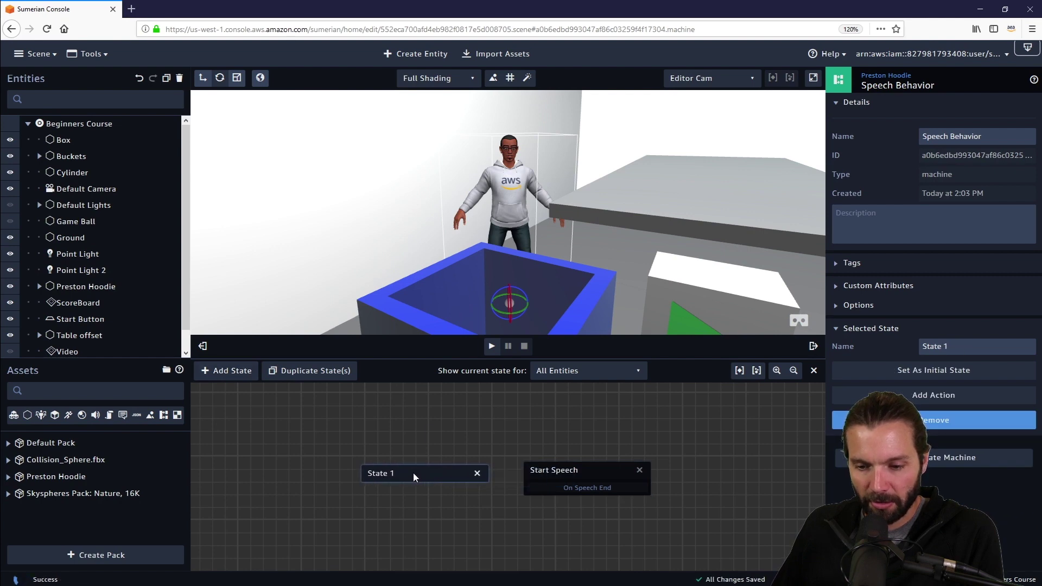
click(957, 372)
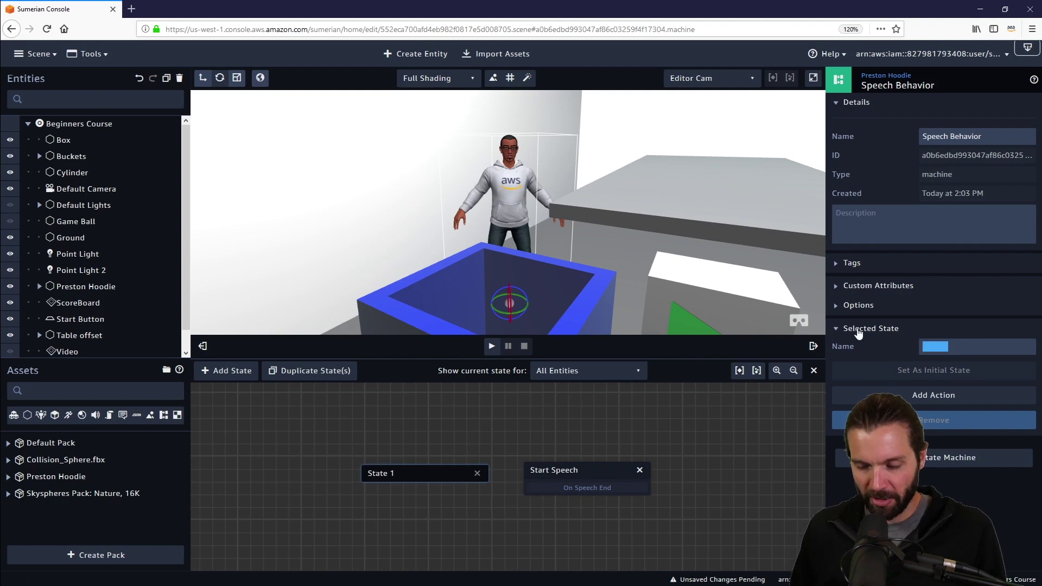
text(wait)
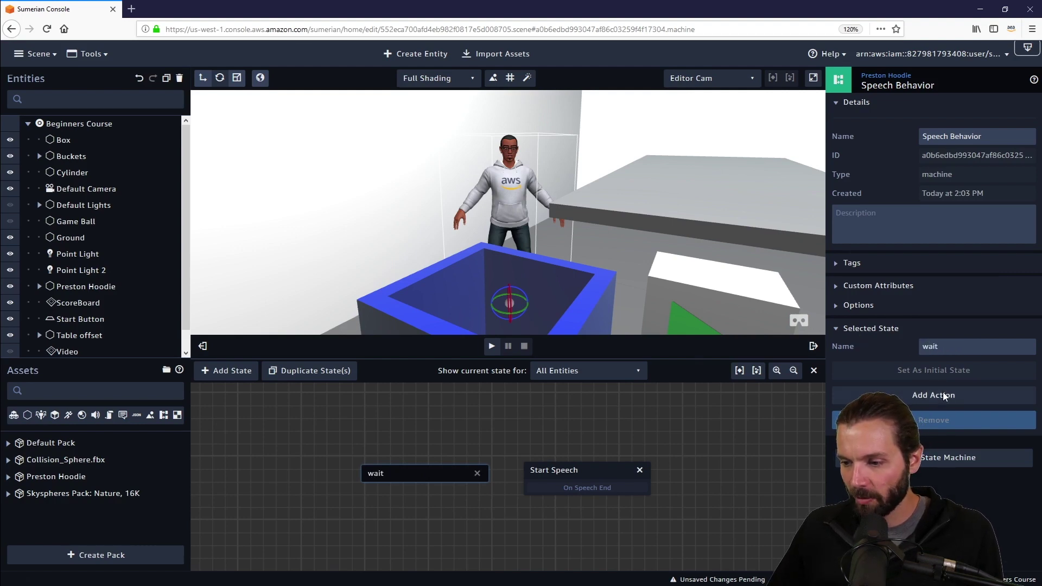
Add a Wait action of 6000 ms to the wait state and connect its On Wait End transition to Start Speech.
click(945, 396)
text(wait)
key(Return)
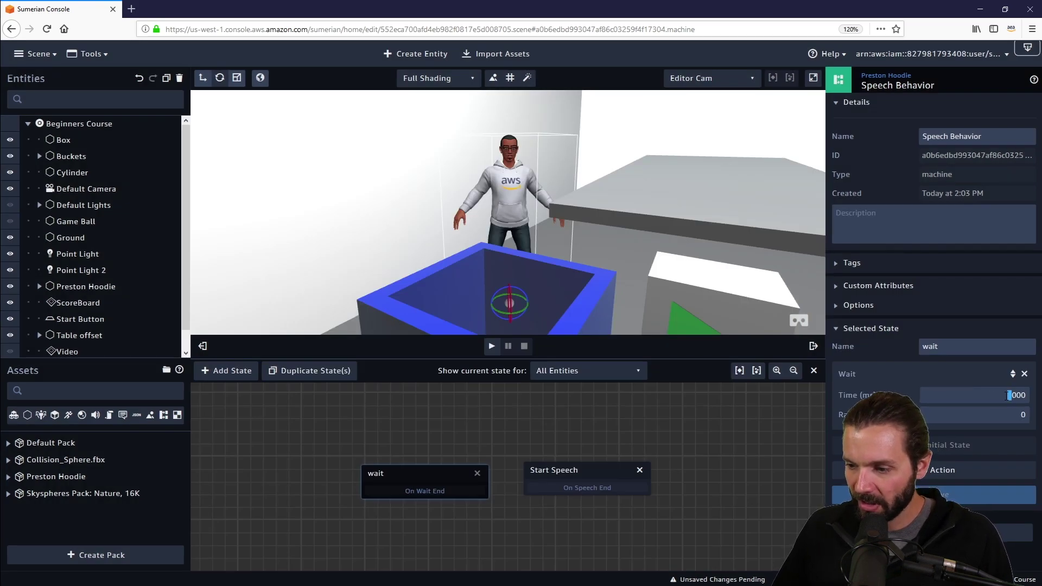
text(6)
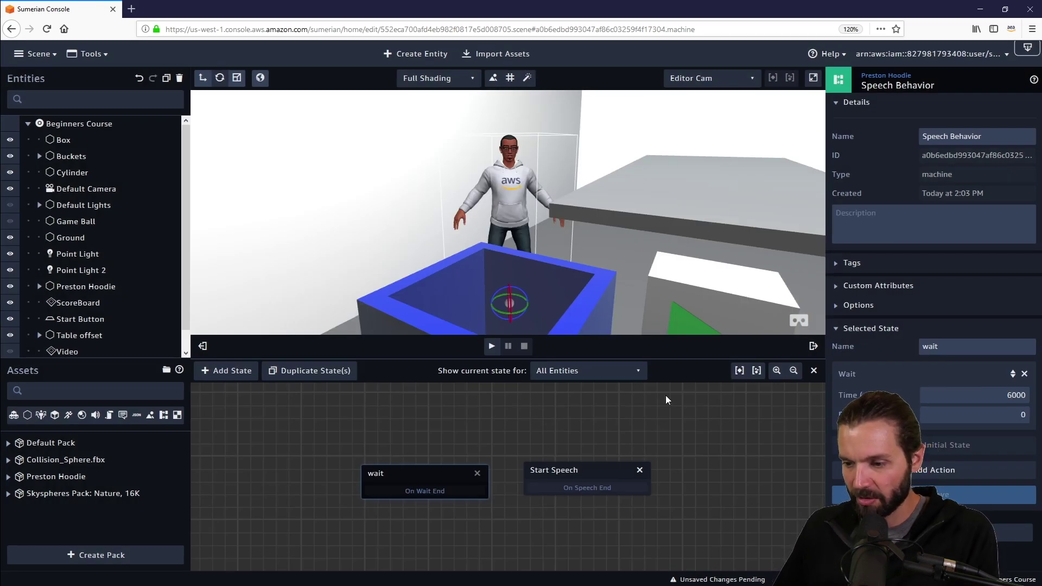
drag(434, 478, 545, 472)
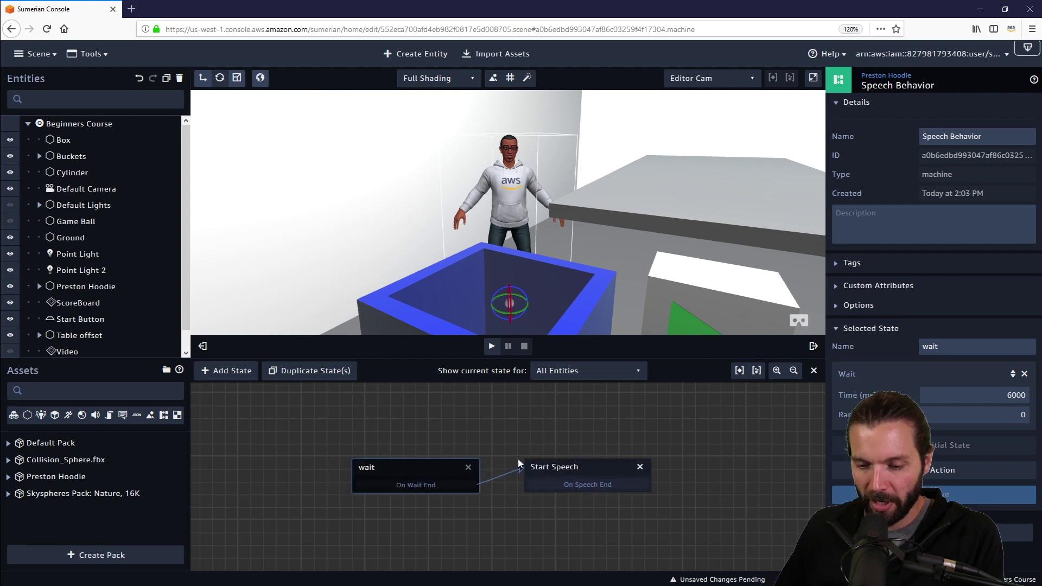
drag(574, 472, 572, 478)
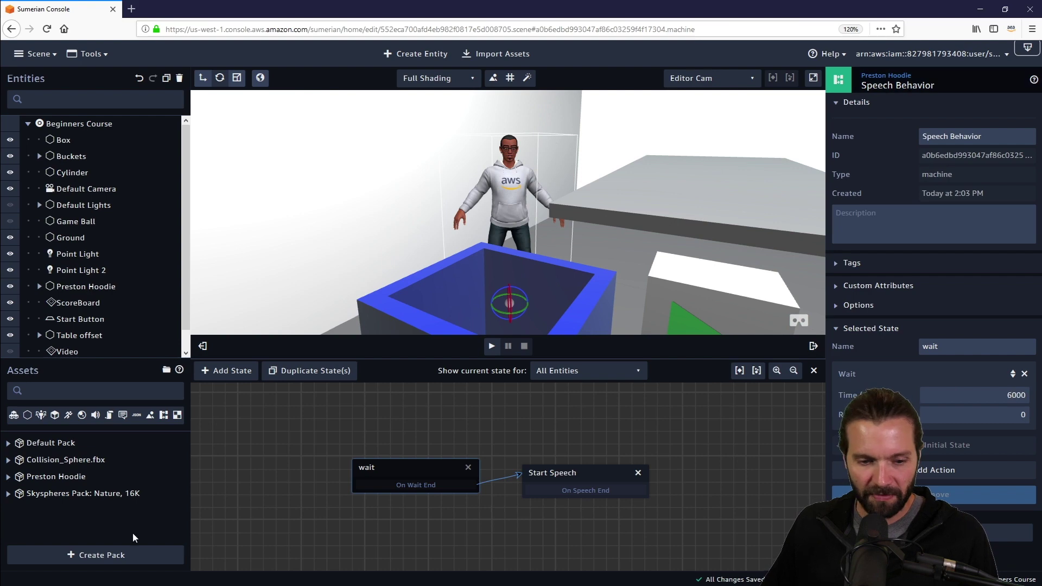
Examine the behaviors in the Default Pack and search the state actions for "click" without adding one.
drag(172, 421, 166, 347)
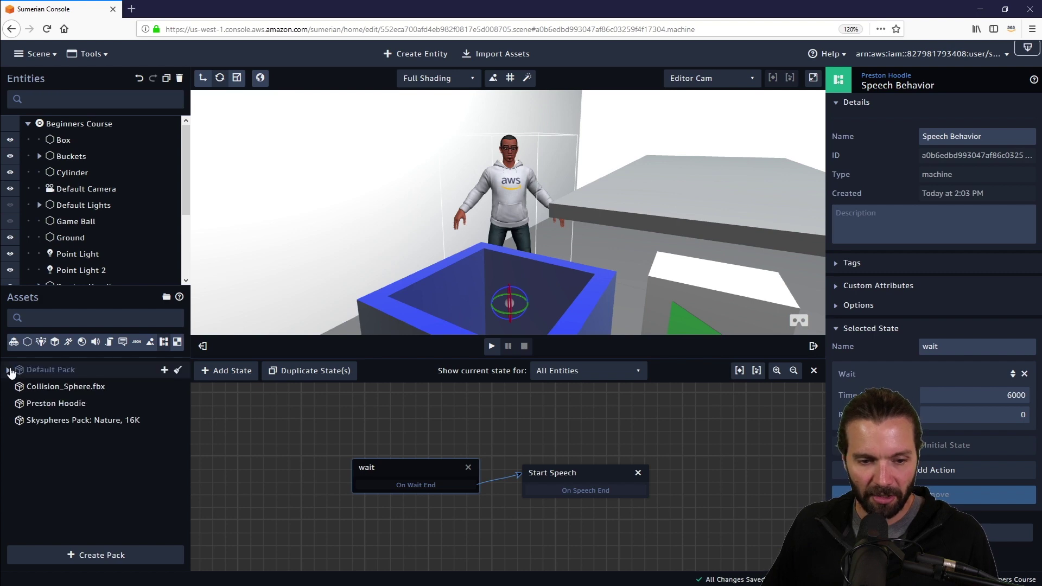
click(8, 370)
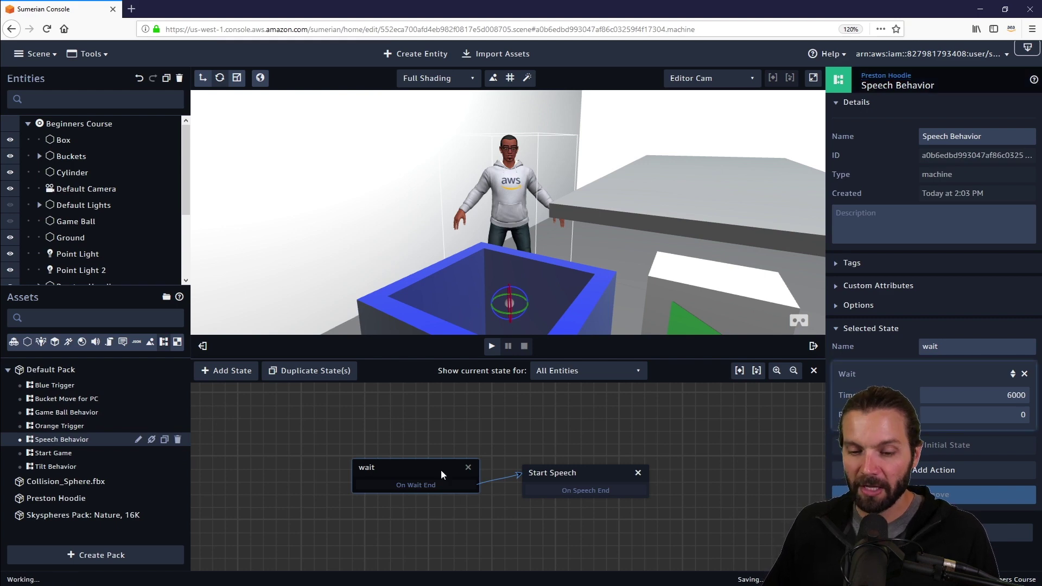
drag(401, 480, 394, 482)
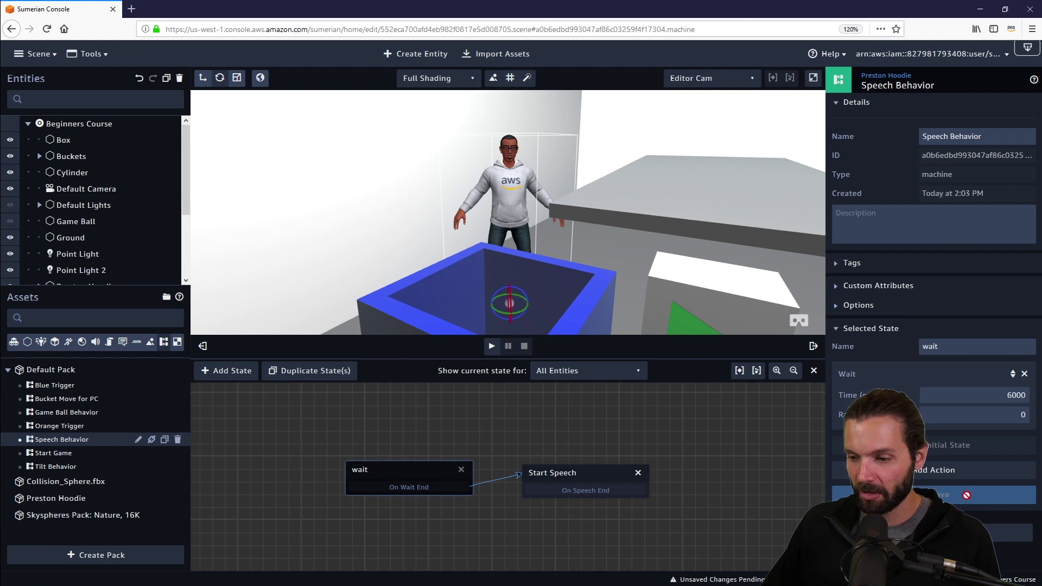
click(935, 470)
key(ctrl+a)
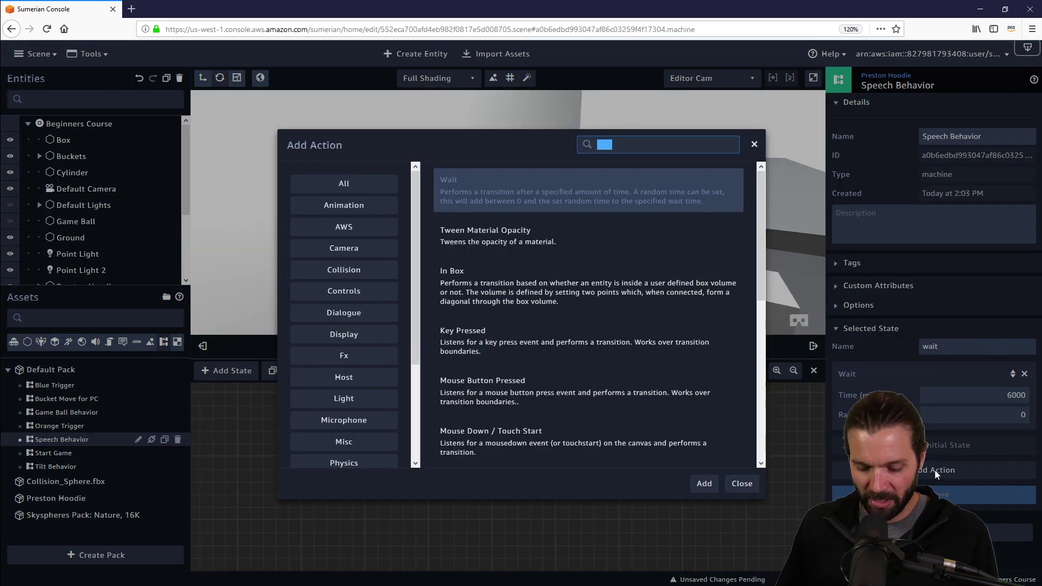
text(click)
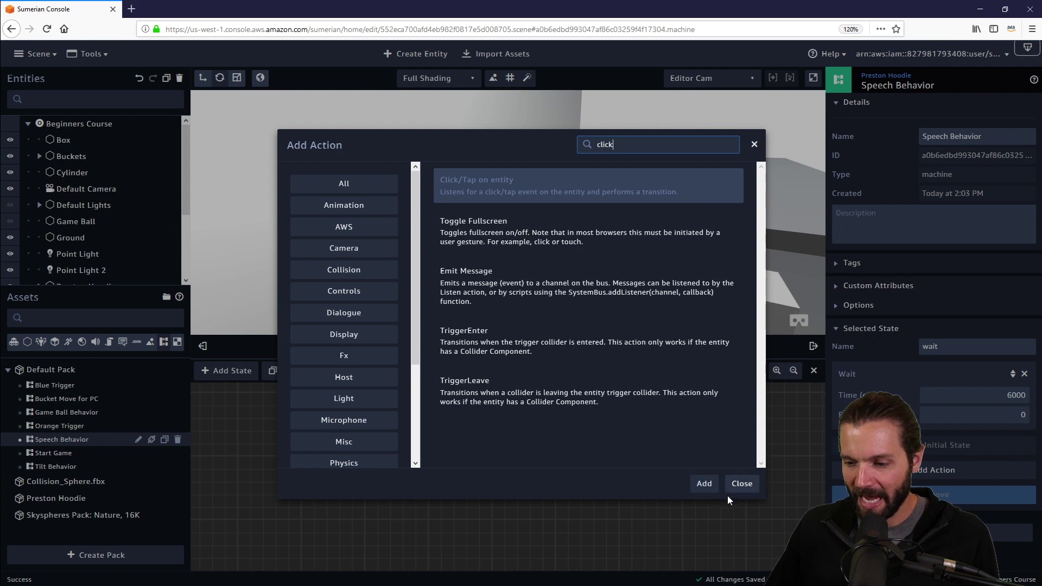
click(741, 483)
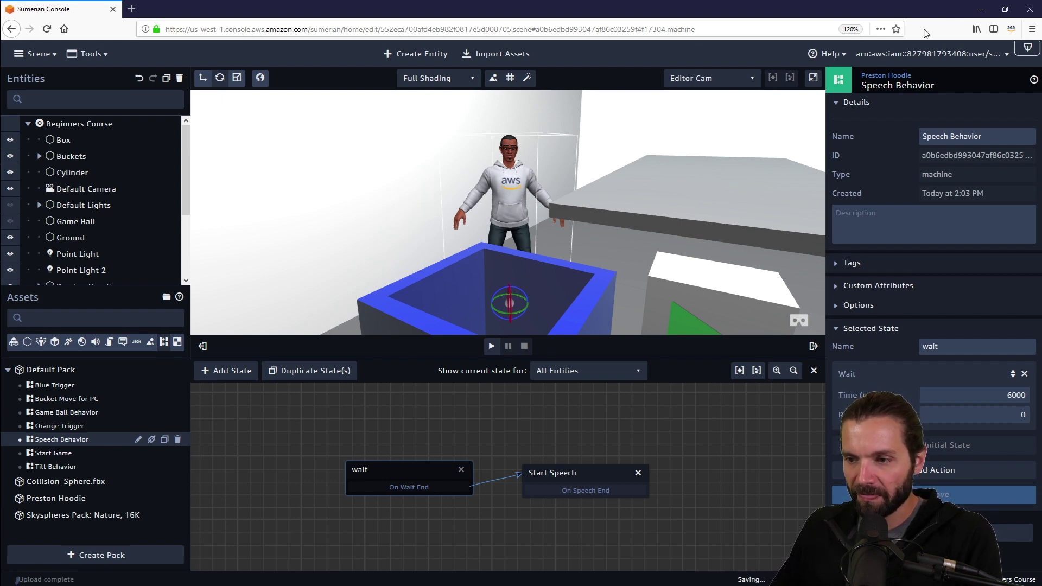
Rename the host's speech file to "Instructions Speech", save it, and close the text editor.
click(895, 78)
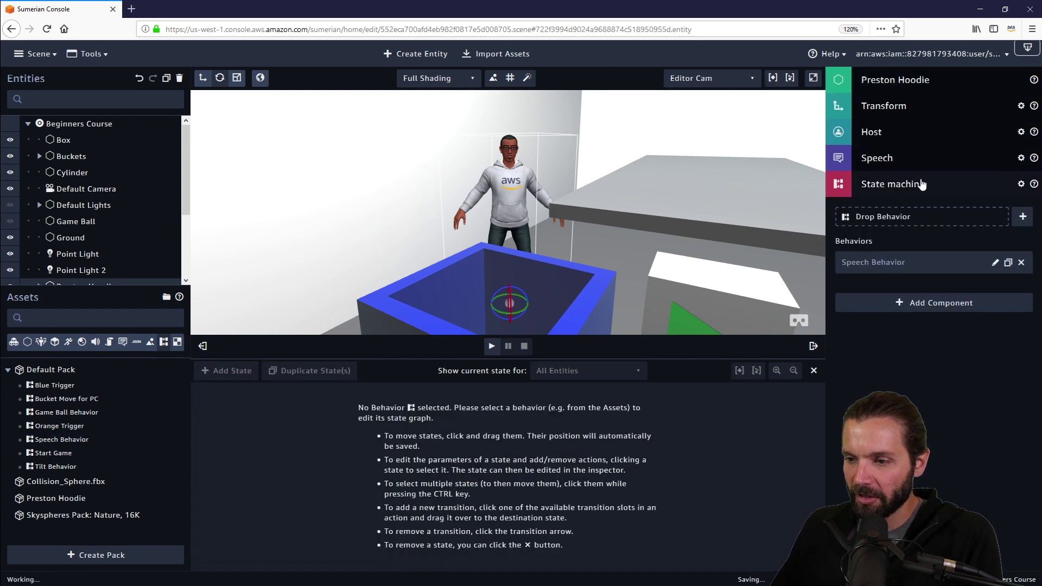
click(896, 184)
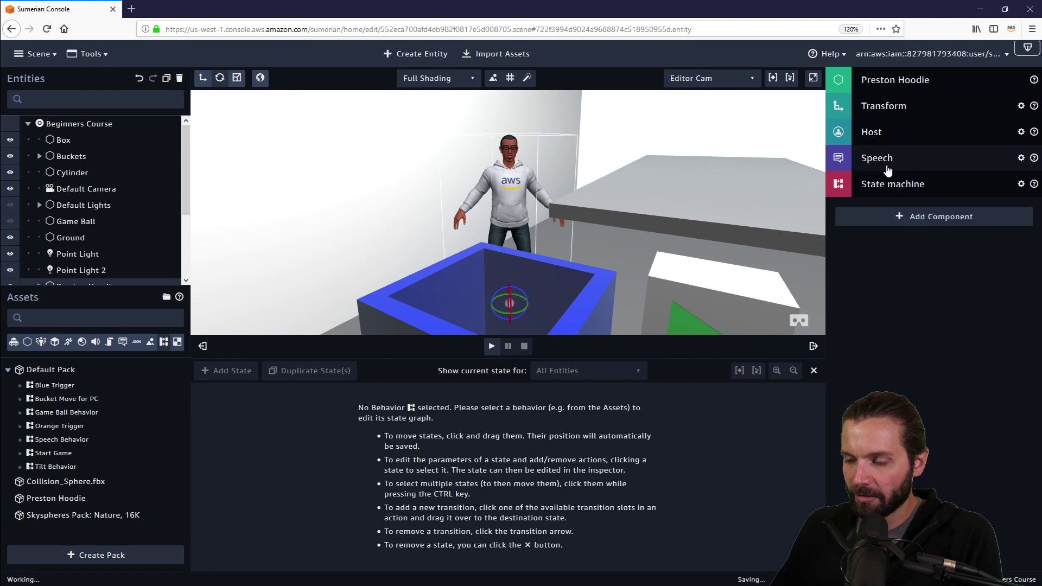
click(886, 158)
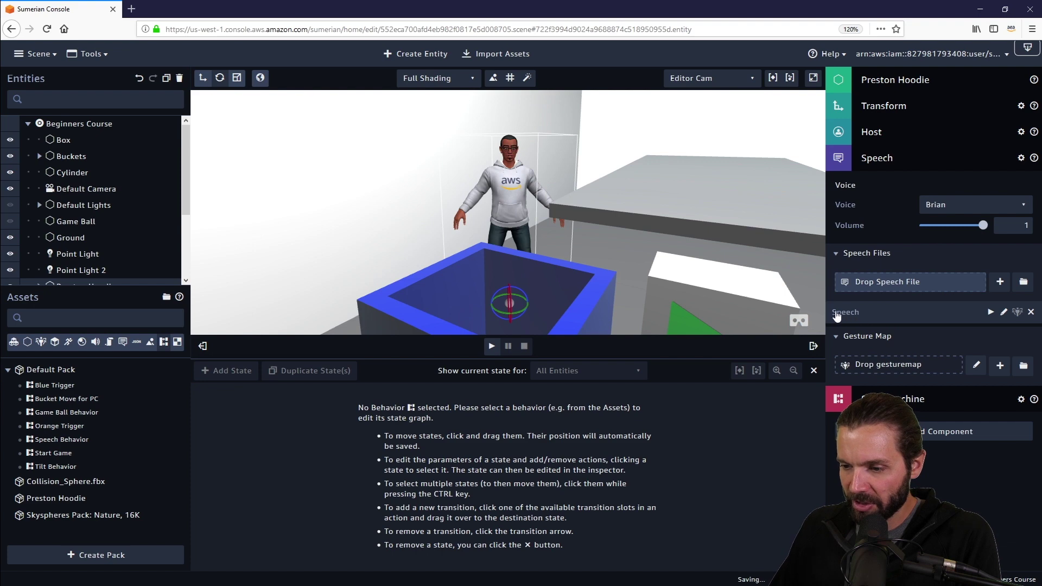
click(1004, 313)
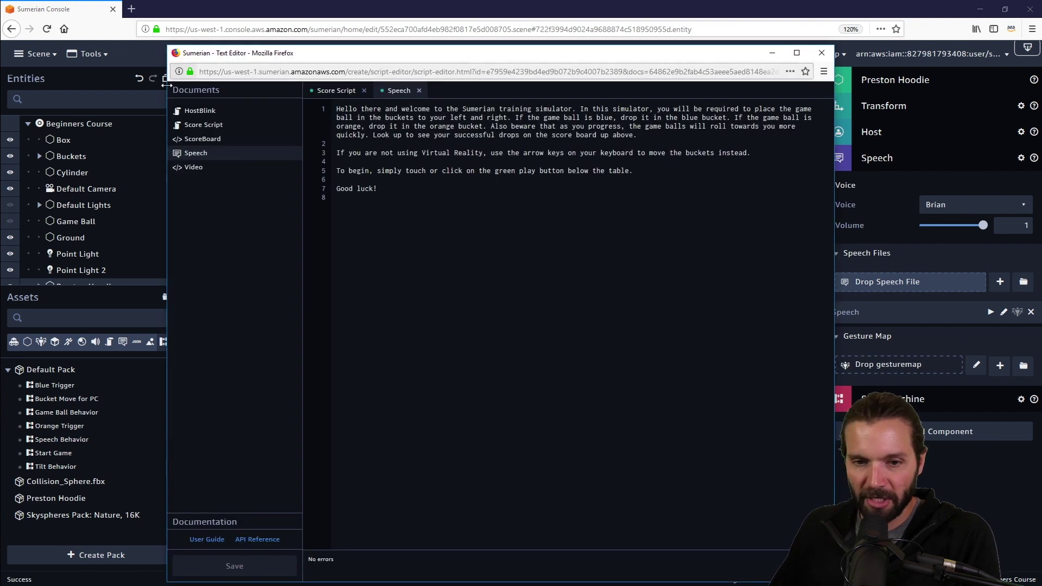
click(290, 154)
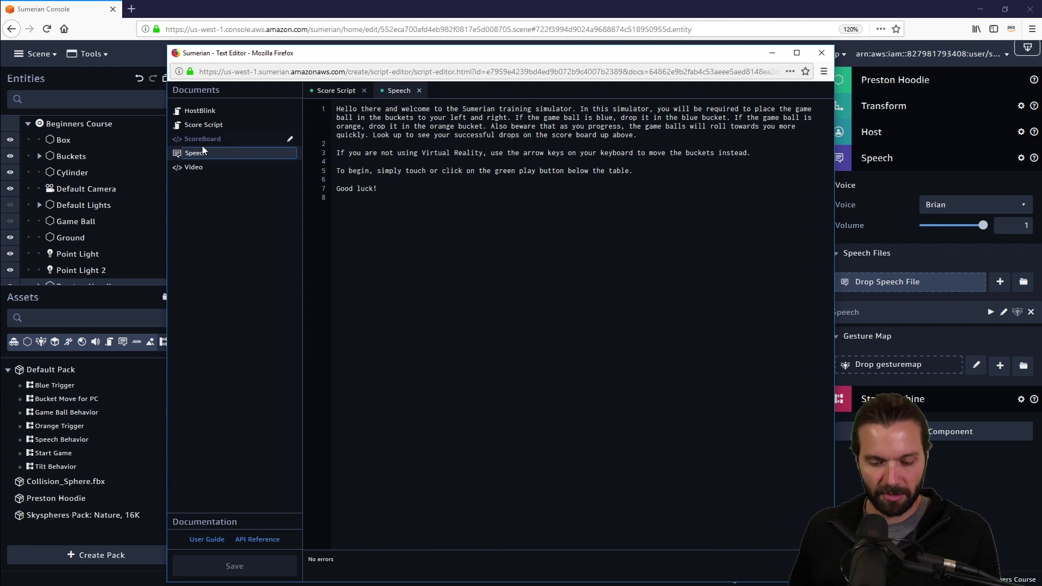
text(IN)
key(BackSpace)
text(nstructions)
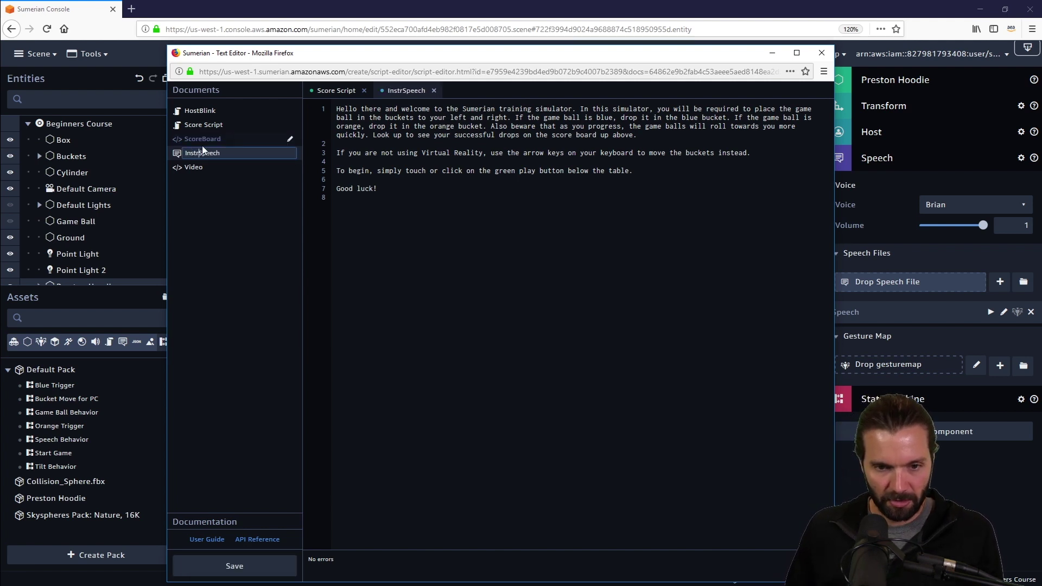
click(235, 566)
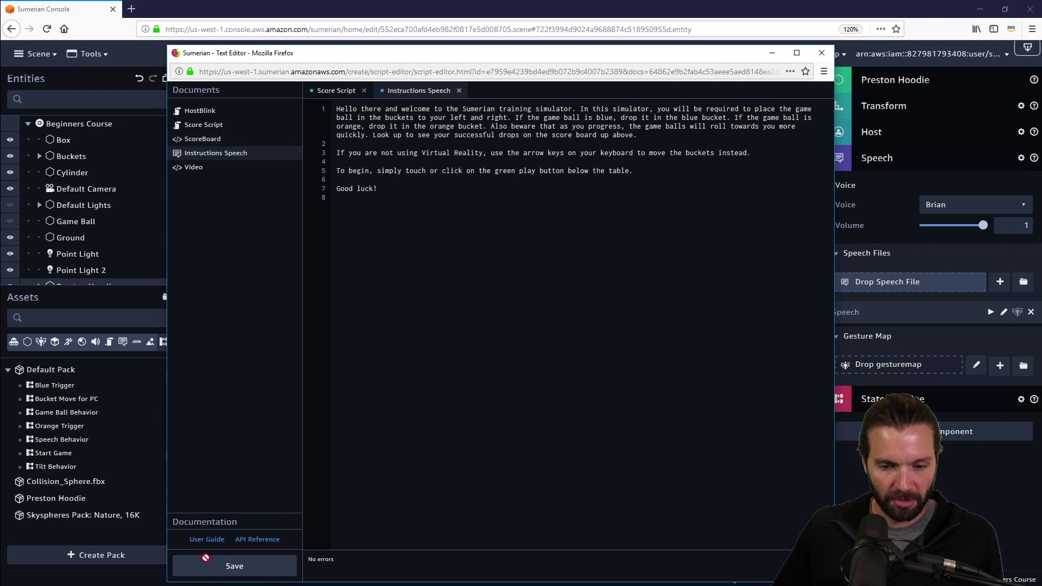
click(822, 53)
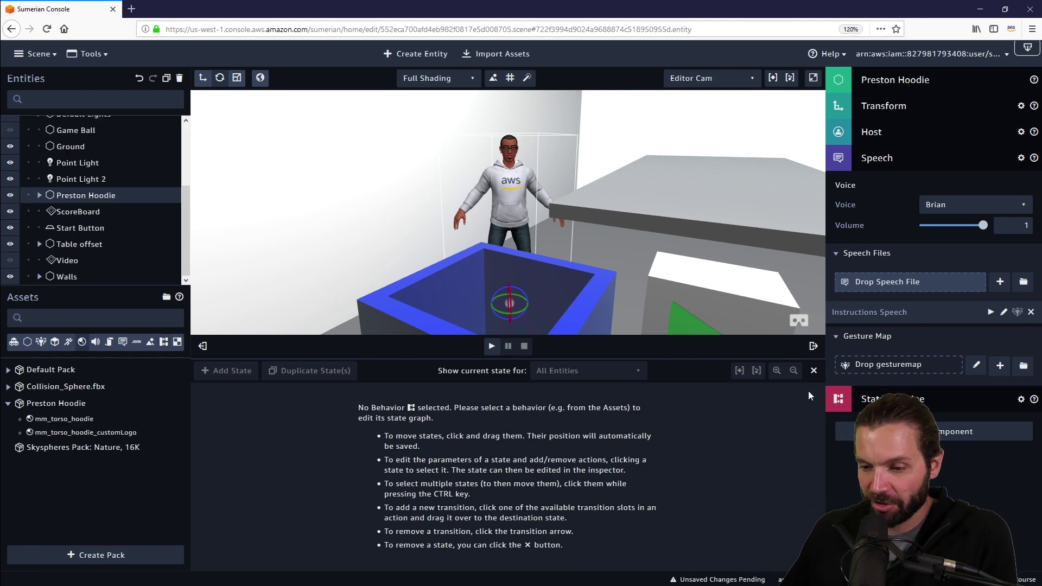
Add a default gesture map to the host's Speech component, review its word lists, and auto-generate gesture marks in Instructions Speech.
click(1001, 368)
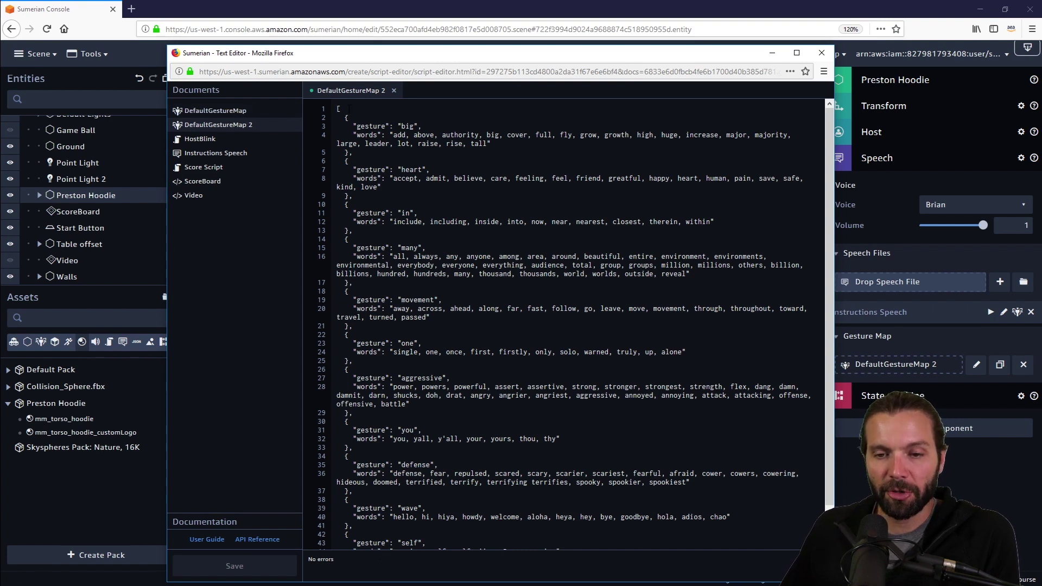
drag(341, 117, 358, 548)
scroll(415, 283, up, 1)
scroll(414, 282, up, 1)
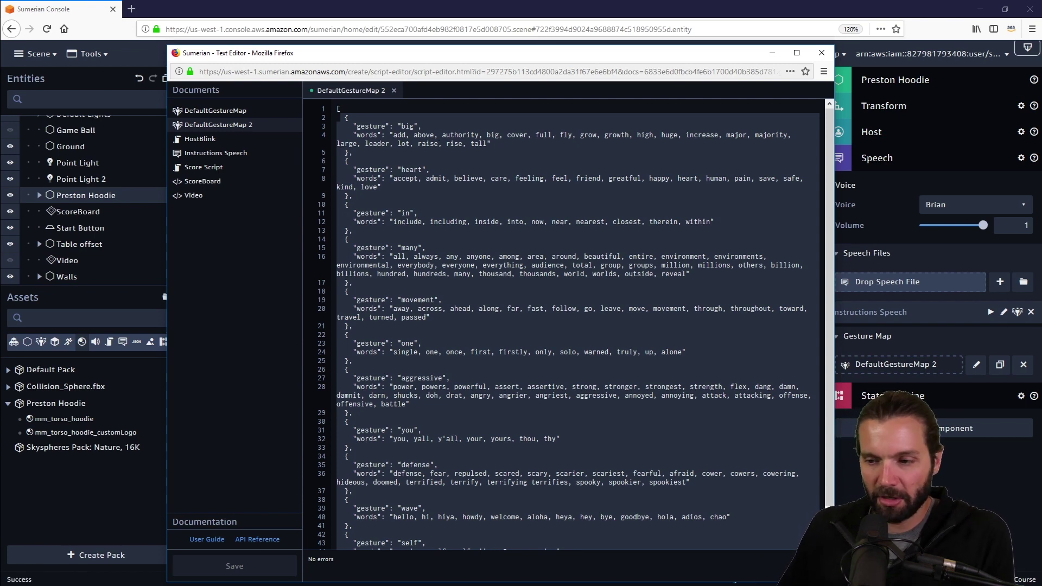
click(920, 314)
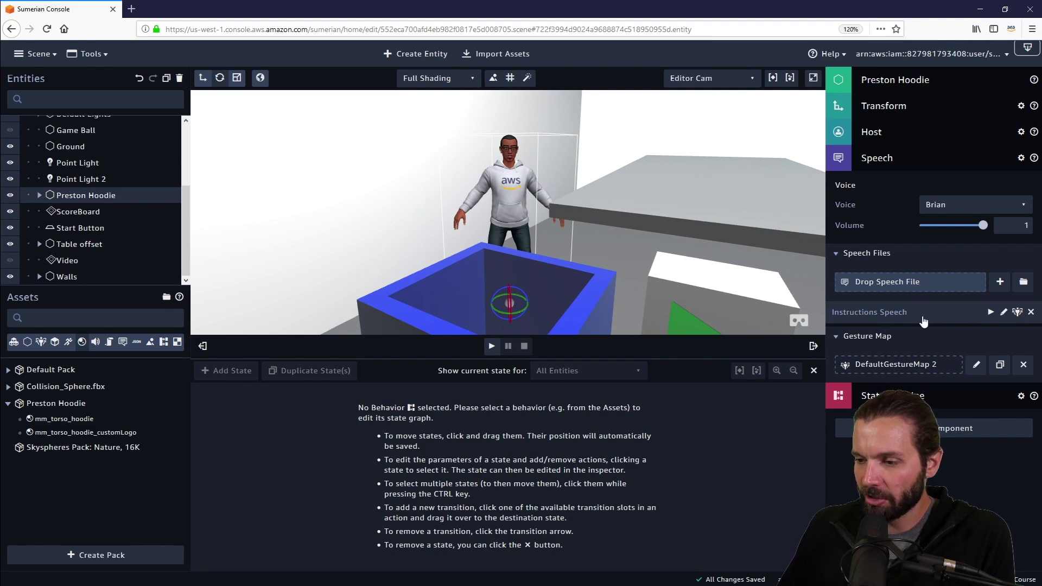
click(1018, 314)
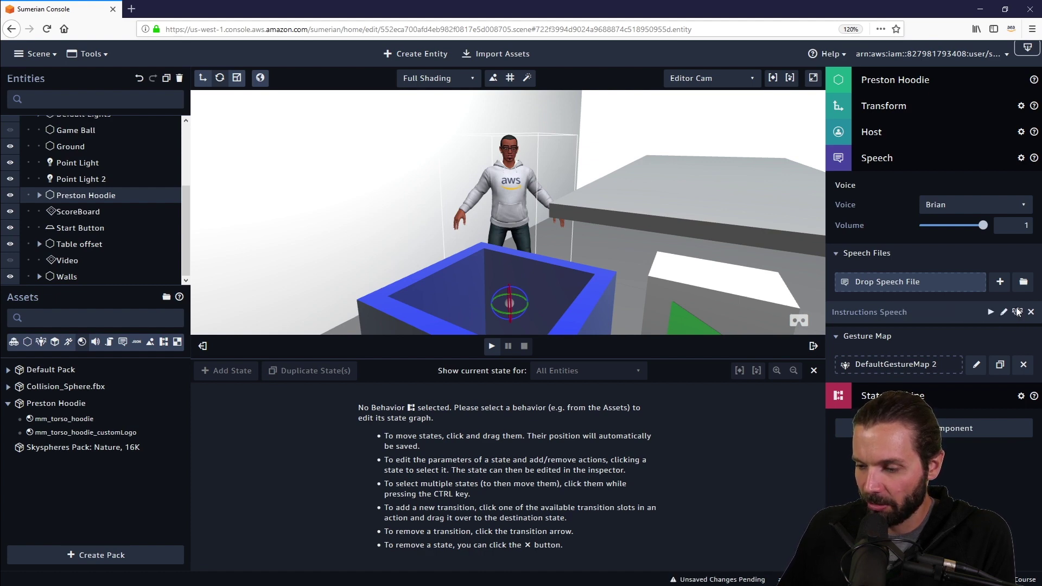
Examine the gesture marks placed before words such as "Hello", "welcome" and "you" in the Instructions Speech text.
click(977, 366)
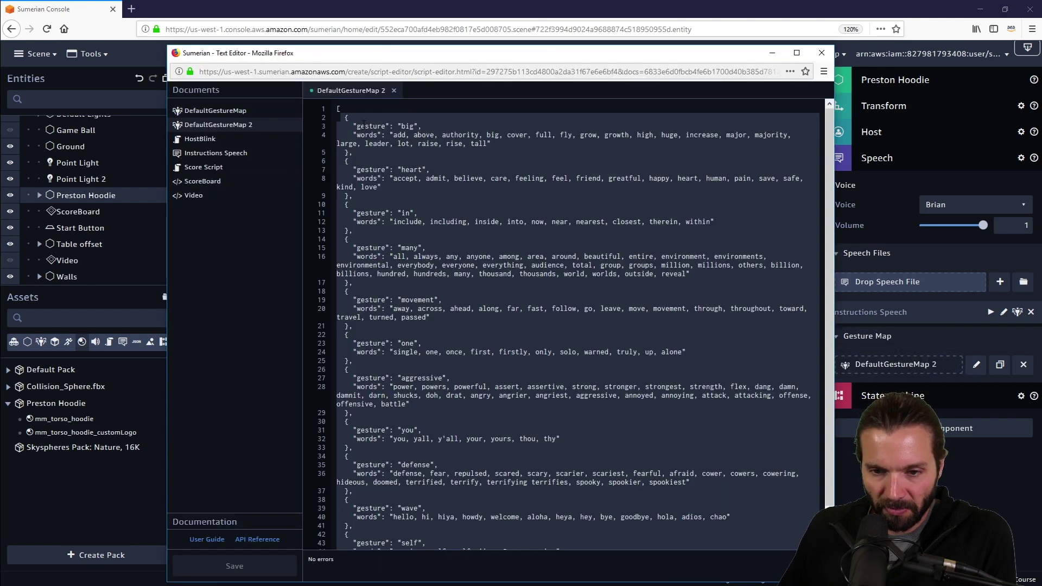
click(205, 150)
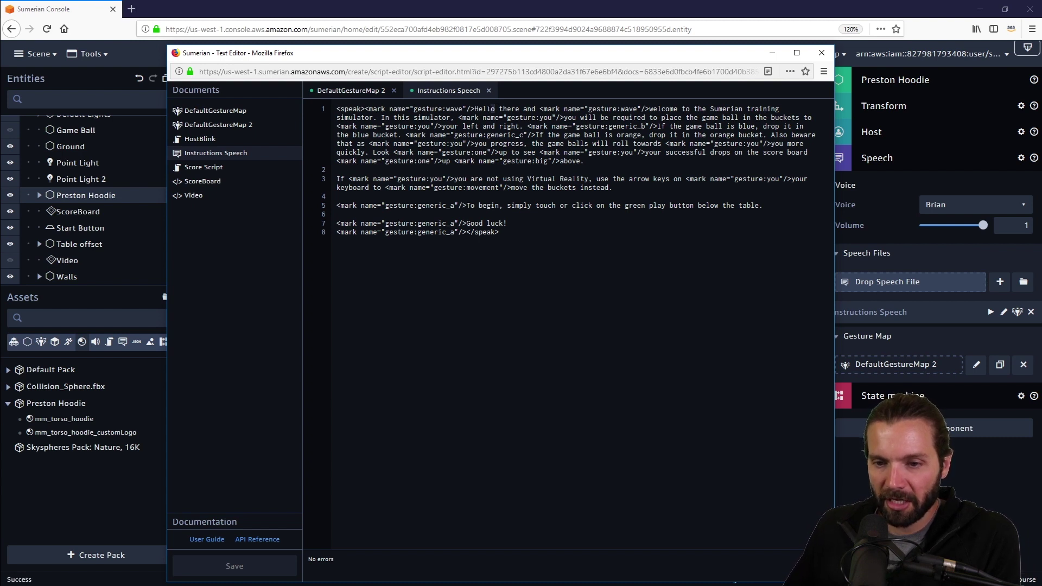
double_click(493, 108)
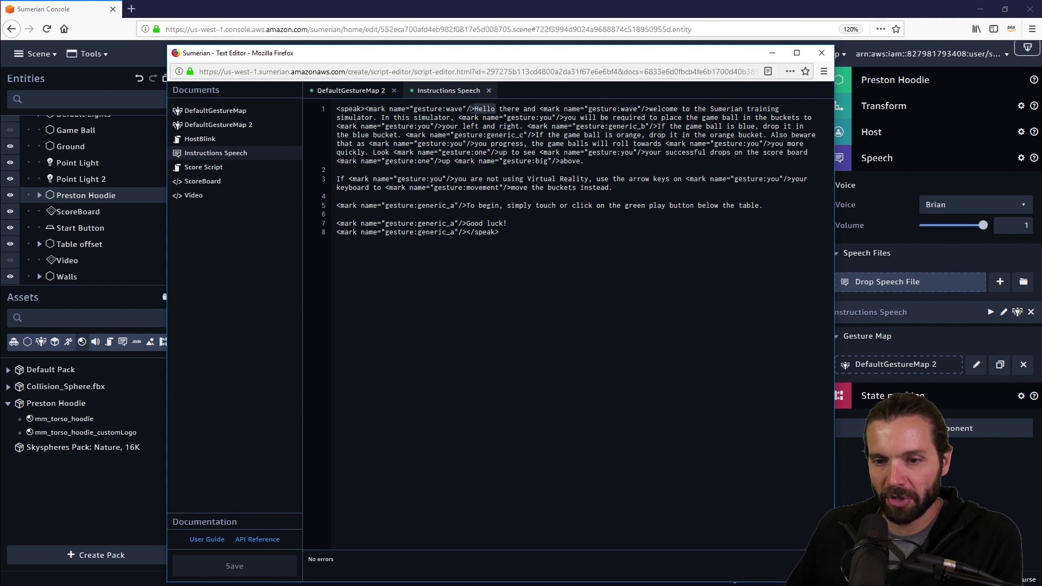
drag(475, 108, 366, 109)
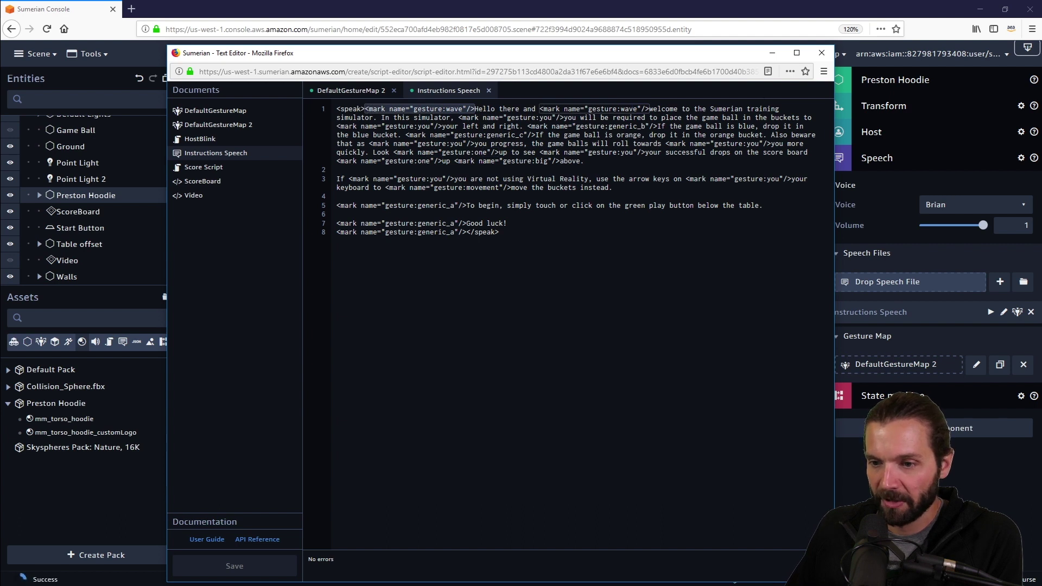
drag(679, 108, 650, 108)
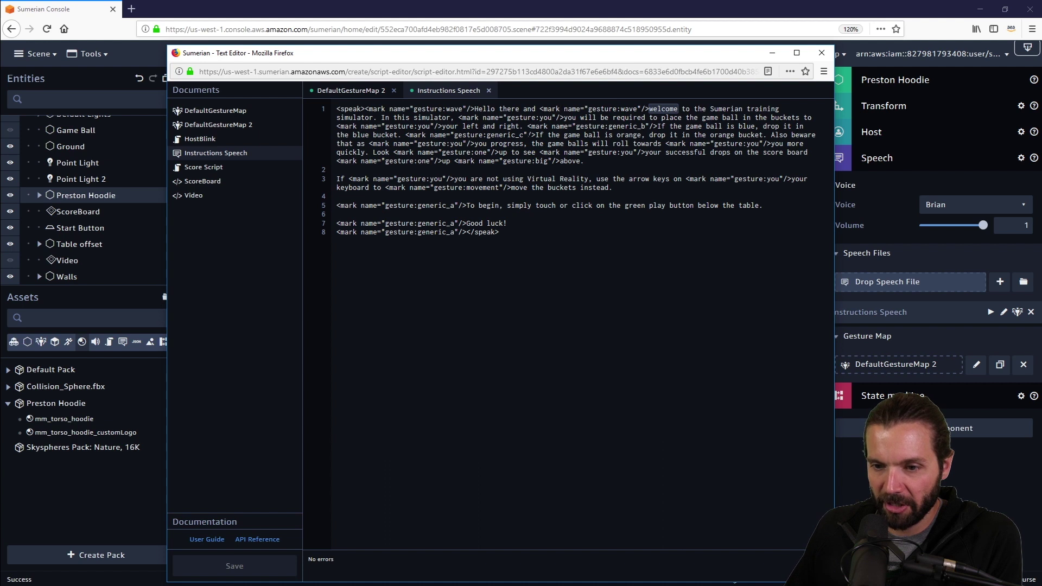
drag(577, 117, 564, 117)
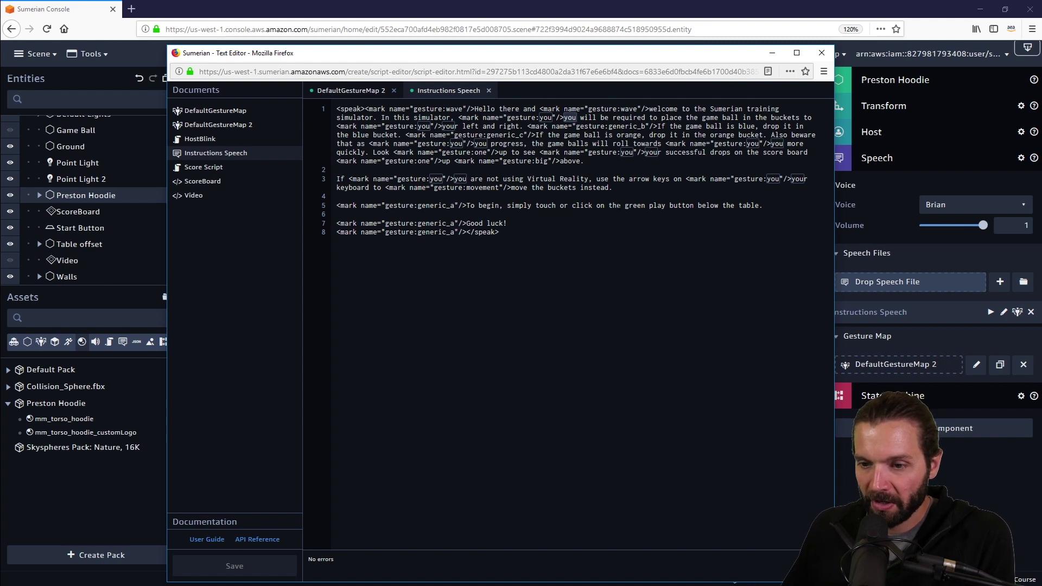
Compare the default gesture maps with the full marked-up Instructions Speech text, and return to the scene editor.
click(217, 111)
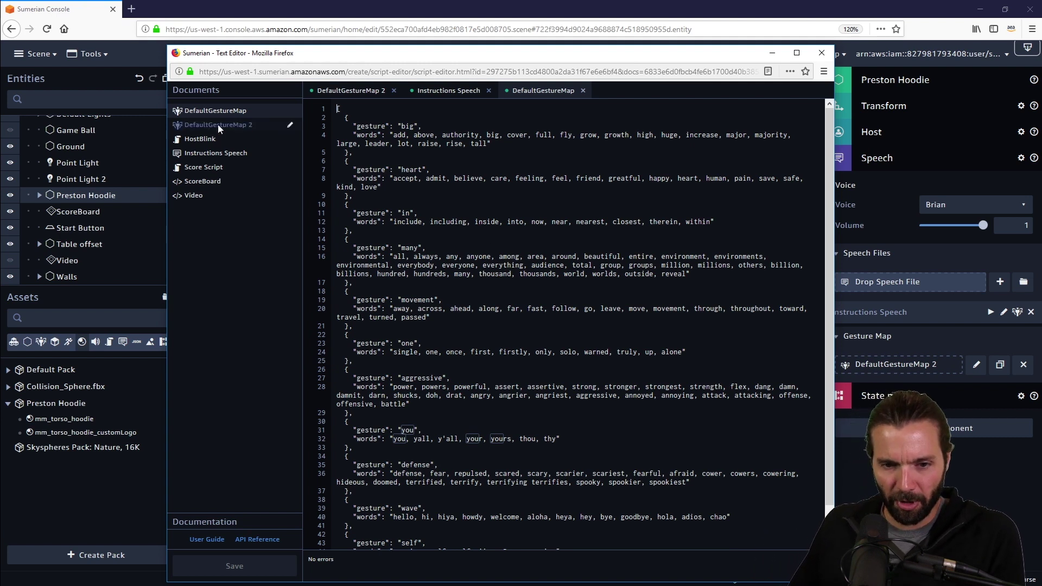
click(212, 153)
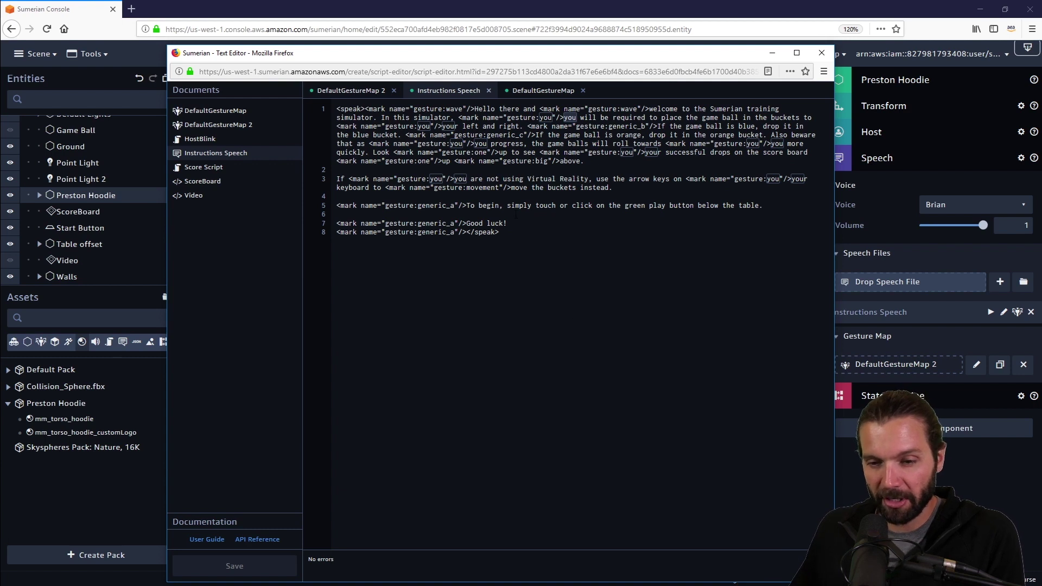
key(shift+Up)
key(shift+Up)
key(shift+Up)
key(shift+Up)
key(shift+Up)
key(shift+Up)
key(shift+Up)
key(shift+Up)
key(shift+Up)
key(shift+Up)
key(shift+Up)
key(shift+Up)
key(shift+Up)
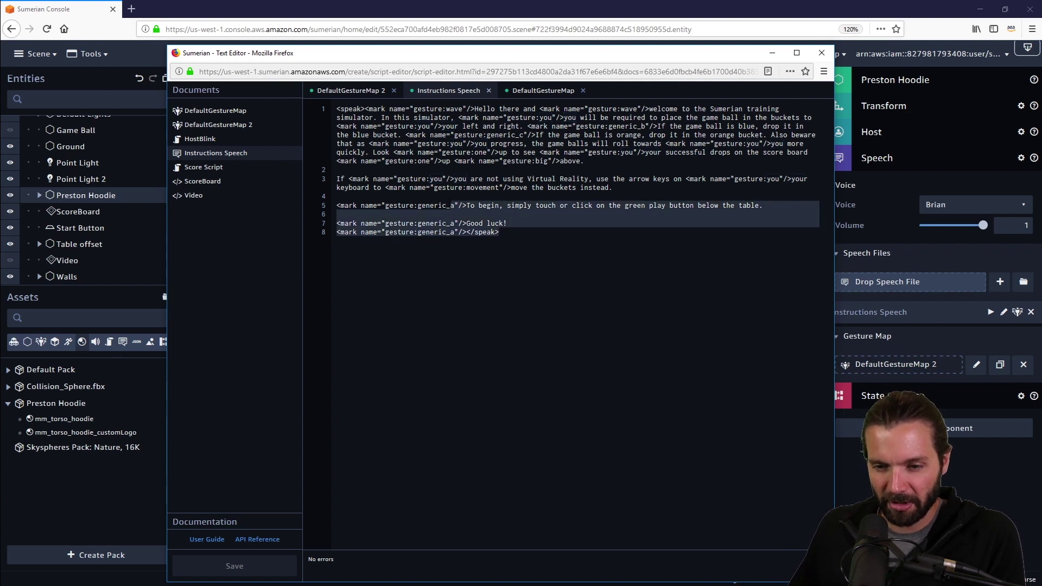
key(shift+Up)
key(shift+Up)
key(shift+Up)
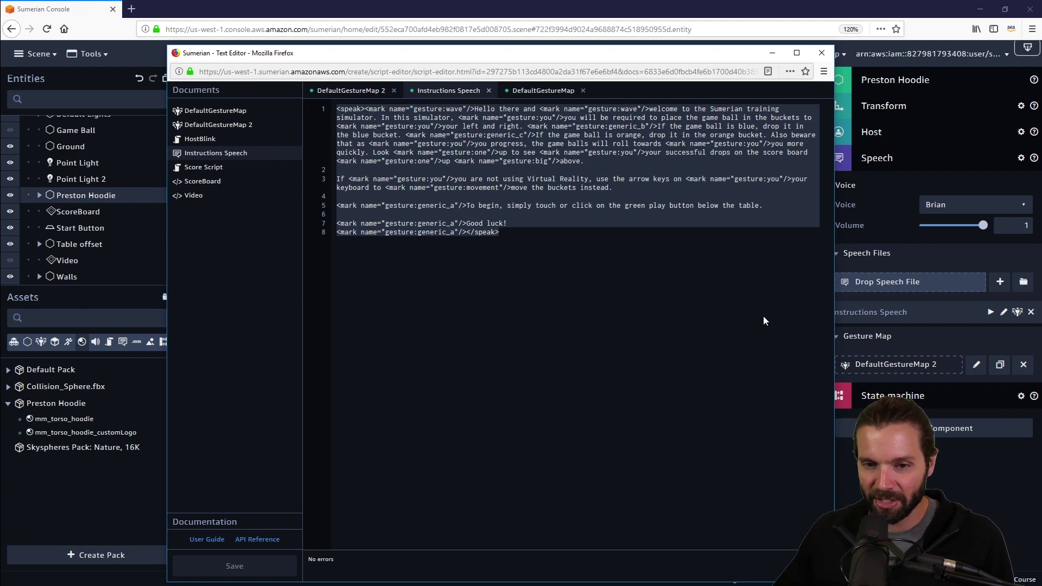
click(357, 92)
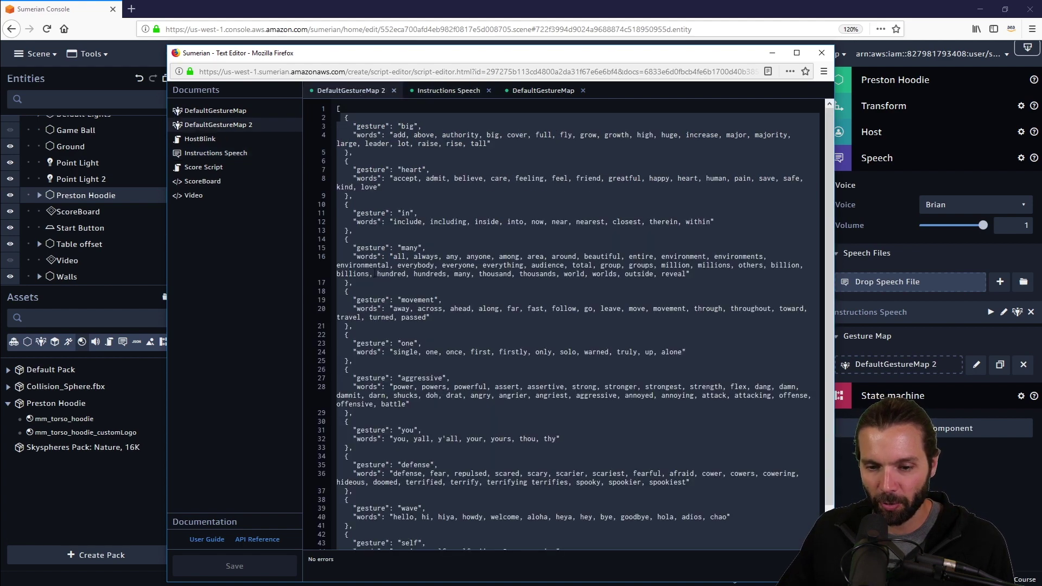
click(431, 90)
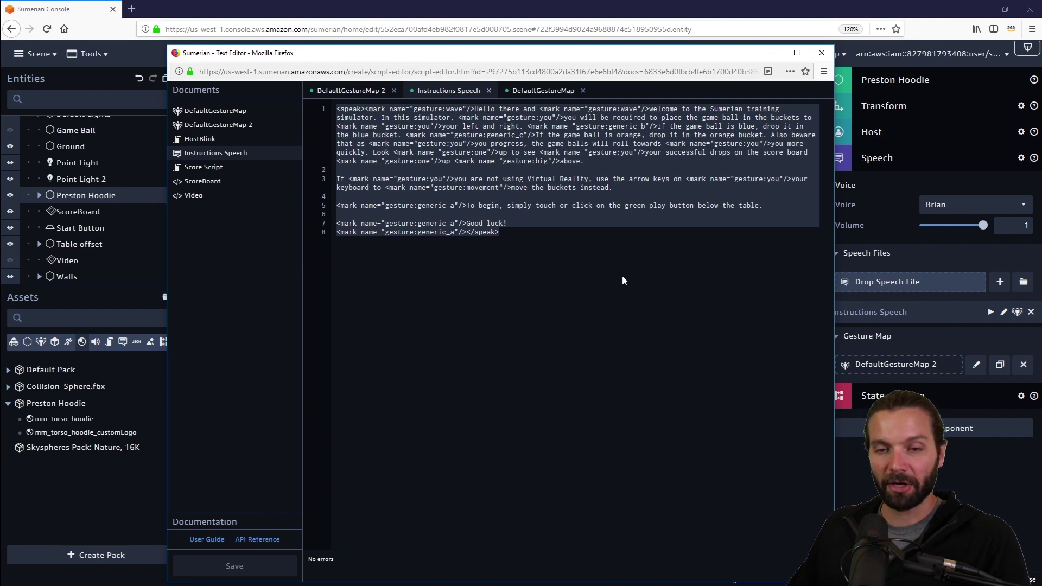
key(alt+Tab)
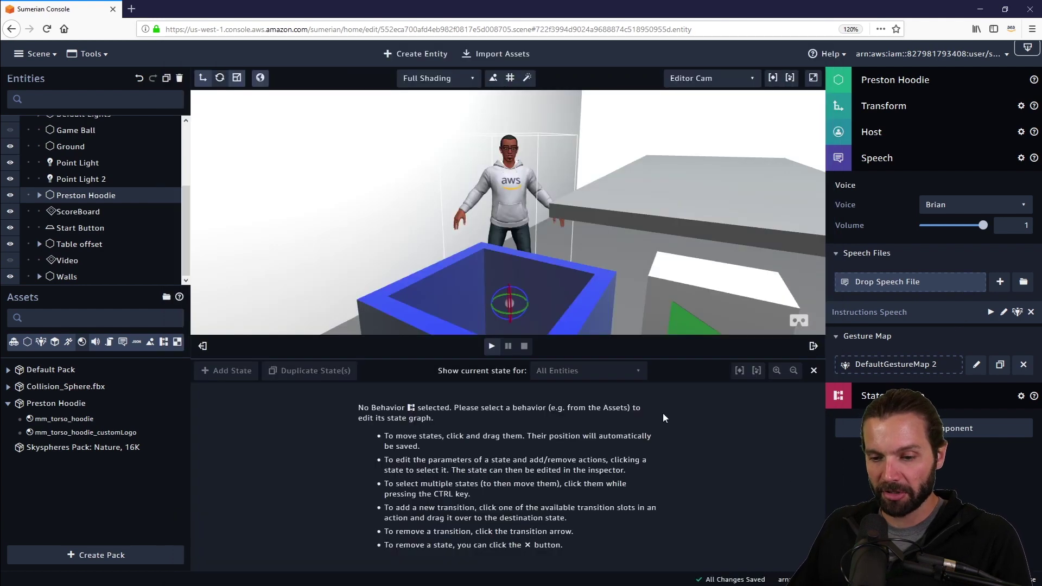
Close the state graph, play the scene to check the host's gestures while he speaks, and stop playback.
click(813, 371)
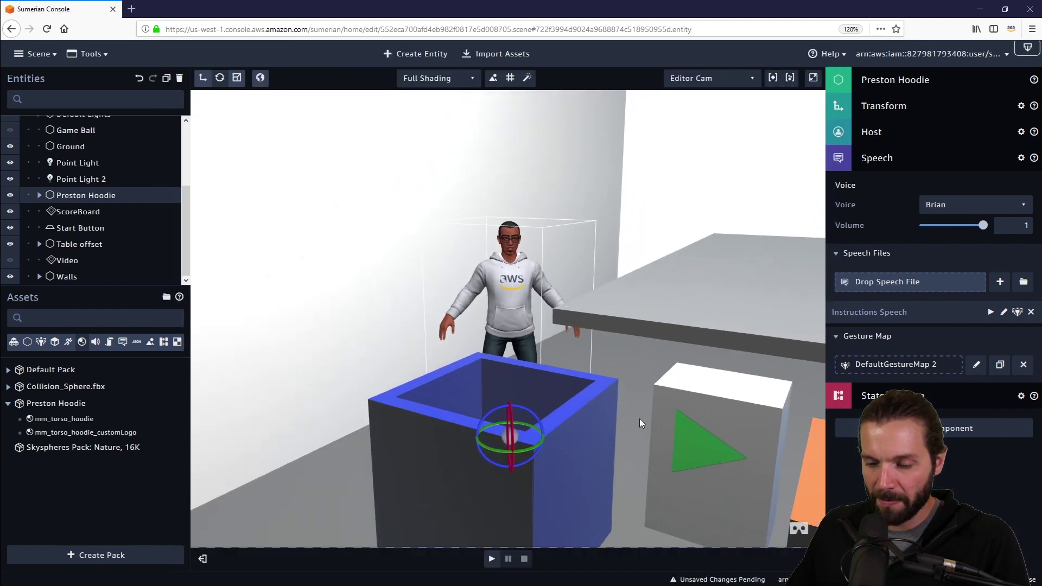
mouse_move(640, 411)
mouse_down()
mouse_move(645, 399)
mouse_move(631, 402)
mouse_up()
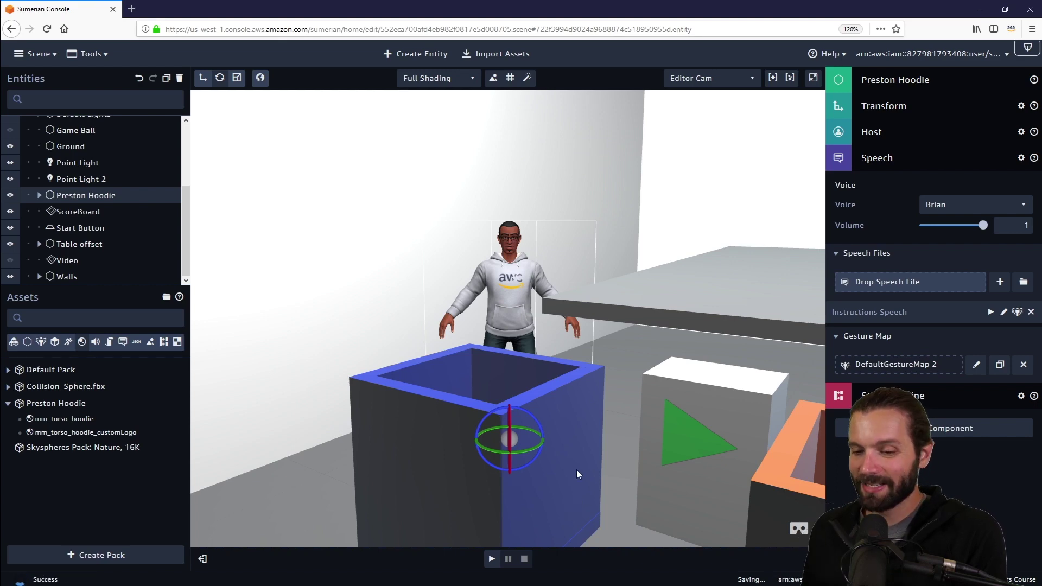
key(space)
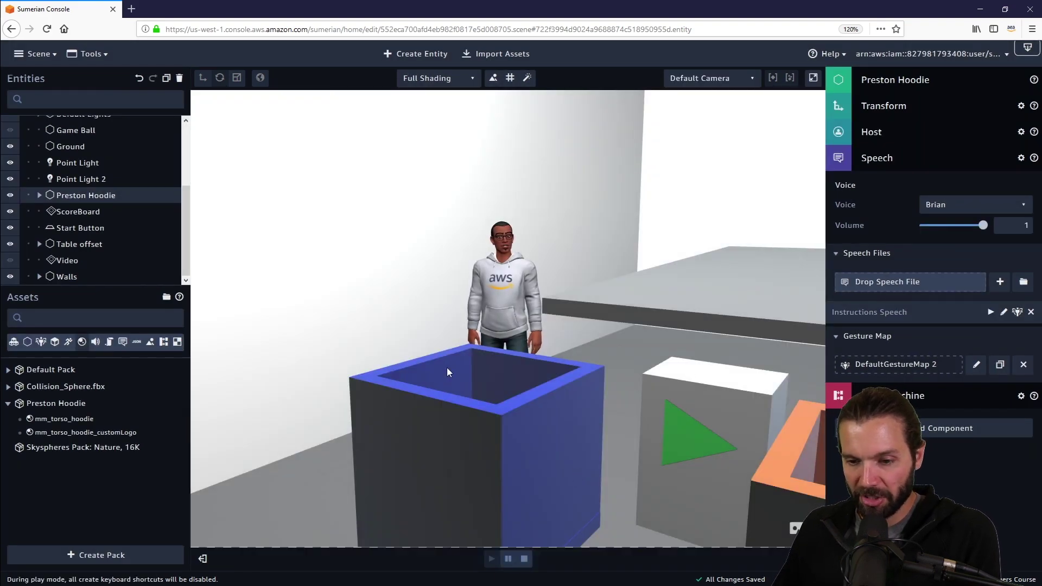
drag(389, 405, 463, 404)
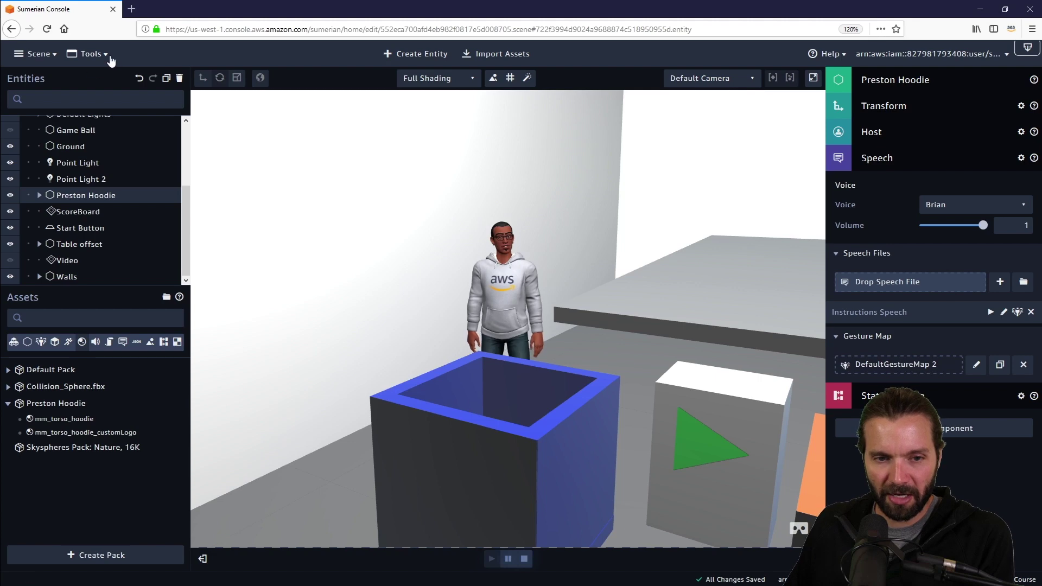
click(526, 563)
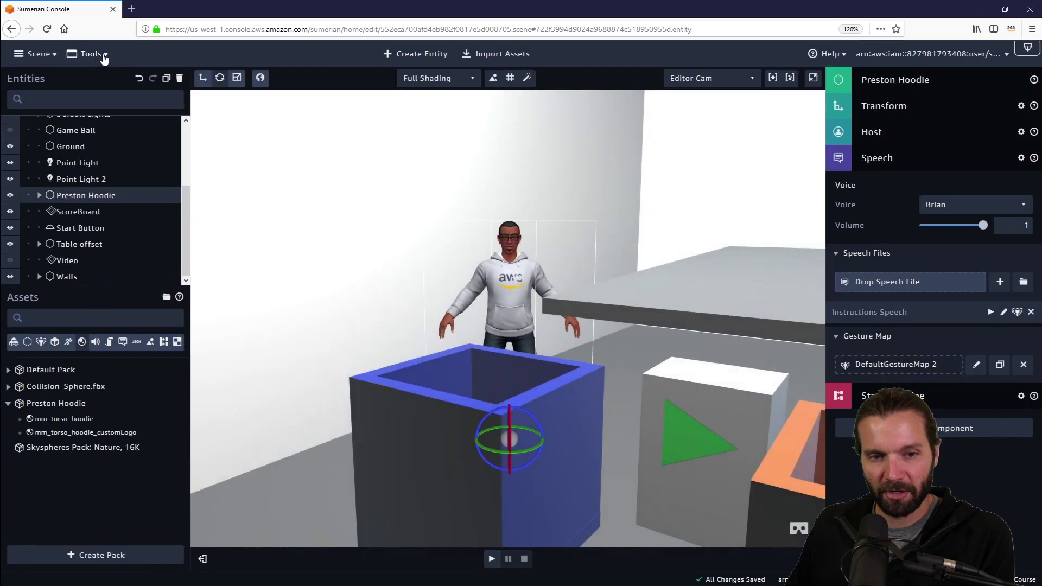
Reopen the text editor to review DefaultGestureMap 2 and the Instructions Speech marks, and return to the scene.
click(109, 56)
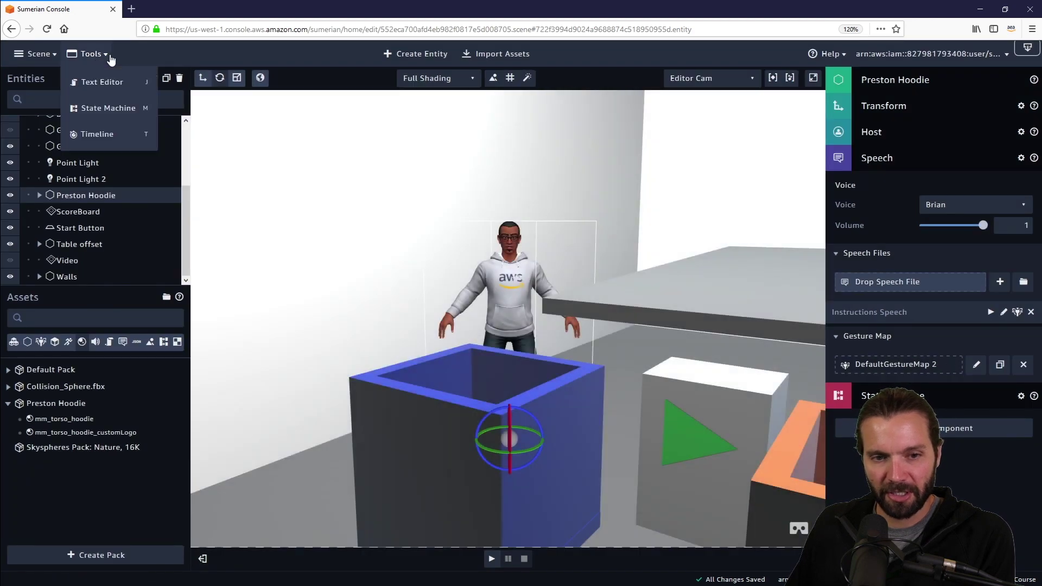
click(102, 81)
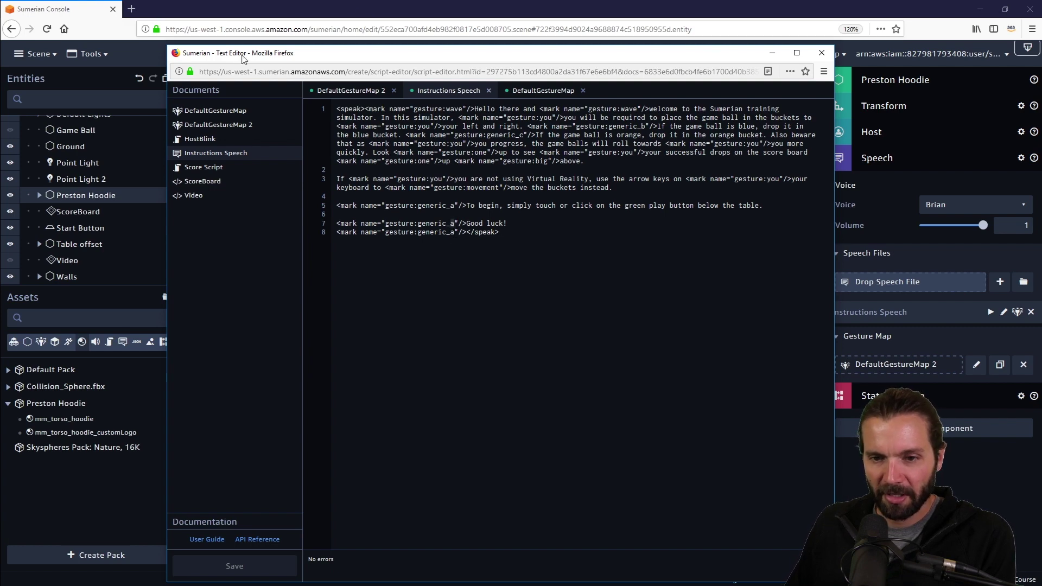
click(347, 90)
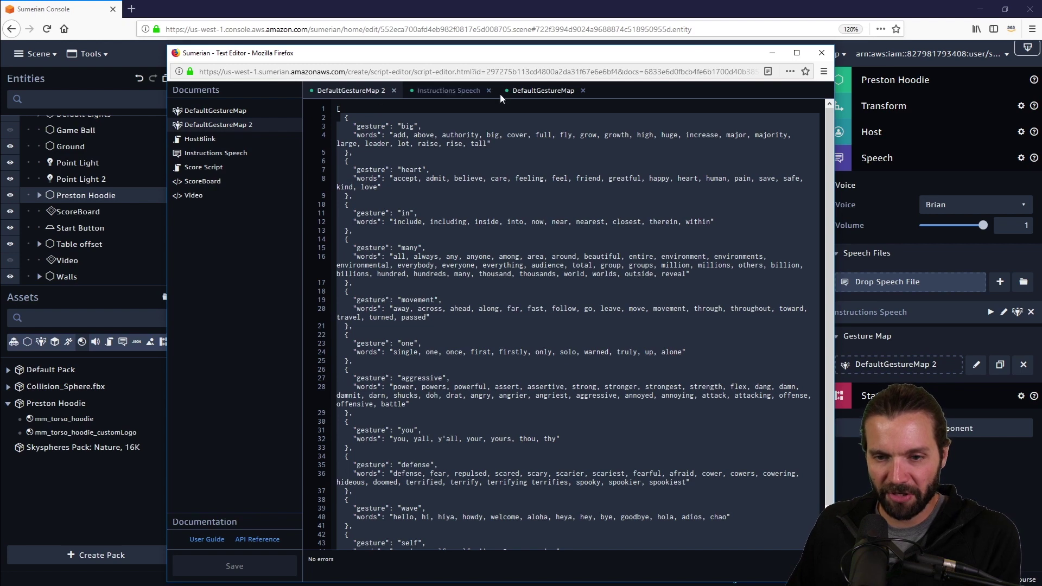
click(451, 90)
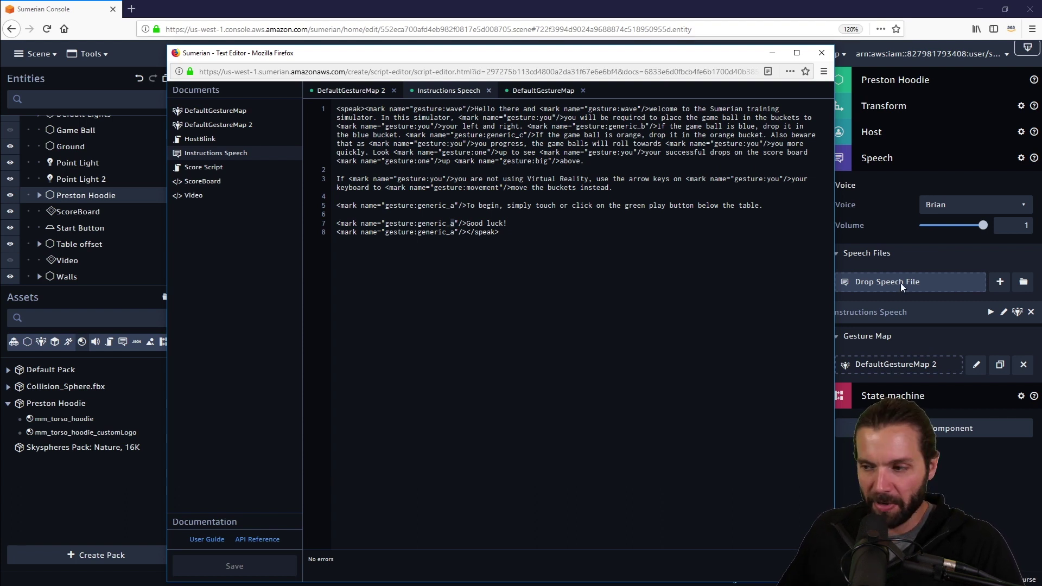
click(140, 495)
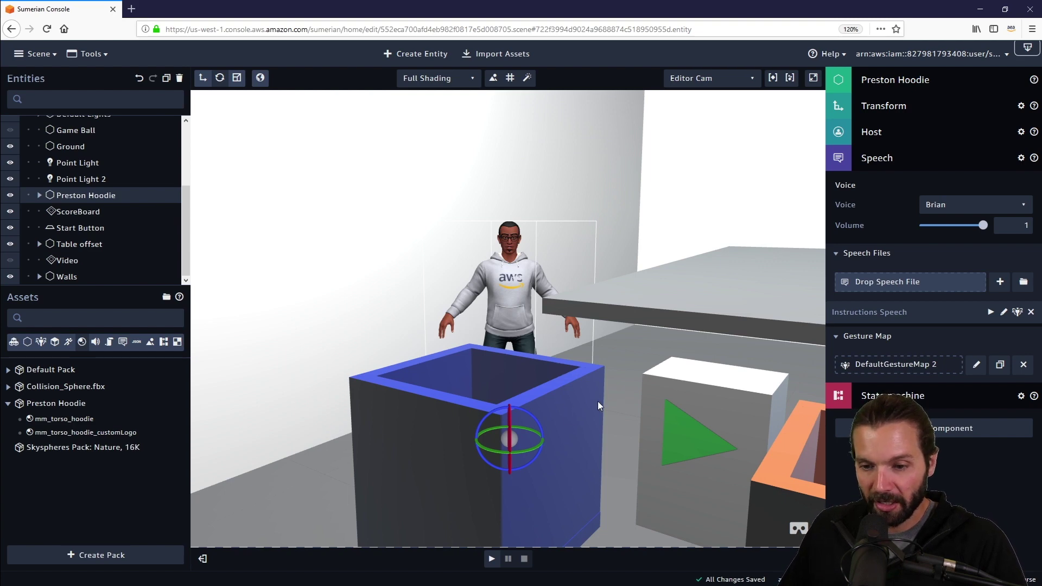
Select the Beginners Course scene root in the entity hierarchy.
mouse_move(592, 406)
mouse_down()
mouse_move(608, 396)
mouse_move(594, 416)
mouse_up()
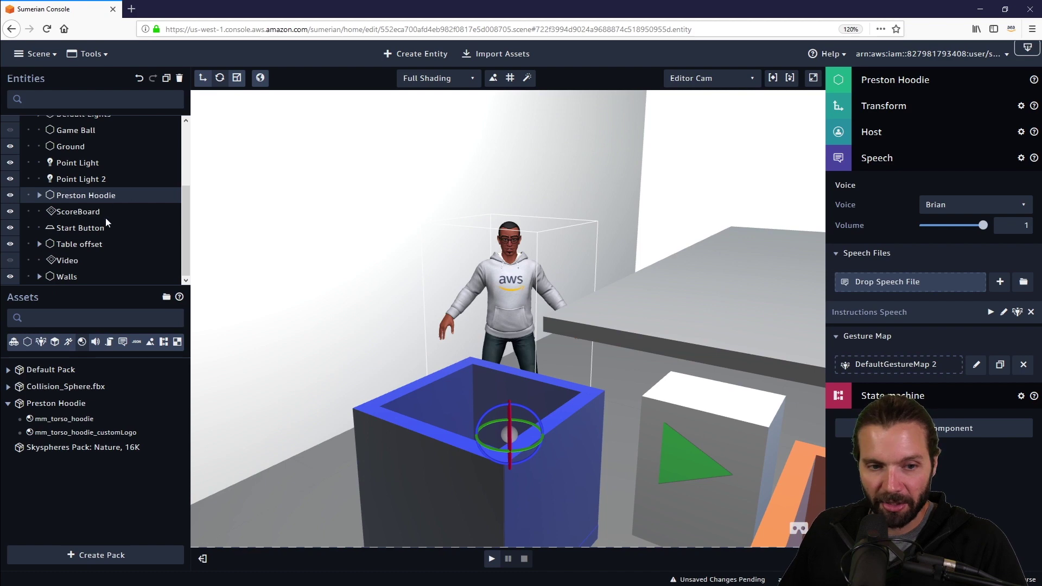
scroll(87, 217, up, 3)
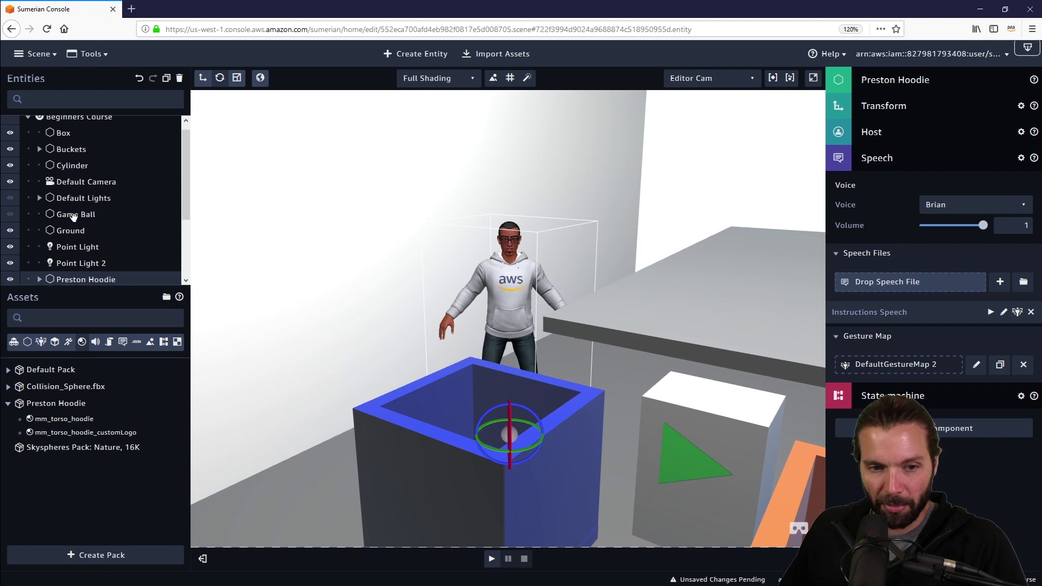
click(82, 124)
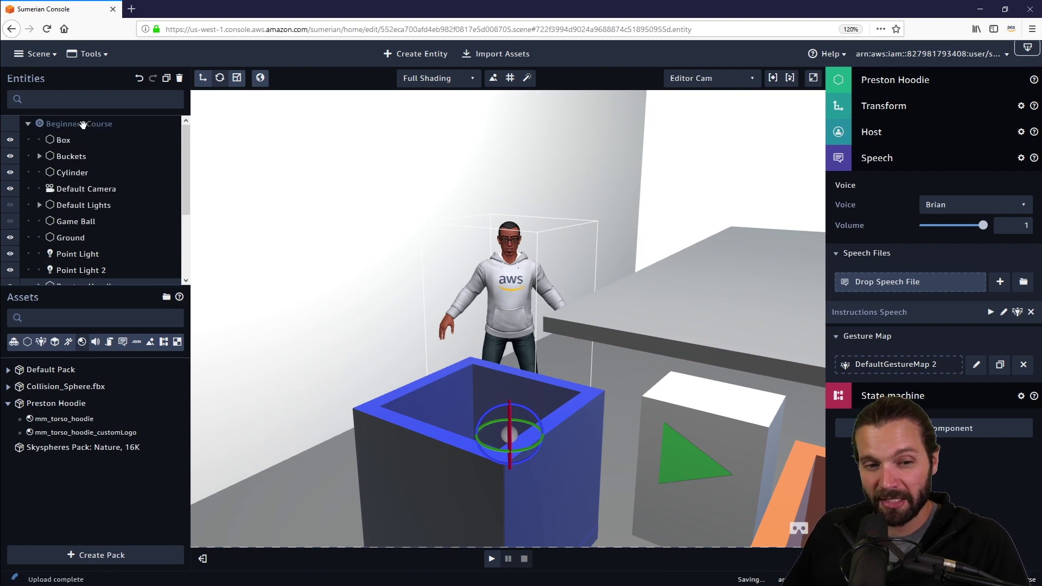